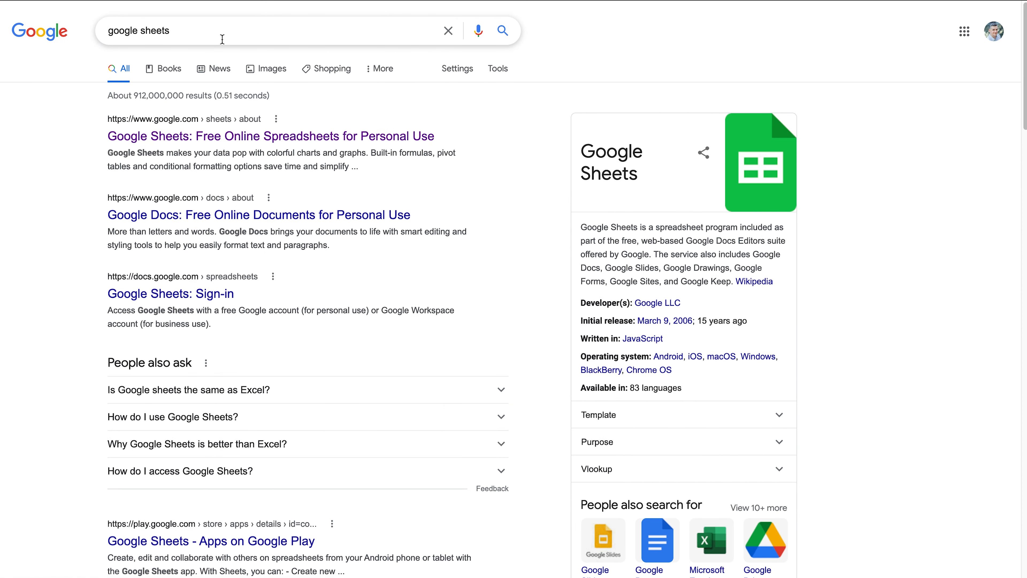
Open the search result "Google Sheets: Free Online Spreadsheets for Personal Use" to get to Google Sheets.
{"action": "left_click_drag", "start_coordinate": [247, 39], "coordinate": [52, 30]}
{"action": "left_click", "coordinate": [72, 139]}
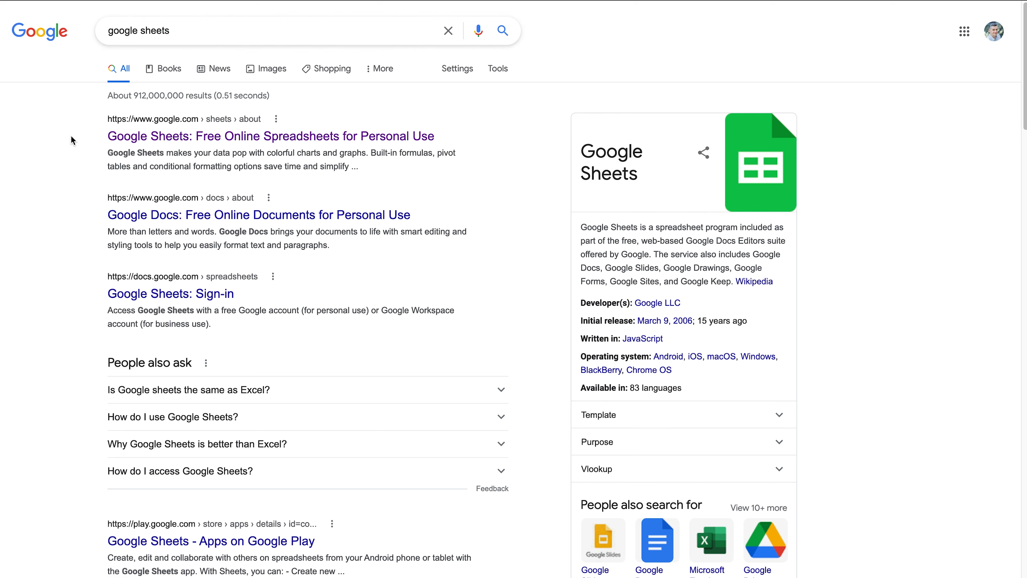
{"action": "left_click", "coordinate": [201, 137]}
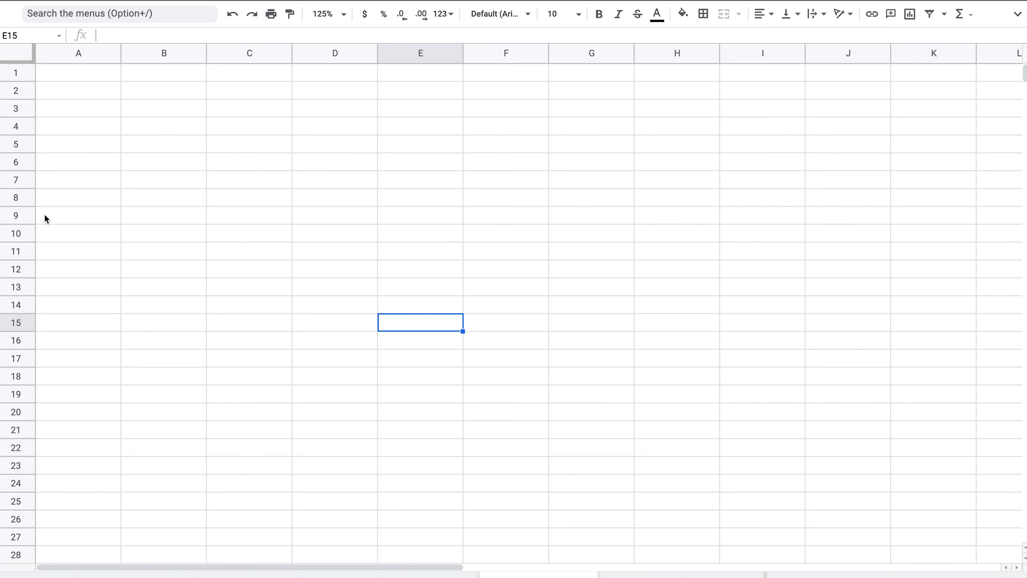
Narrow column A to a thin margin strip beside the sheet's content.
{"action": "left_click", "coordinate": [88, 75]}
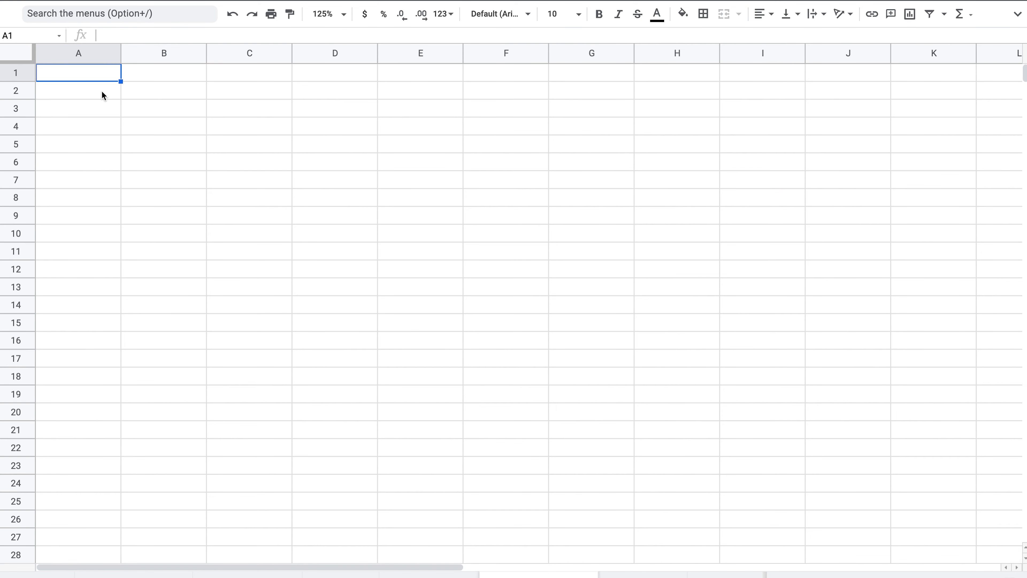
{"action": "left_click_drag", "start_coordinate": [121, 52], "coordinate": [50, 52]}
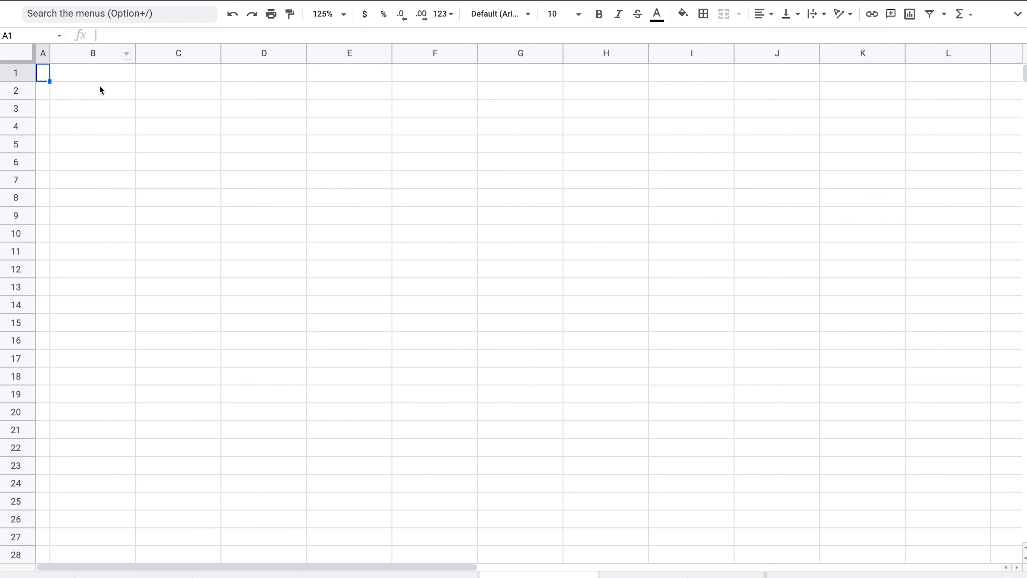
{"action": "left_click", "coordinate": [140, 131]}
Enter "May 2021" in cell B1 and the title "Our Combined Budget" in cell C1.
{"action": "left_click", "coordinate": [94, 79]}
{"action": "double_click", "coordinate": [97, 76]}
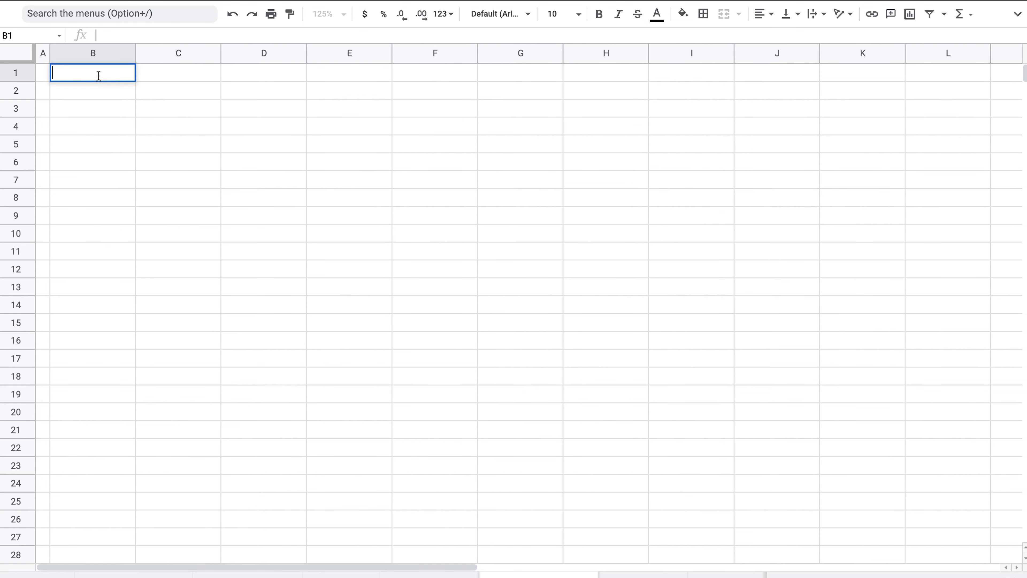
{"action": "type", "text": "May 2021"}
{"action": "key", "text": "Return"}
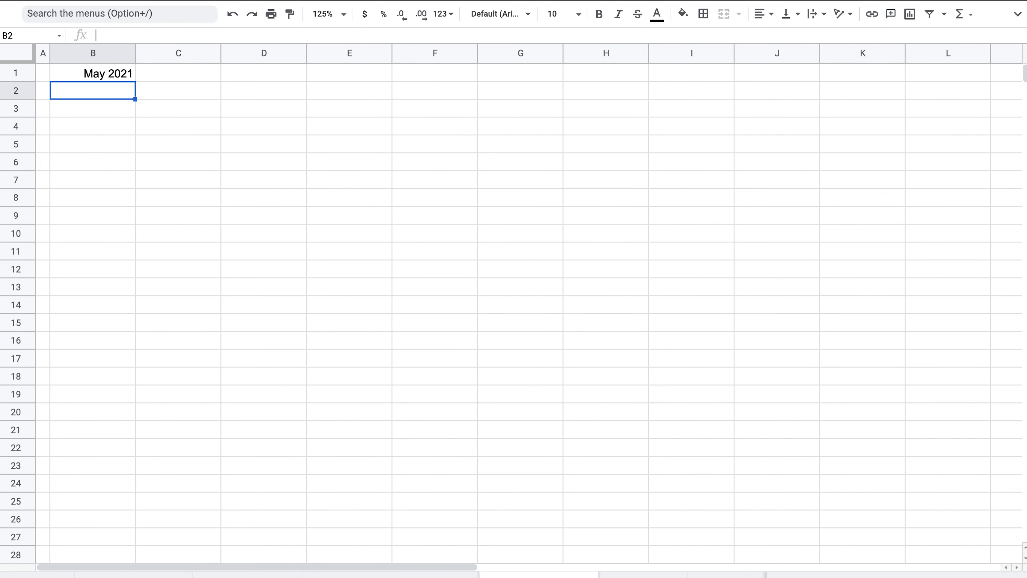
{"action": "left_click", "coordinate": [188, 71]}
{"action": "double_click", "coordinate": [188, 71]}
{"action": "type", "text": "Our Combined Budget"}
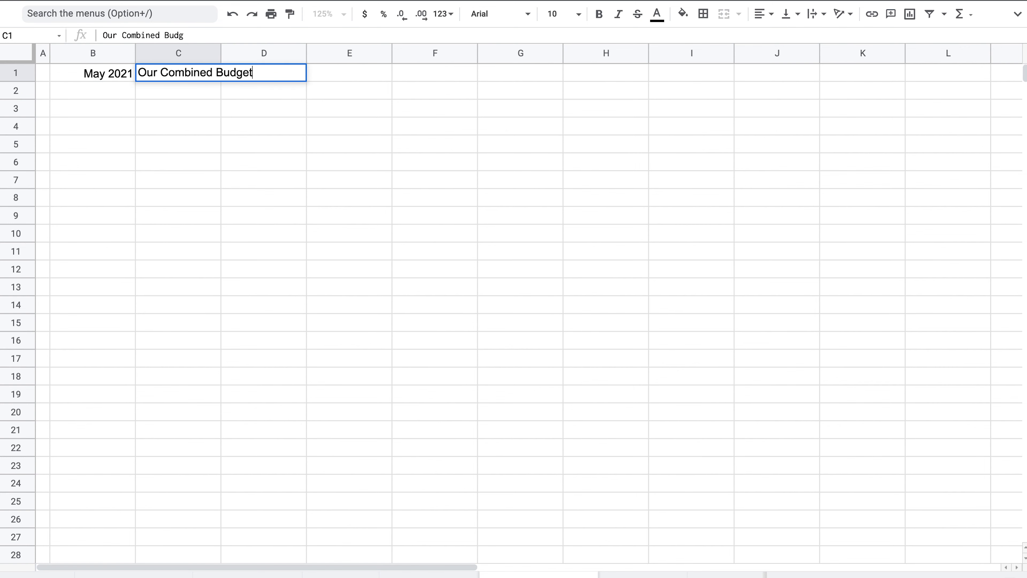
{"action": "key", "text": "Return"}
Merge cells C1:I1 for the title and merge cells J1:O1 beside it.
{"action": "left_click_drag", "start_coordinate": [179, 73], "coordinate": [699, 76]}
{"action": "left_click", "coordinate": [724, 14]}
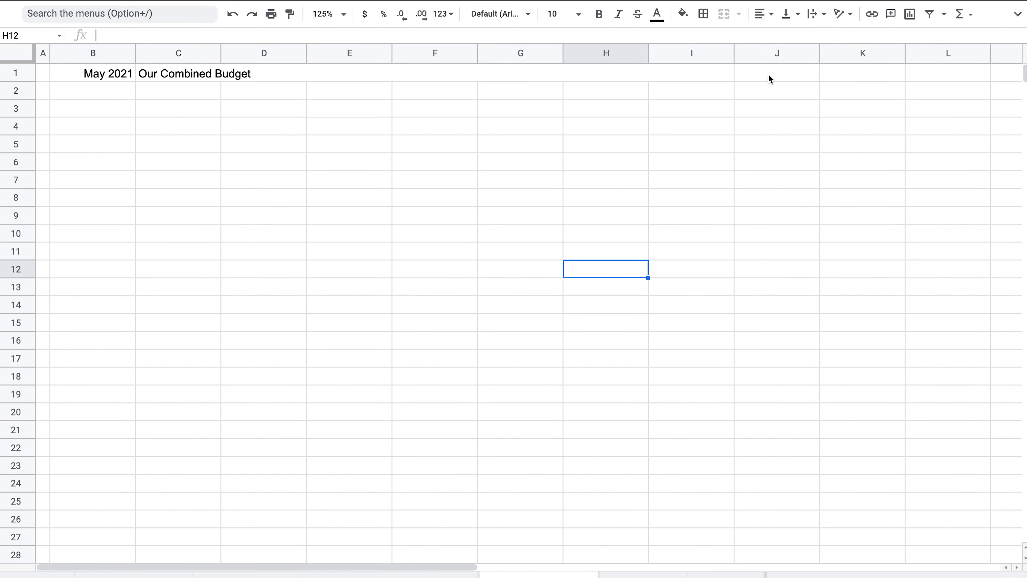
{"action": "left_click_drag", "start_coordinate": [769, 74], "coordinate": [1004, 74]}
{"action": "left_click", "coordinate": [724, 14]}
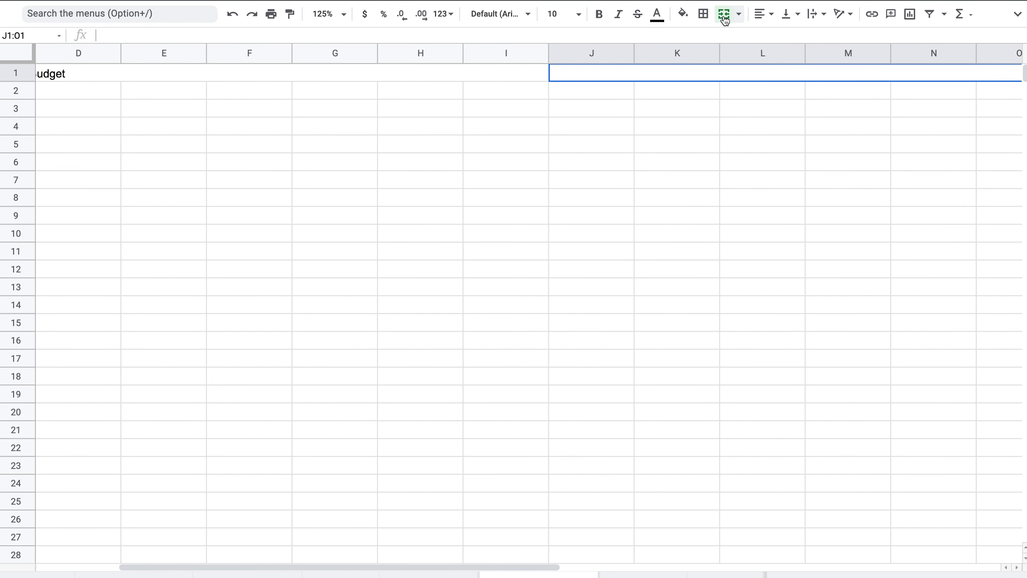
Increase the height of row 1 to about twice that of a normal row.
{"action": "scroll", "coordinate": [631, 128], "scroll_direction": "left", "scroll_amount": 5}
{"action": "left_click", "coordinate": [390, 151]}
{"action": "left_click_drag", "start_coordinate": [22, 81], "coordinate": [22, 98]}
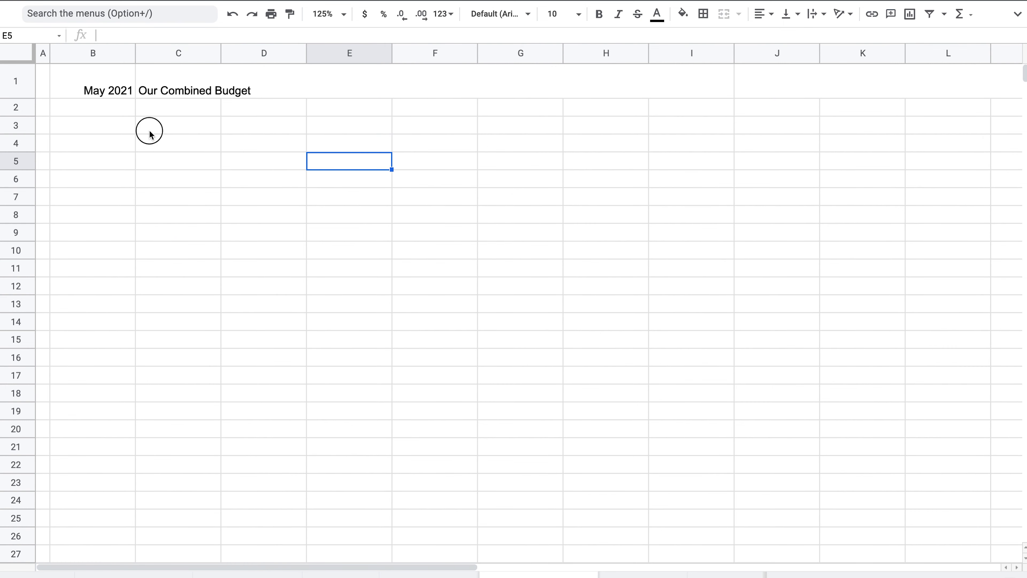
Center the date and title in B1:I1 horizontally and align them to the vertical middle.
{"action": "left_click_drag", "start_coordinate": [117, 83], "coordinate": [279, 76]}
{"action": "left_click", "coordinate": [769, 15]}
{"action": "left_click", "coordinate": [779, 36]}
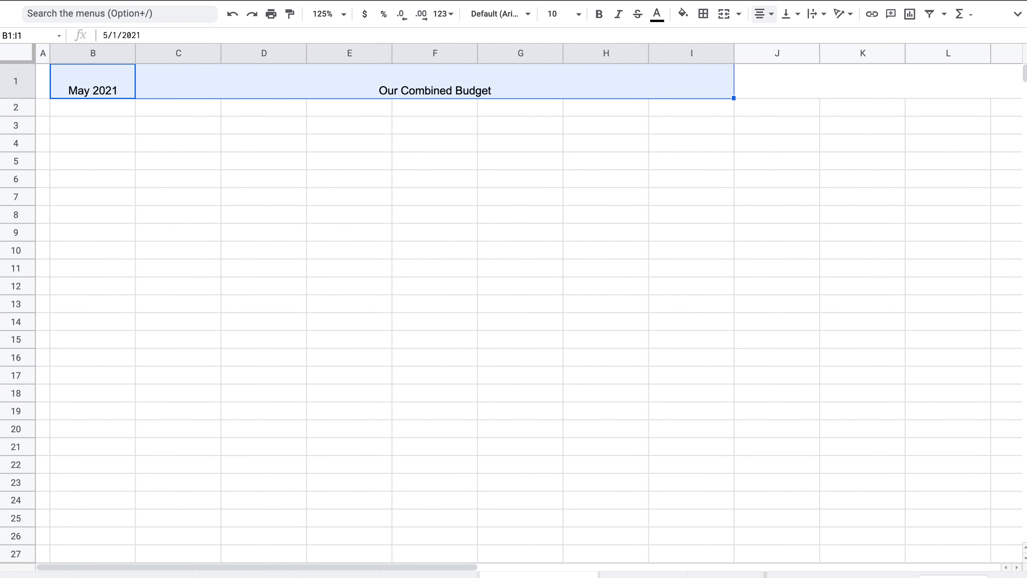
{"action": "left_click", "coordinate": [791, 14]}
{"action": "left_click", "coordinate": [805, 38]}
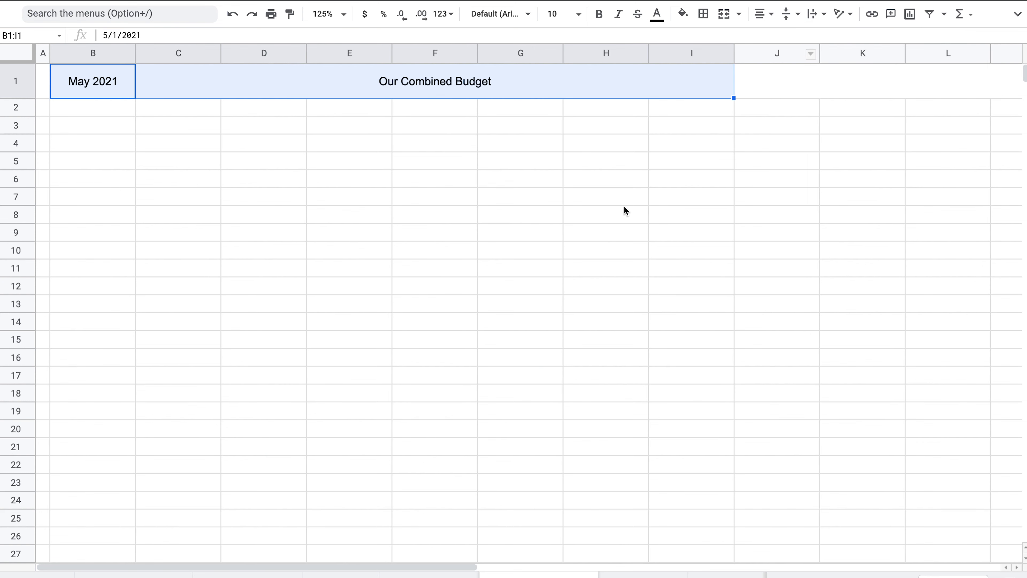
{"action": "left_click", "coordinate": [633, 204]}
Fill the whole of row 1 with dark blue.
{"action": "left_click", "coordinate": [15, 81]}
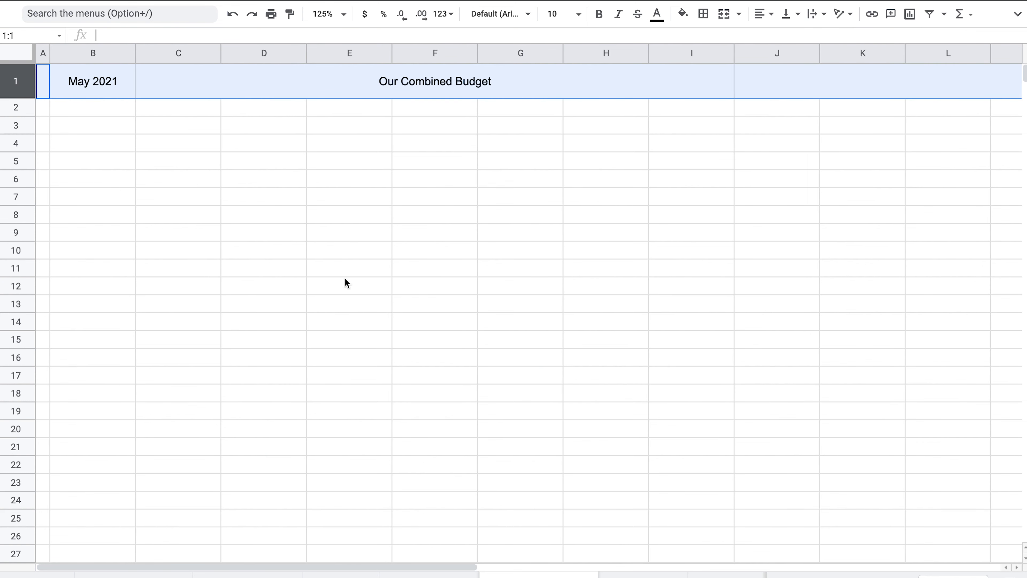
{"action": "left_click", "coordinate": [683, 13]}
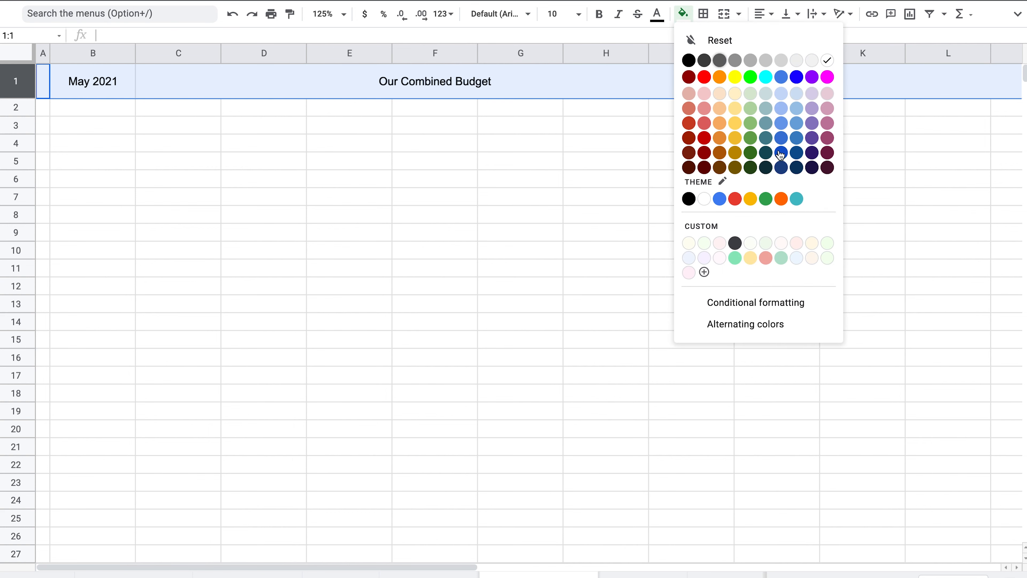
{"action": "left_click", "coordinate": [796, 158]}
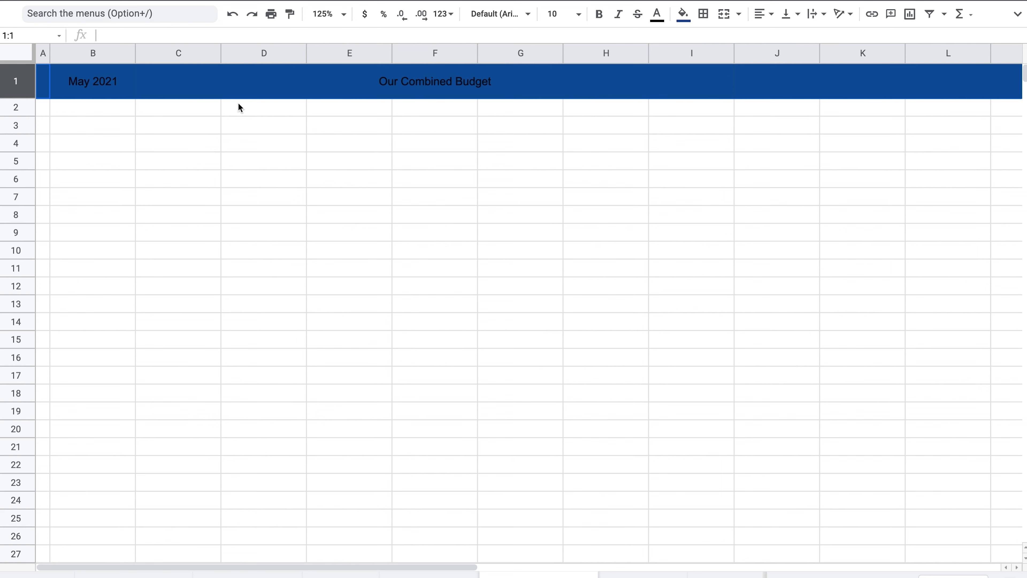
{"action": "left_click", "coordinate": [327, 206]}
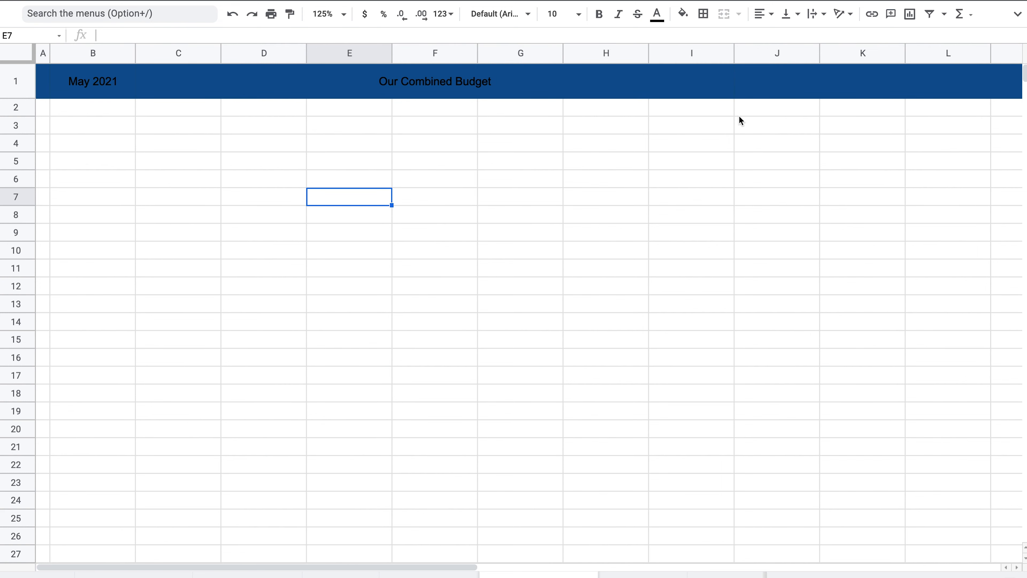
Apply all borders to the header cells A1:O1 in the same dark blue as the fill.
{"action": "left_click", "coordinate": [134, 77]}
{"action": "left_click", "coordinate": [161, 84]}
{"action": "left_click", "coordinate": [109, 83]}
{"action": "left_click", "coordinate": [48, 86]}
{"action": "left_click_drag", "start_coordinate": [131, 83], "coordinate": [788, 83]}
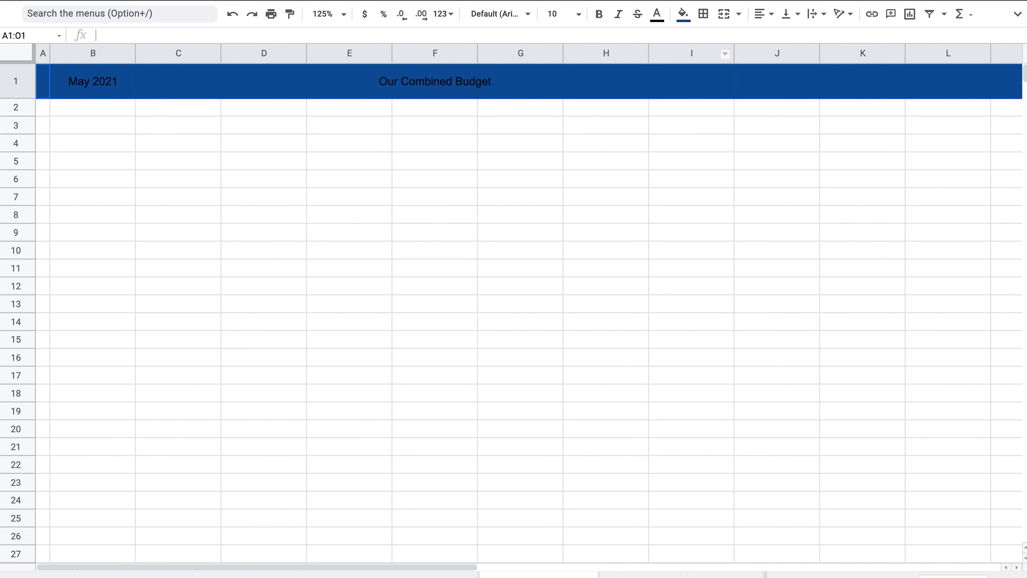
{"action": "left_click", "coordinate": [704, 15]}
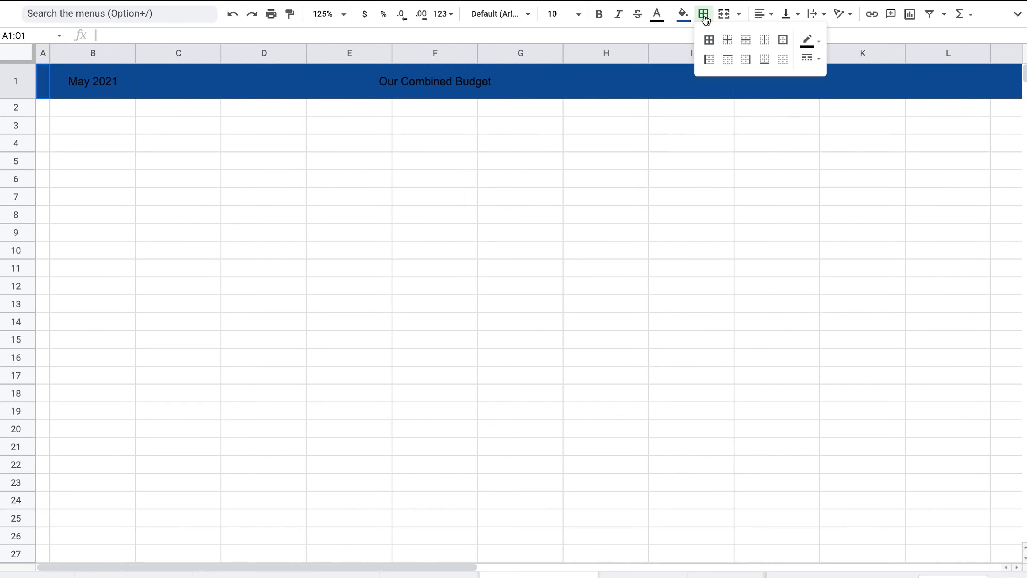
{"action": "left_click", "coordinate": [810, 40]}
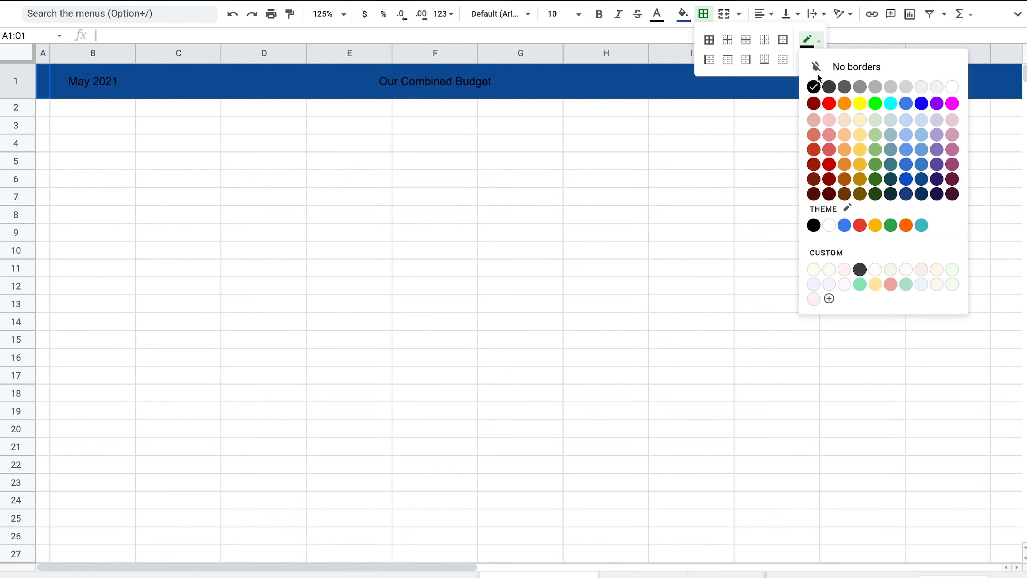
{"action": "left_click", "coordinate": [922, 181]}
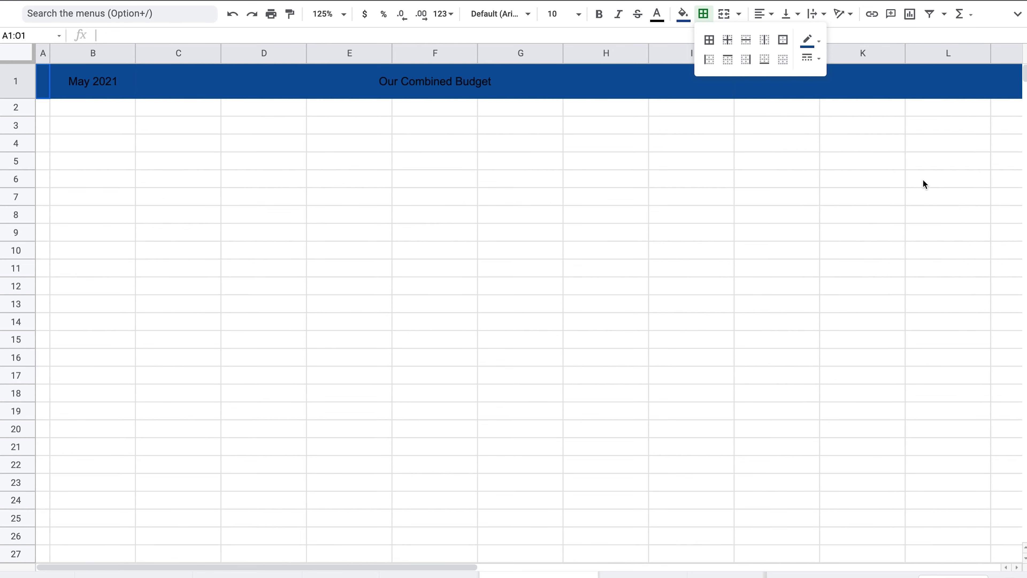
{"action": "left_click", "coordinate": [710, 39]}
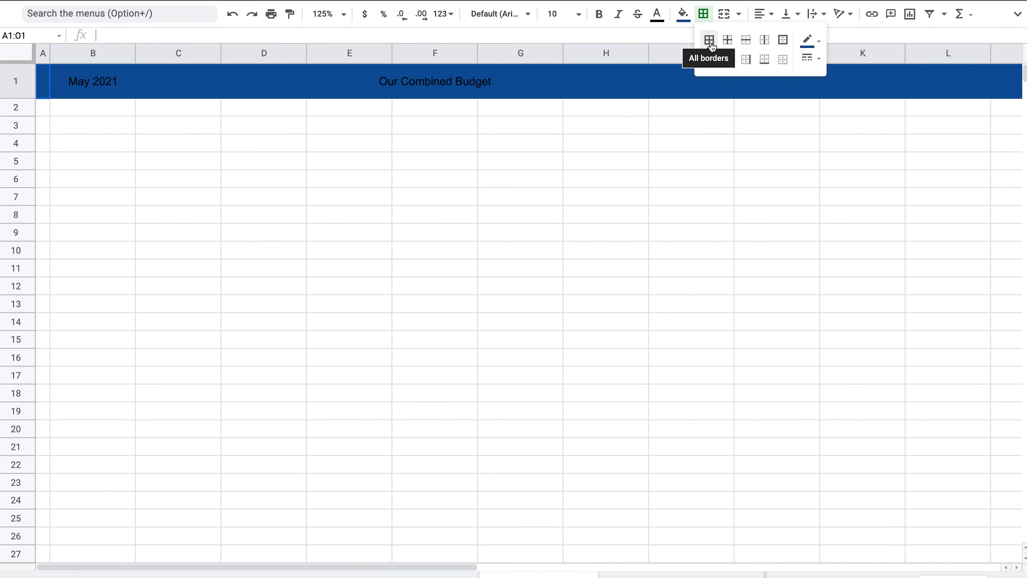
{"action": "left_click", "coordinate": [662, 200]}
{"action": "left_click", "coordinate": [539, 222]}
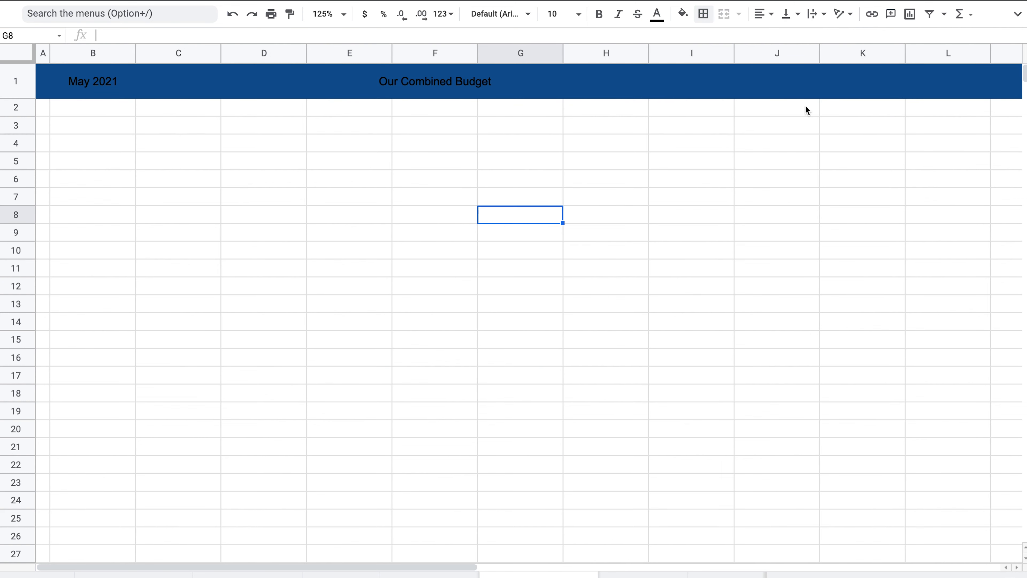
Set the text color of header cells A1:I1 to white.
{"action": "left_click", "coordinate": [444, 82]}
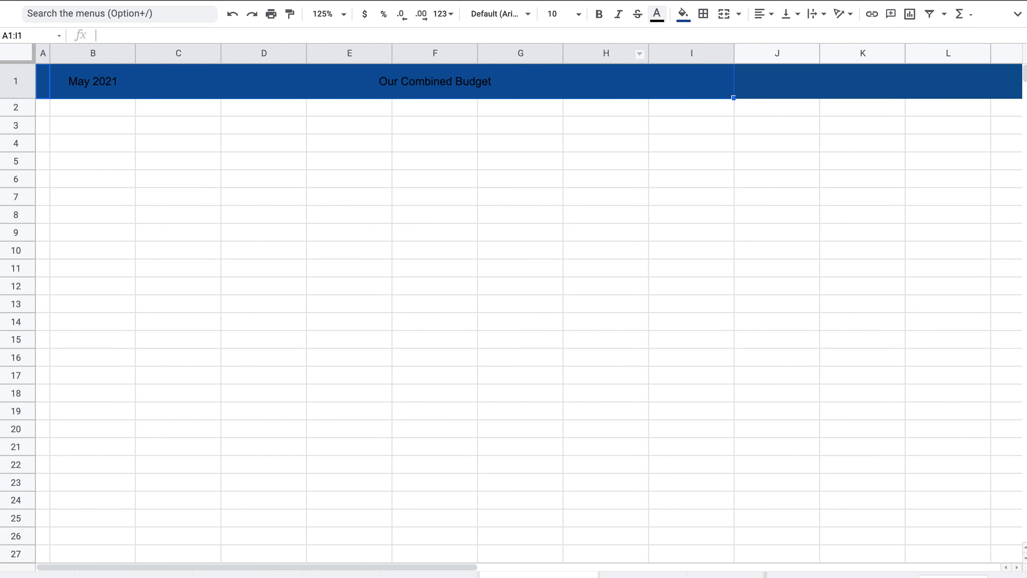
{"action": "left_click", "coordinate": [656, 15]}
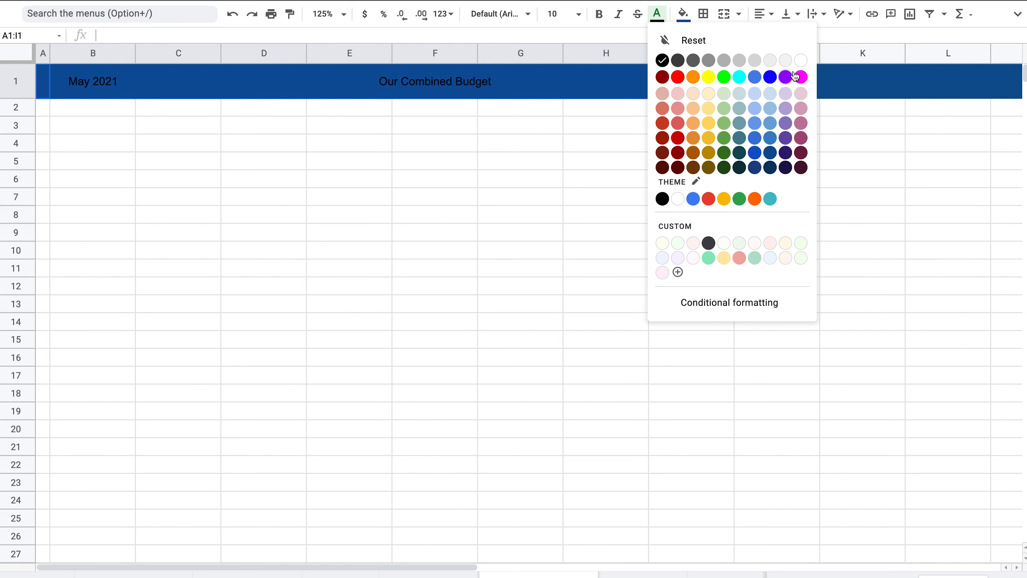
{"action": "left_click", "coordinate": [801, 61]}
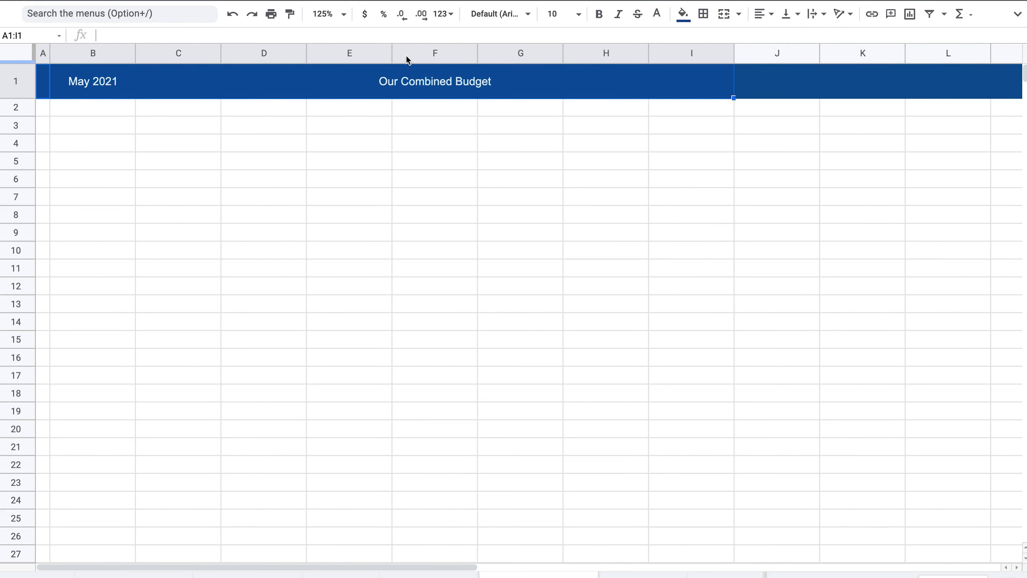
Set the header text in A1:I1 to font size 14 and the Comfortaa font.
{"action": "left_click", "coordinate": [578, 15]}
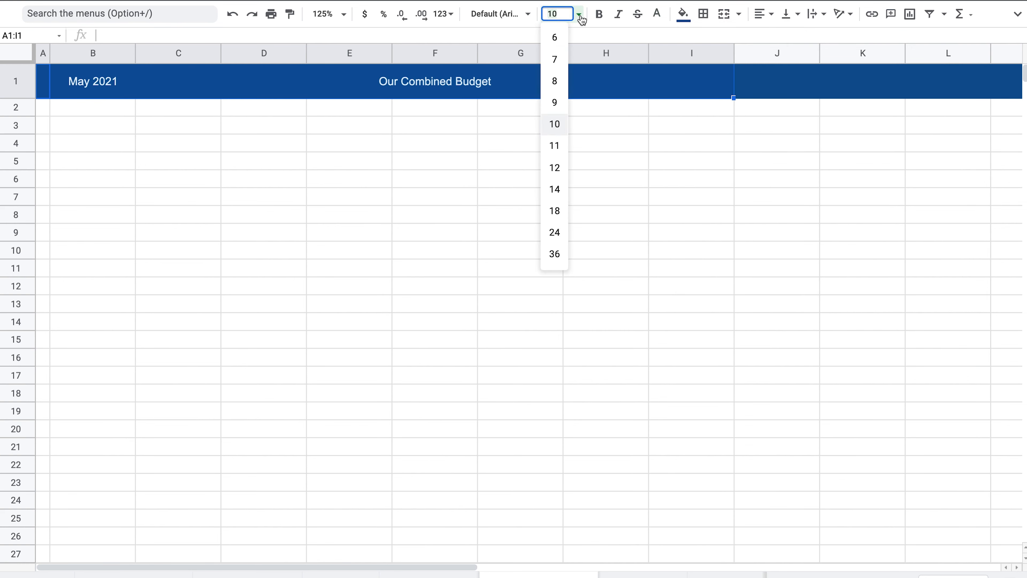
{"action": "left_click", "coordinate": [553, 188]}
{"action": "left_click", "coordinate": [527, 14]}
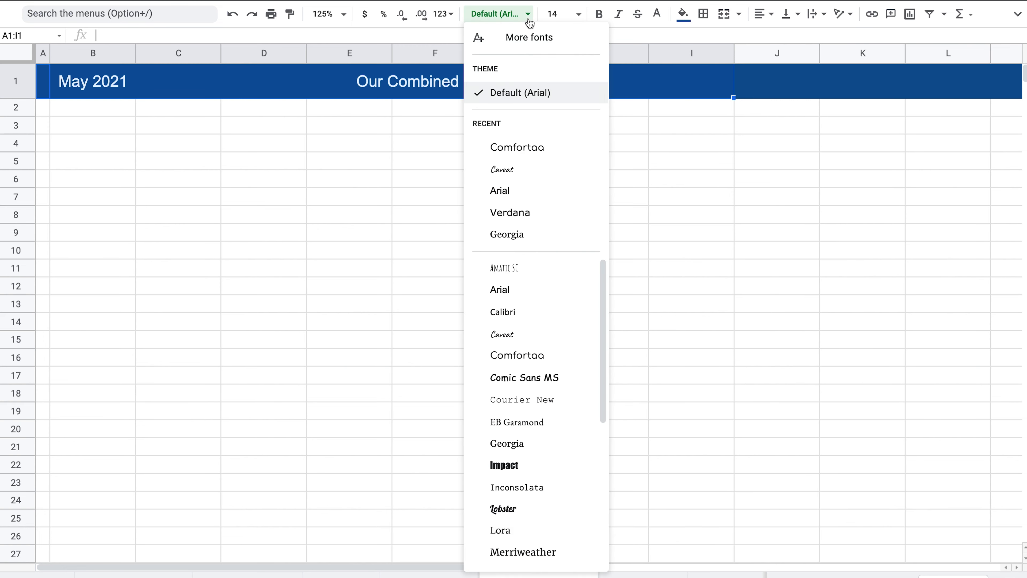
{"action": "left_click", "coordinate": [505, 154]}
{"action": "left_click", "coordinate": [421, 341]}
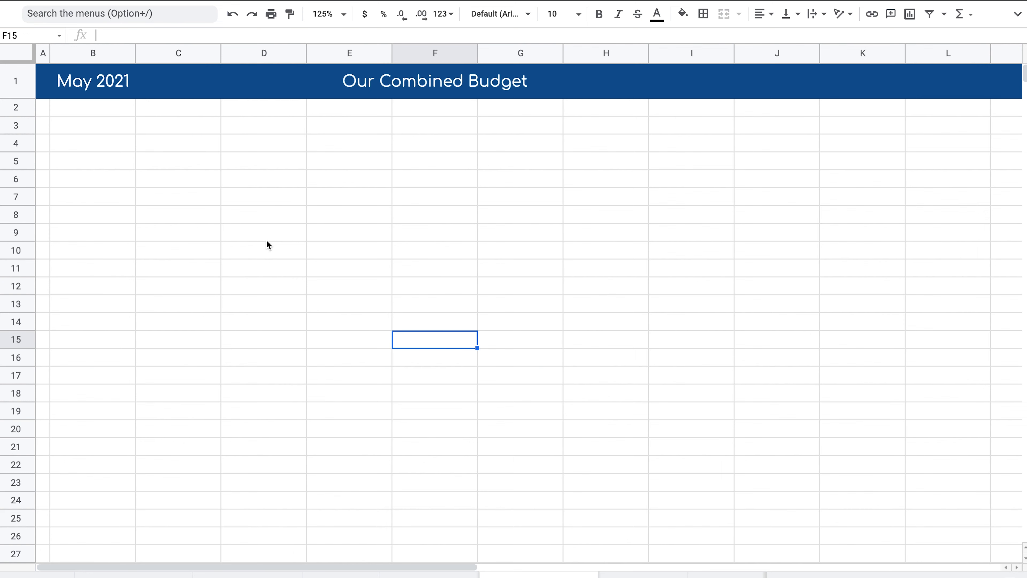
Apply white borders to all cells in A2:T48 to hide the gridlines below the header.
{"action": "left_click", "coordinate": [43, 108]}
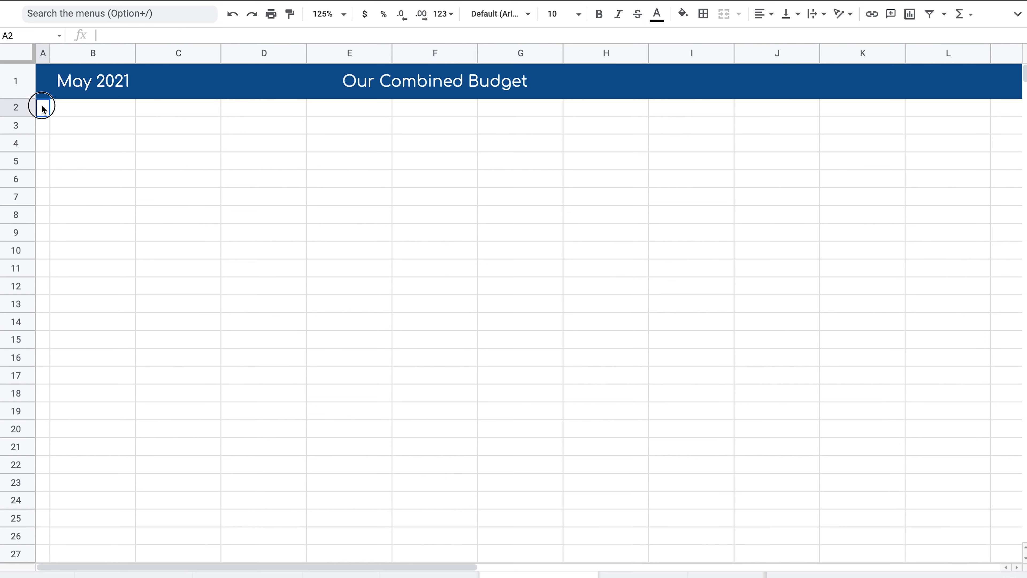
{"action": "left_click_drag", "start_coordinate": [43, 107], "coordinate": [959, 535]}
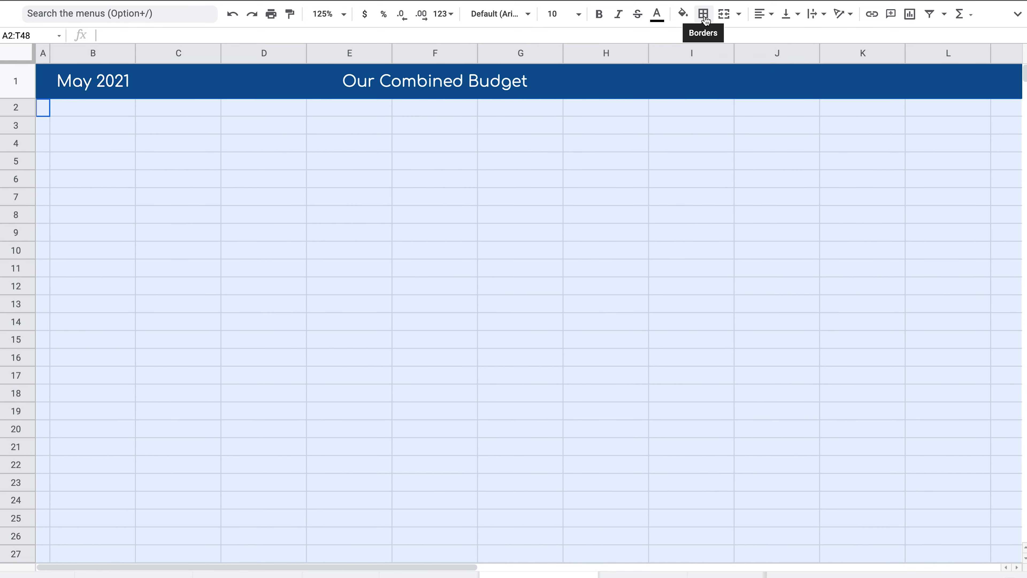
{"action": "left_click", "coordinate": [703, 14]}
{"action": "left_click", "coordinate": [810, 41]}
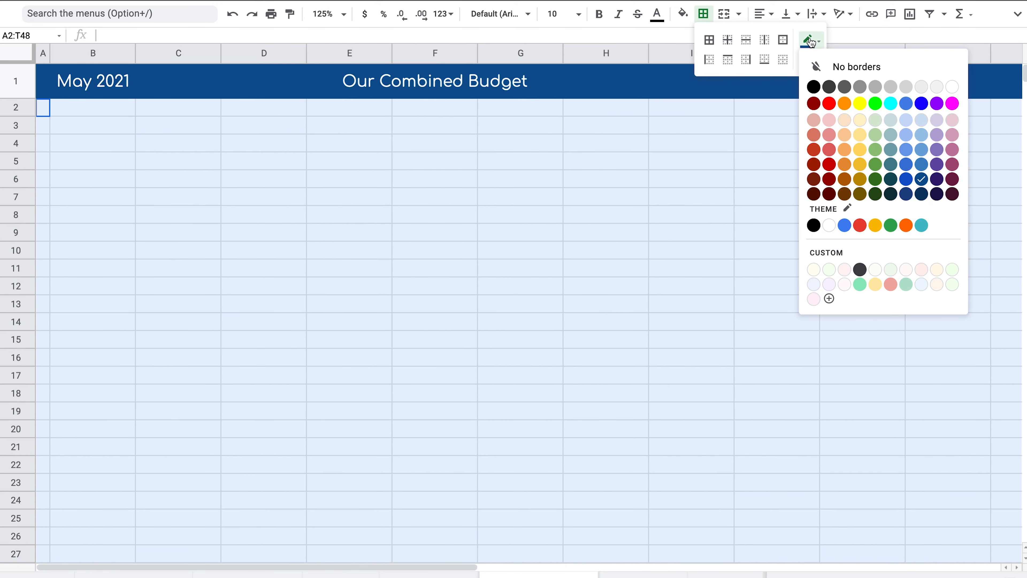
{"action": "left_click", "coordinate": [953, 88]}
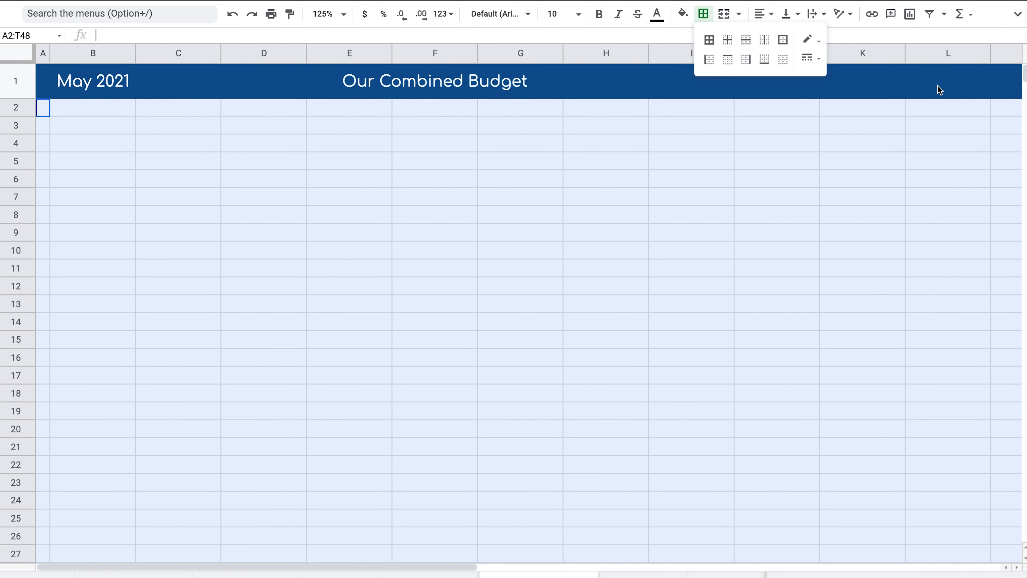
{"action": "left_click", "coordinate": [710, 41]}
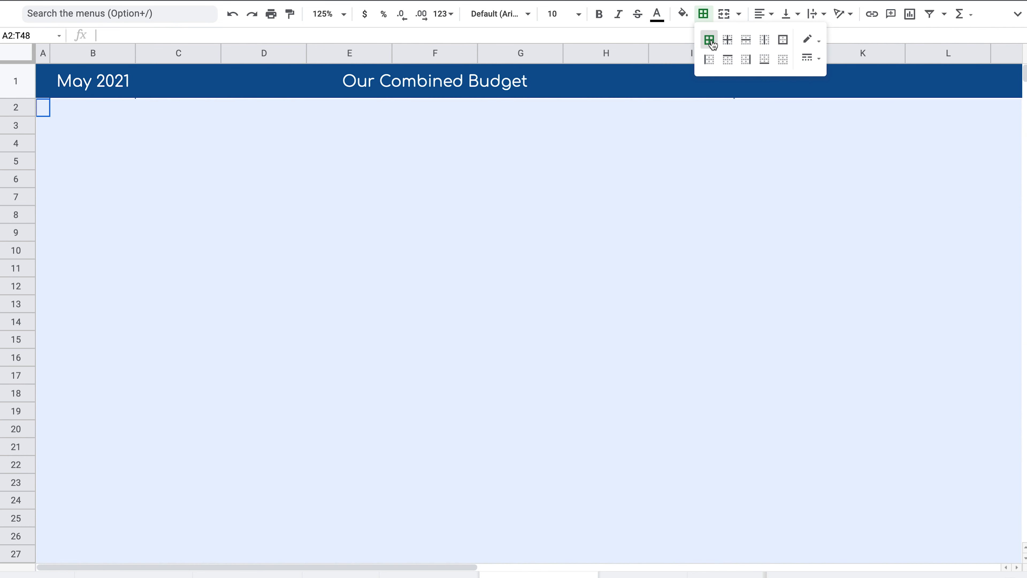
{"action": "left_click", "coordinate": [491, 203]}
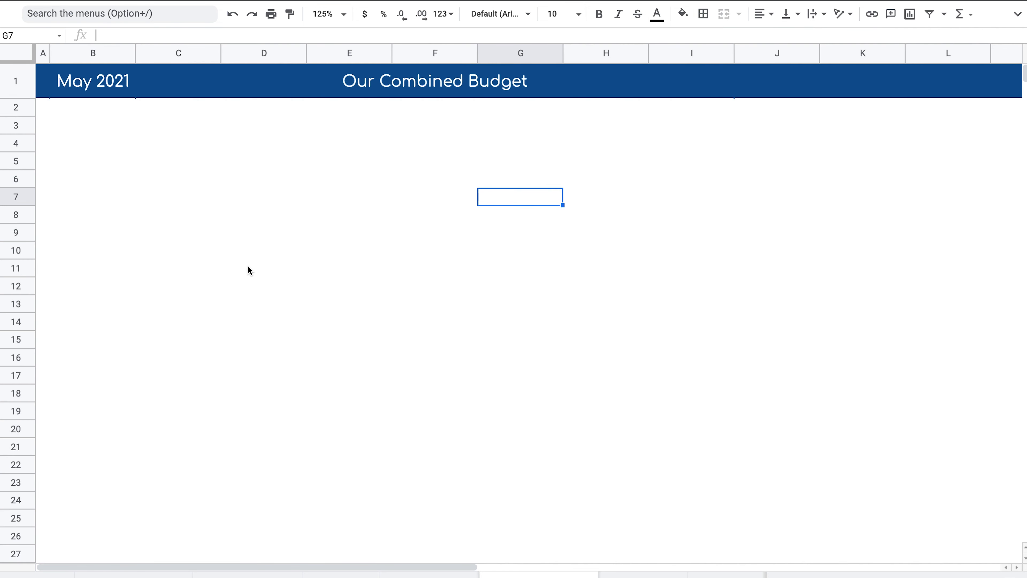
{"action": "left_click", "coordinate": [249, 267]}
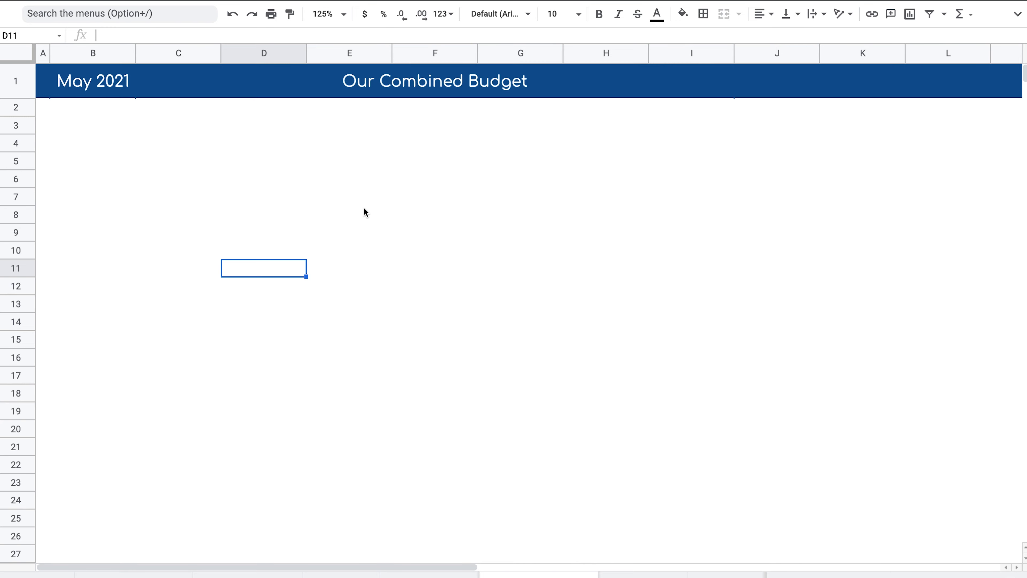
Enter the heading "Income Sources" in B3 and the label "Projected Paychecks" in B4.
{"action": "left_click", "coordinate": [89, 162]}
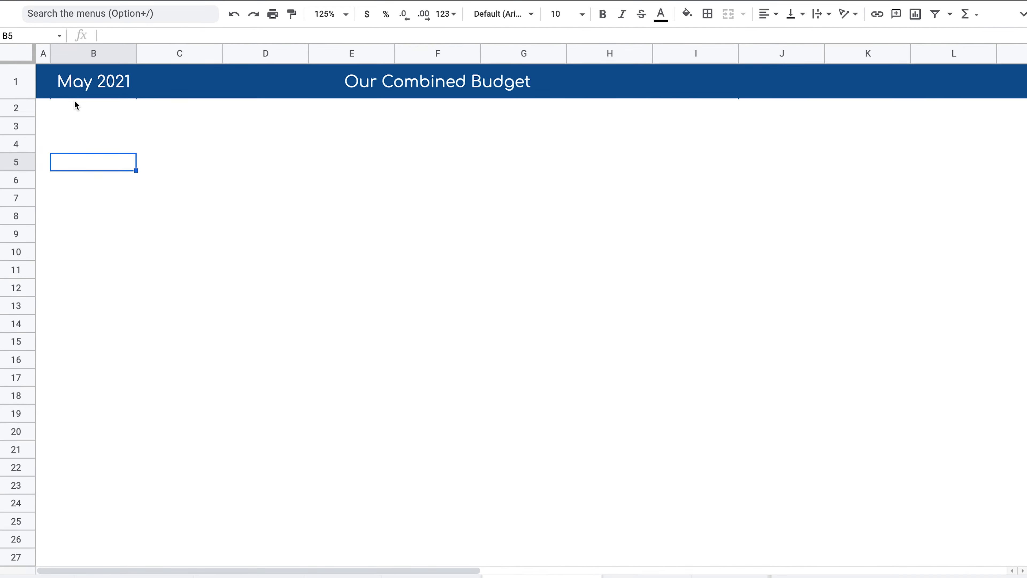
{"action": "left_click", "coordinate": [77, 106]}
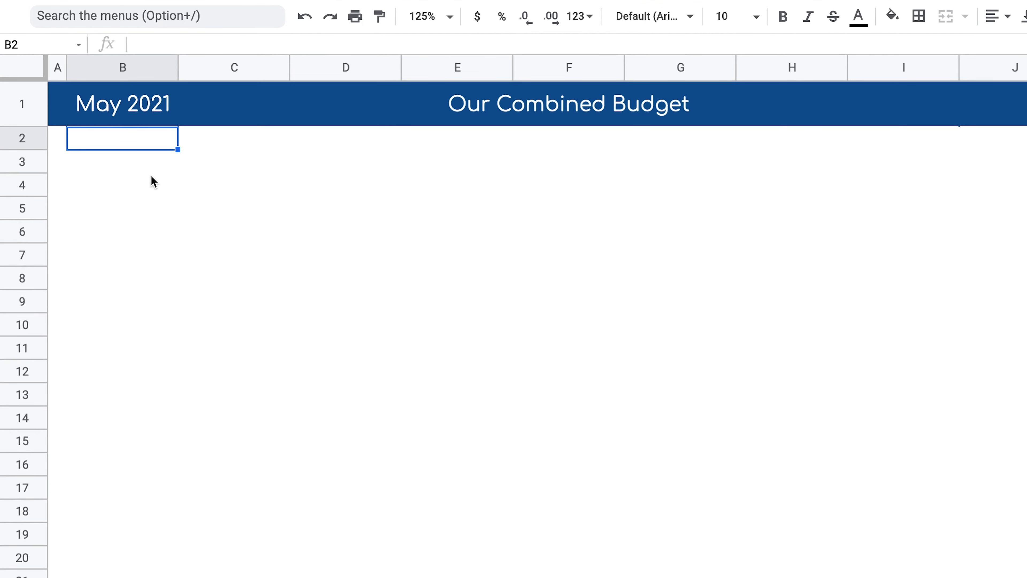
{"action": "left_click", "coordinate": [117, 163]}
{"action": "type", "text": "I"}
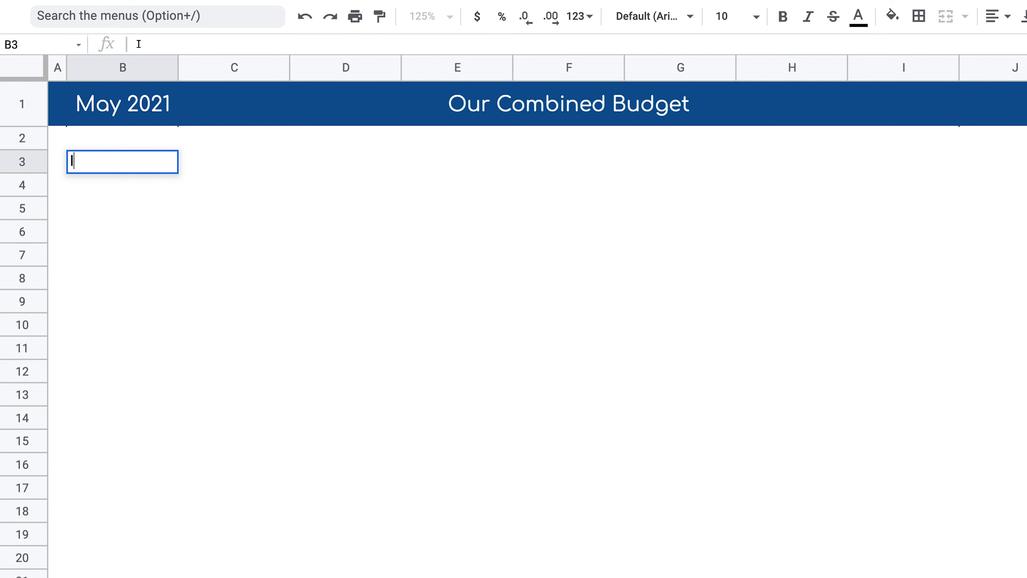
{"action": "type", "text": "ncome Sources"}
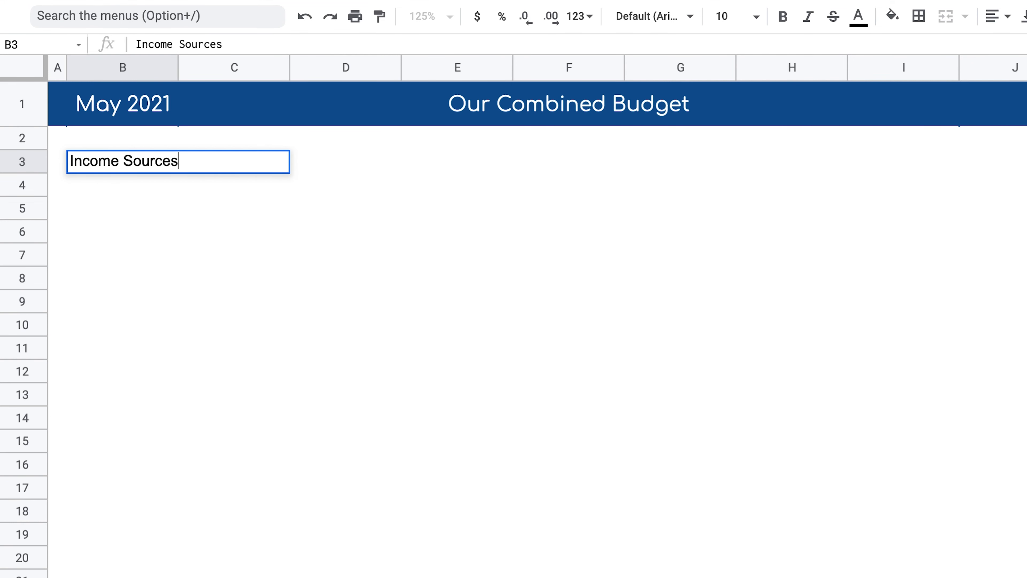
{"action": "key", "text": "Return"}
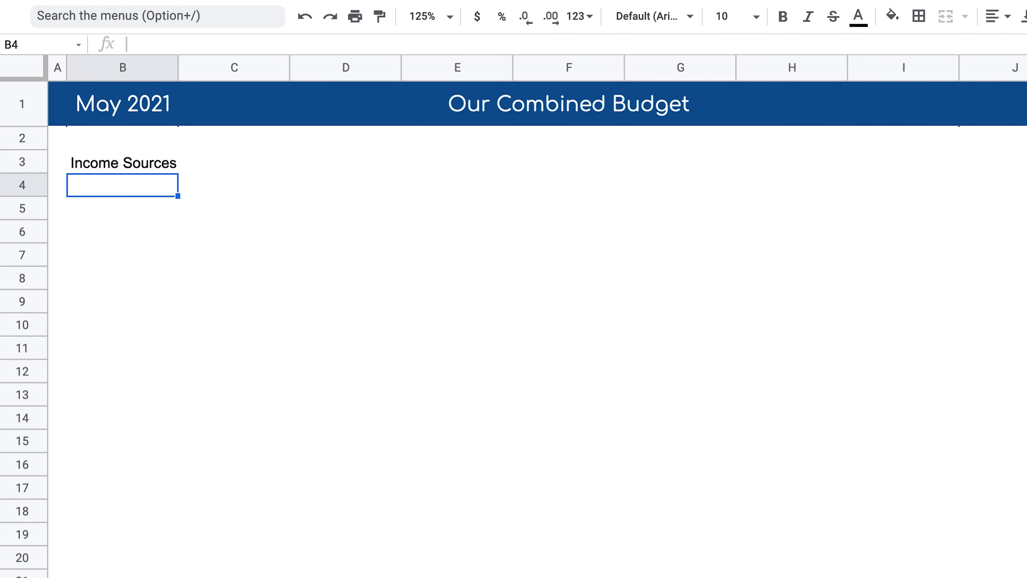
{"action": "type", "text": "Projec"}
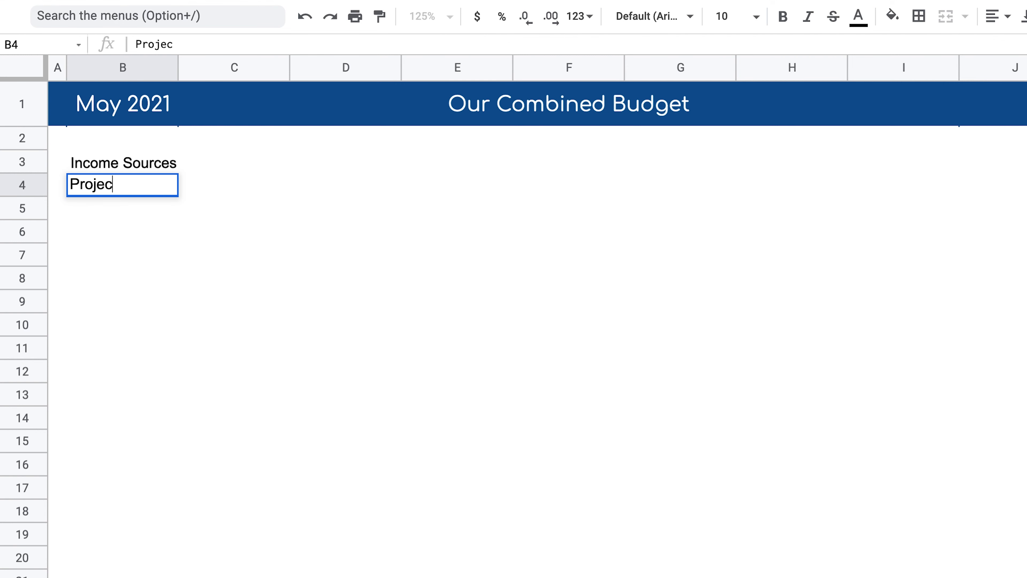
{"action": "type", "text": "ted Paychecks"}
{"action": "key", "text": "Return"}
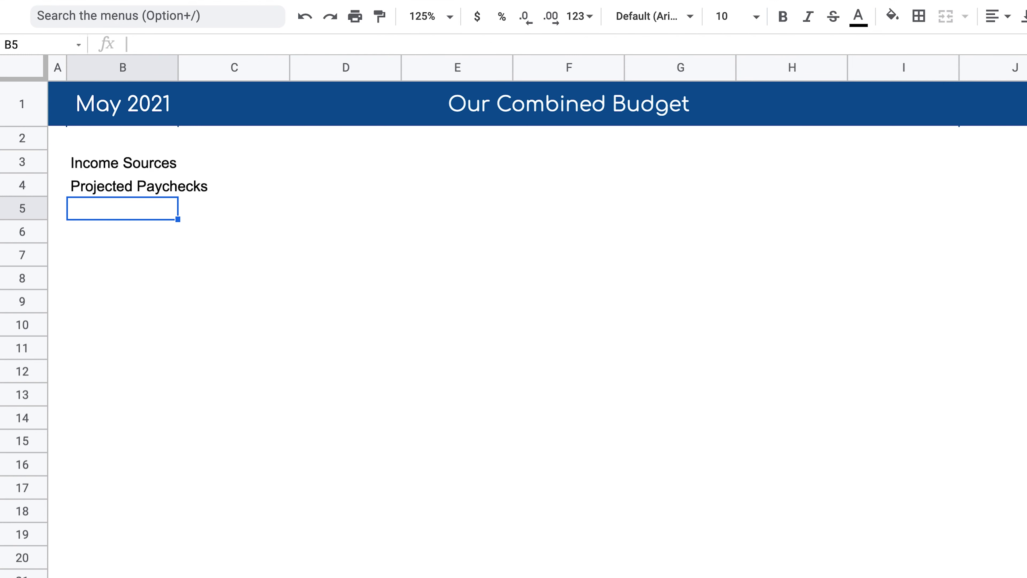
Add the income labels "Side Hustles", "Reimbursements" and "Other" in B5:B7.
{"action": "type", "text": "Side Hus"}
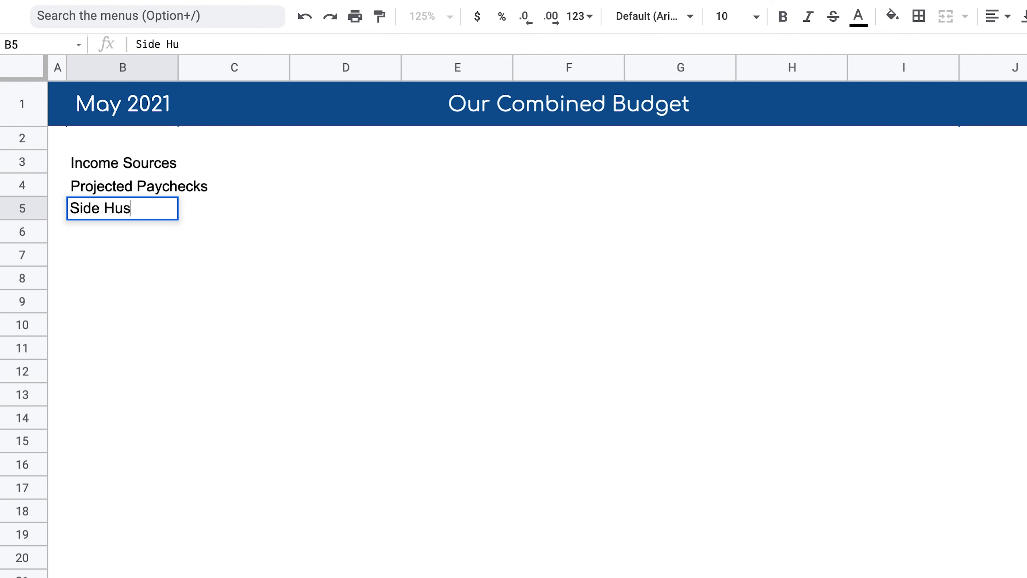
{"action": "type", "text": "tles"}
{"action": "key", "text": "Return"}
{"action": "type", "text": "Rei"}
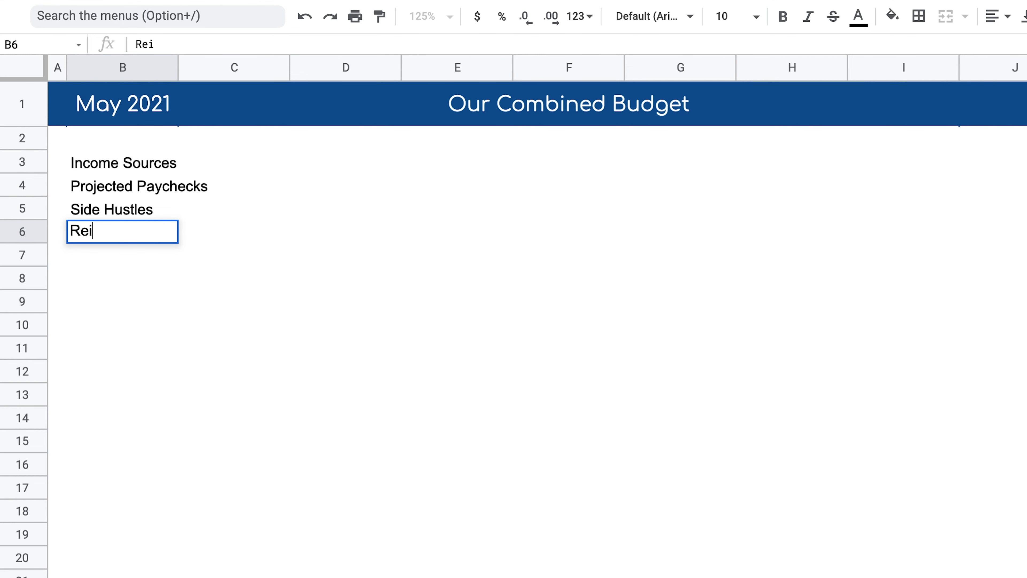
{"action": "type", "text": "mbursements"}
{"action": "key", "text": "Return"}
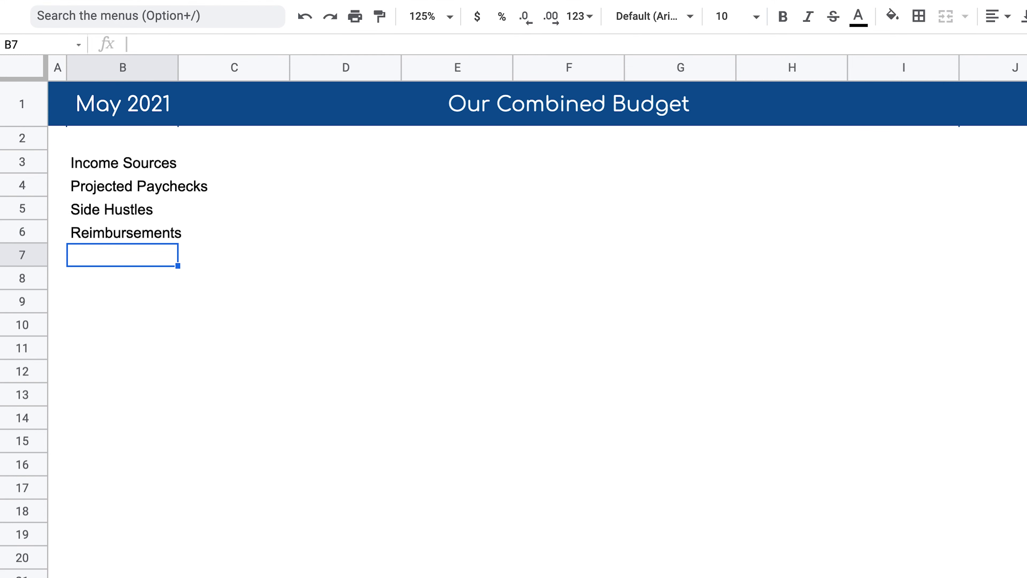
{"action": "type", "text": "Other"}
{"action": "key", "text": "Return"}
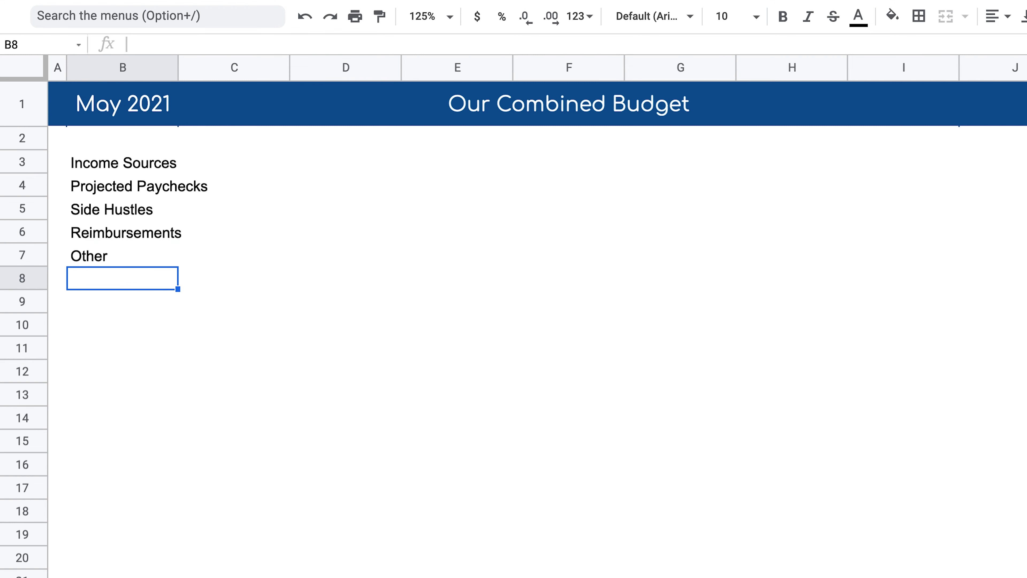
Enter the label "Total Income" in B8, directly below the income sources.
{"action": "left_click", "coordinate": [182, 401]}
{"action": "left_click", "coordinate": [97, 283]}
{"action": "type", "text": "Tota"}
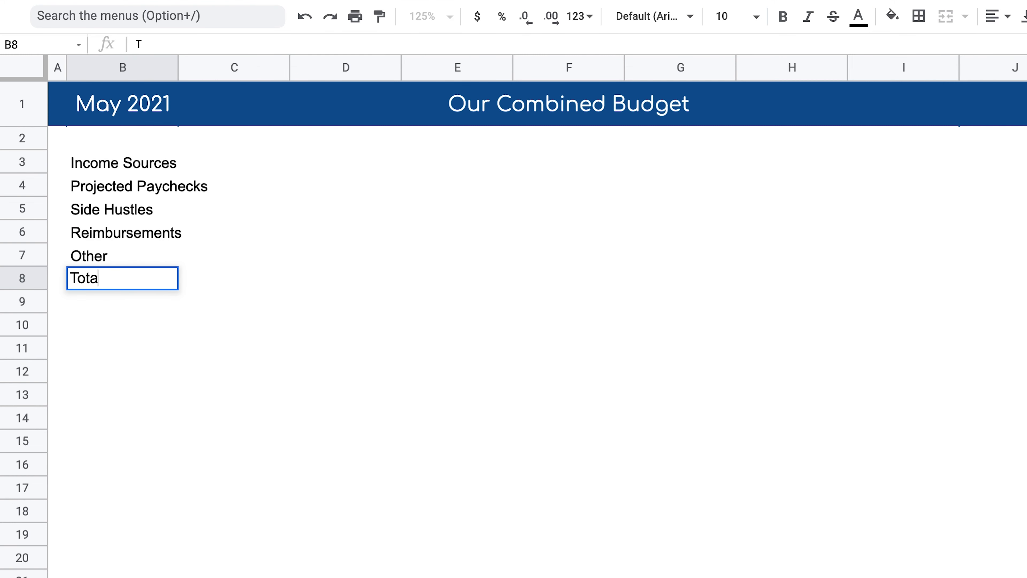
{"action": "type", "text": "l Income"}
{"action": "key", "text": "Return"}
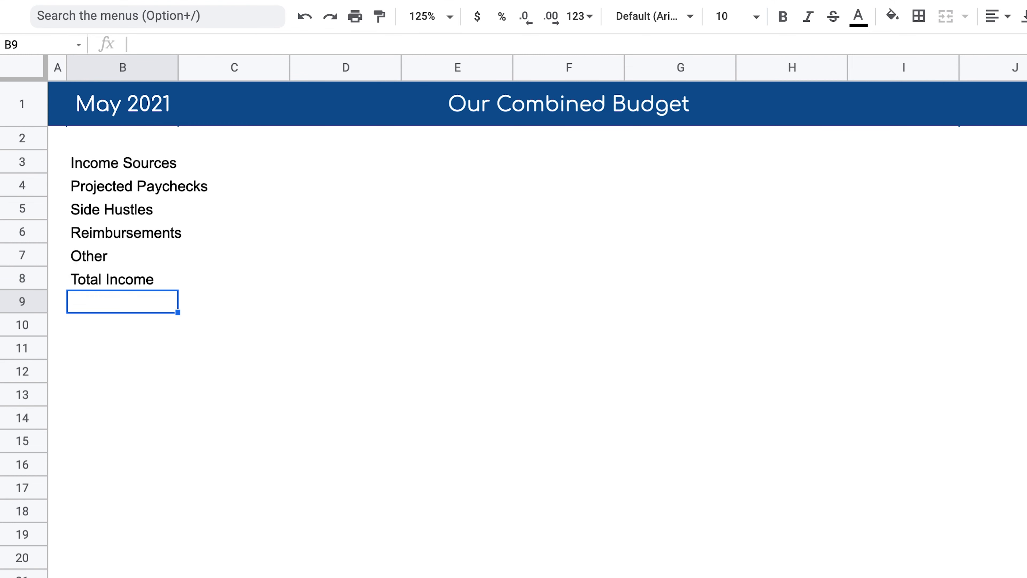
Merge the Income Sources heading across B3:C3 and fill it with a medium dark green.
{"action": "left_click", "coordinate": [146, 166]}
{"action": "left_click_drag", "start_coordinate": [147, 166], "coordinate": [255, 165]}
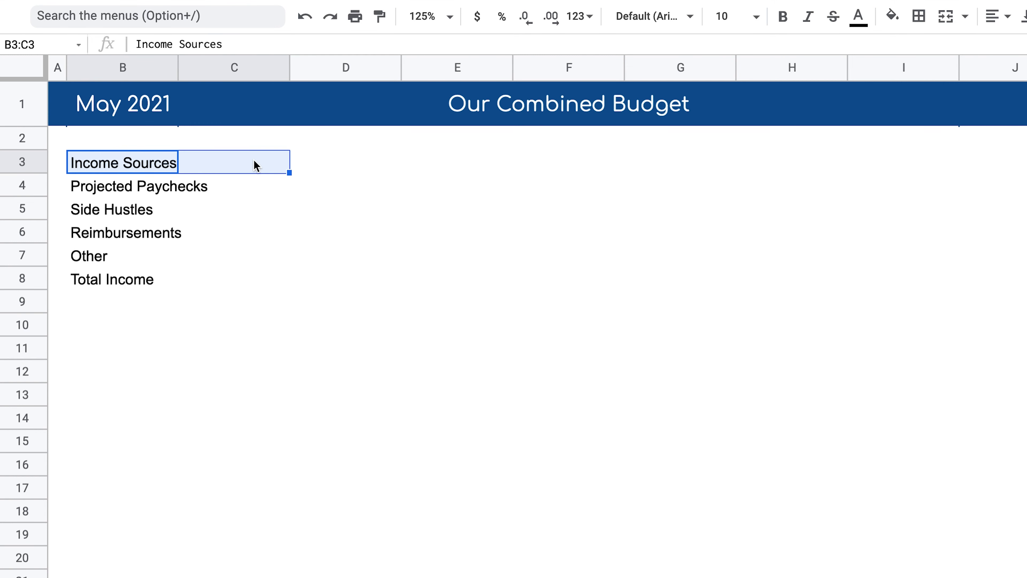
{"action": "left_click", "coordinate": [945, 16]}
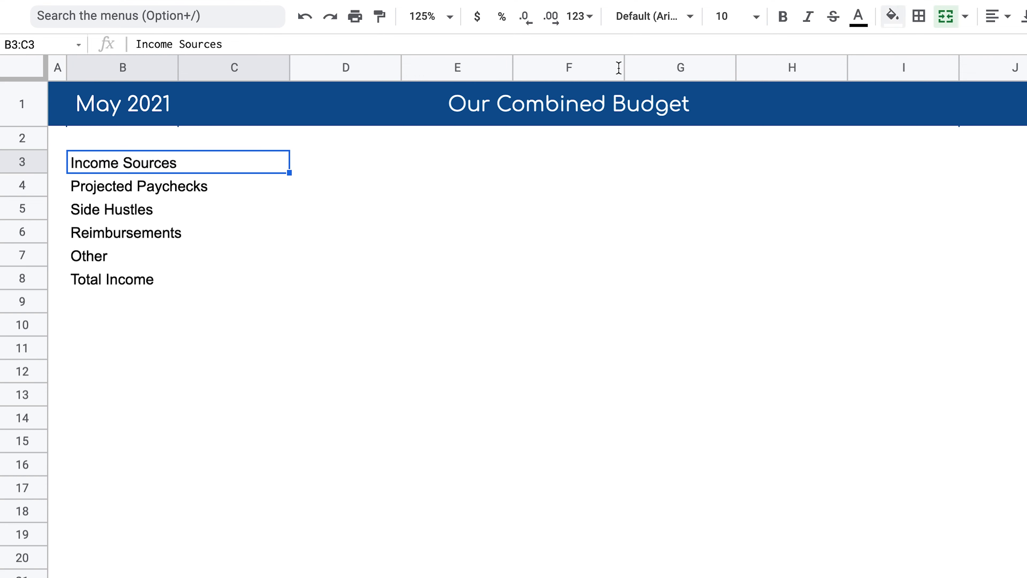
{"action": "left_click", "coordinate": [893, 17]}
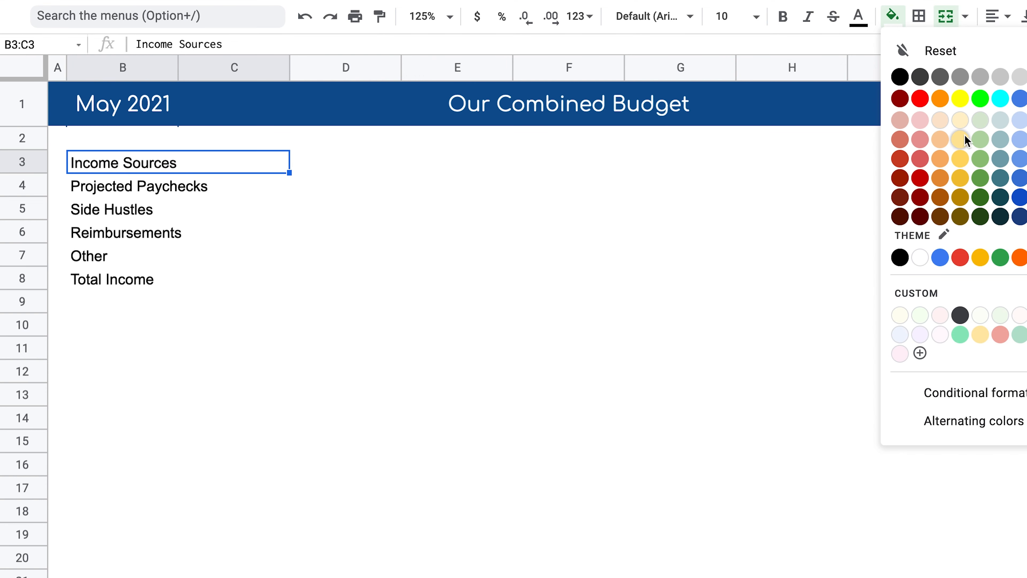
{"action": "left_click", "coordinate": [986, 187]}
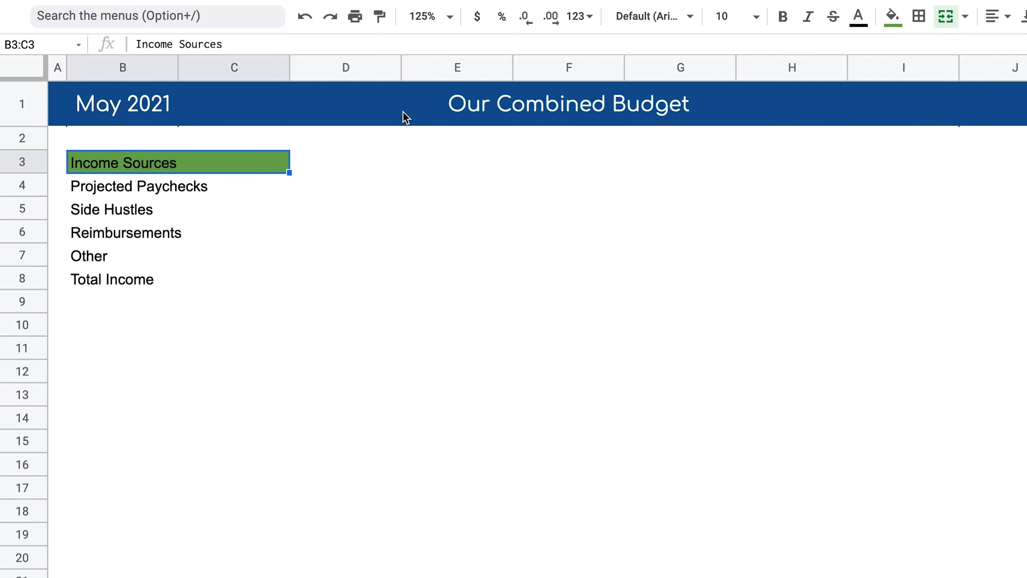
Fill the income rows B4:C8 with the lightest green shade of the palette.
{"action": "left_click_drag", "start_coordinate": [121, 185], "coordinate": [284, 284]}
{"action": "left_click", "coordinate": [892, 17]}
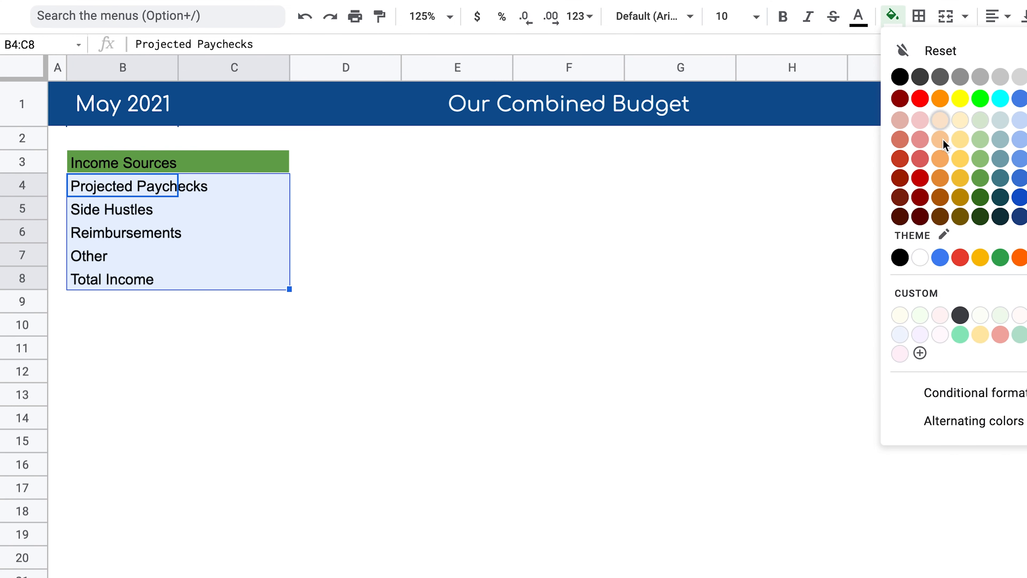
{"action": "left_click", "coordinate": [980, 140]}
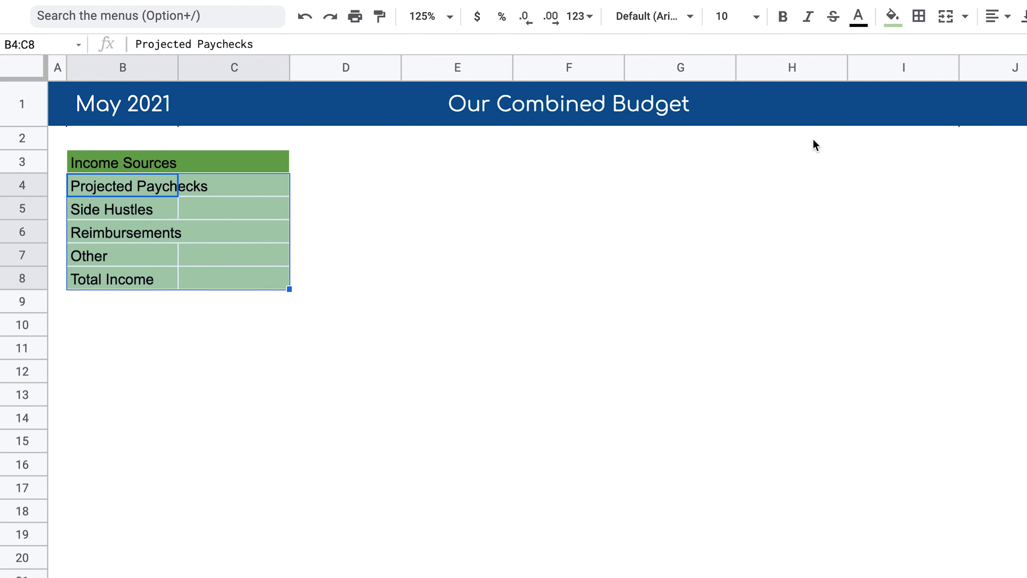
{"action": "left_click", "coordinate": [892, 17]}
{"action": "left_click", "coordinate": [982, 128]}
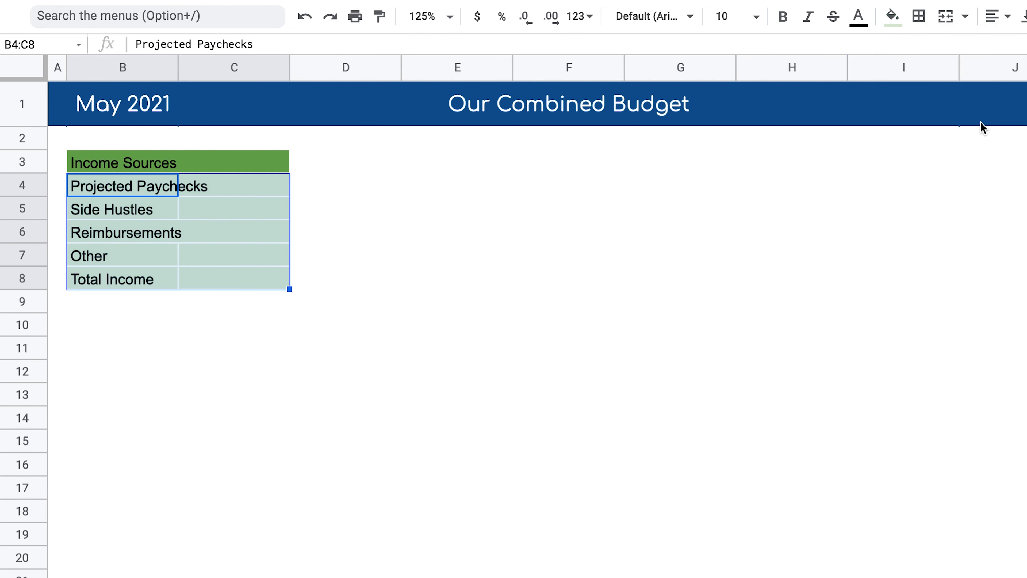
{"action": "left_click", "coordinate": [541, 358]}
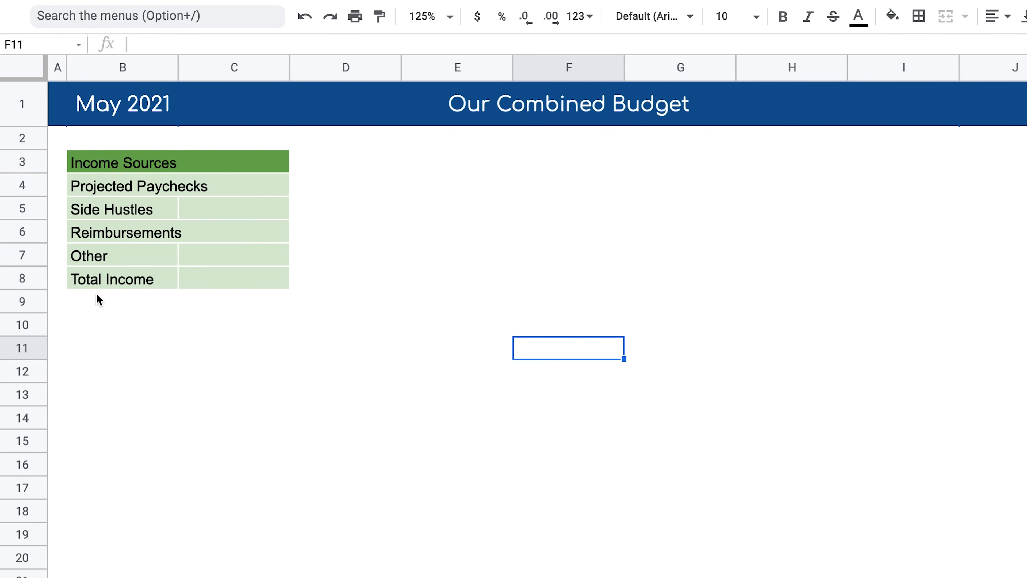
Fill the Total Income row B8:C8 with a light green one shade darker than the rows above.
{"action": "left_click_drag", "start_coordinate": [106, 277], "coordinate": [222, 284]}
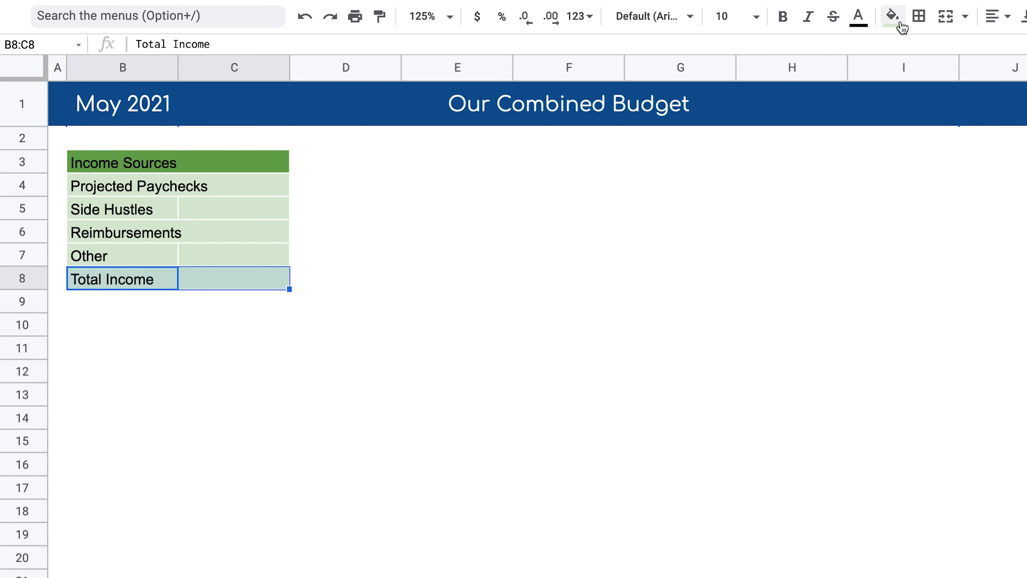
{"action": "left_click", "coordinate": [892, 16]}
{"action": "left_click", "coordinate": [982, 146]}
{"action": "left_click", "coordinate": [711, 474]}
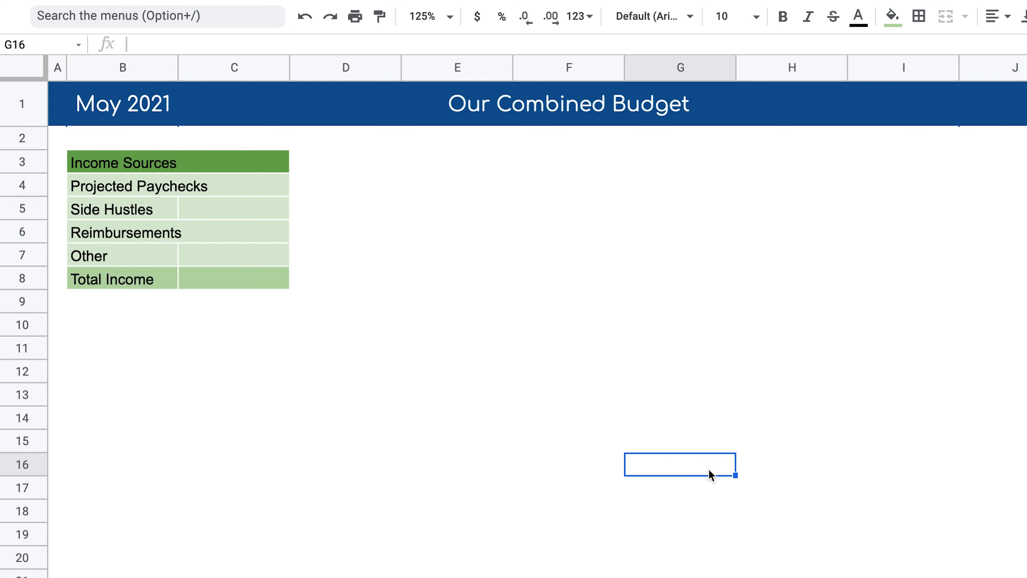
Widen column B so that the "Projected Paychecks" label fits inside it.
{"action": "left_click", "coordinate": [259, 185]}
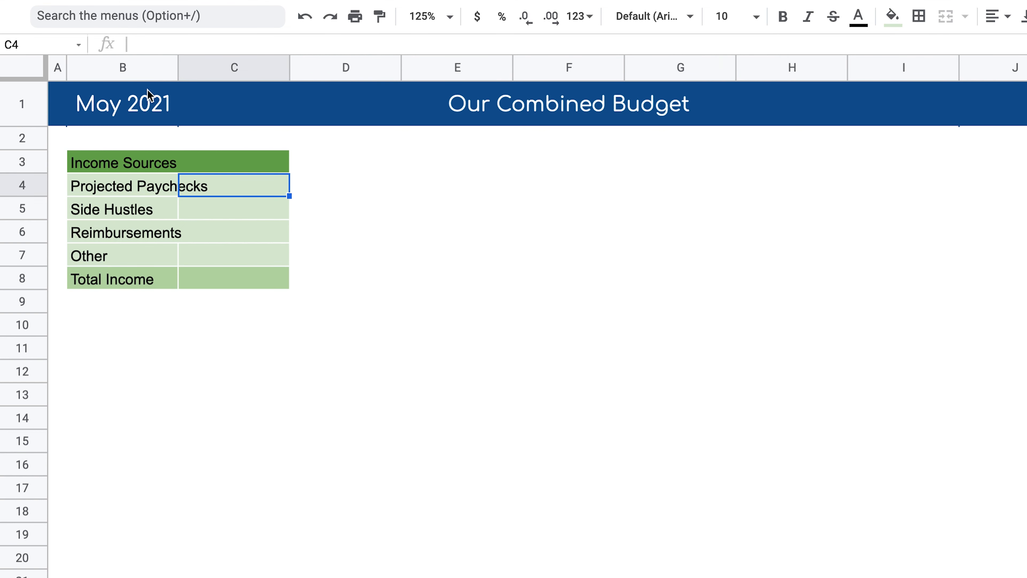
{"action": "left_click_drag", "start_coordinate": [178, 66], "coordinate": [231, 66]}
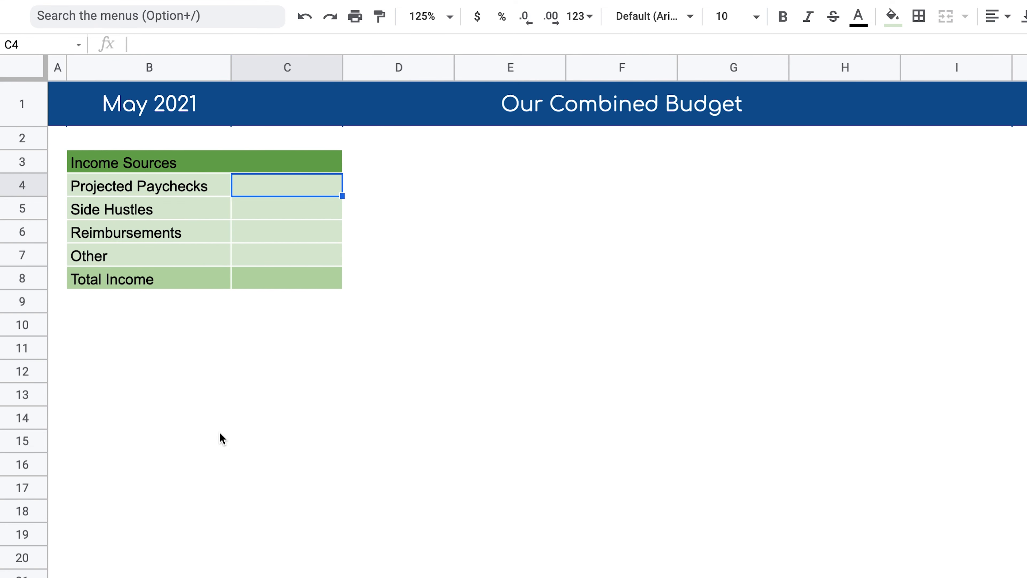
Enter the income amounts 5000, 1000, 100 and 50 in C4:C7.
{"action": "left_click", "coordinate": [281, 185]}
{"action": "double_click", "coordinate": [284, 185]}
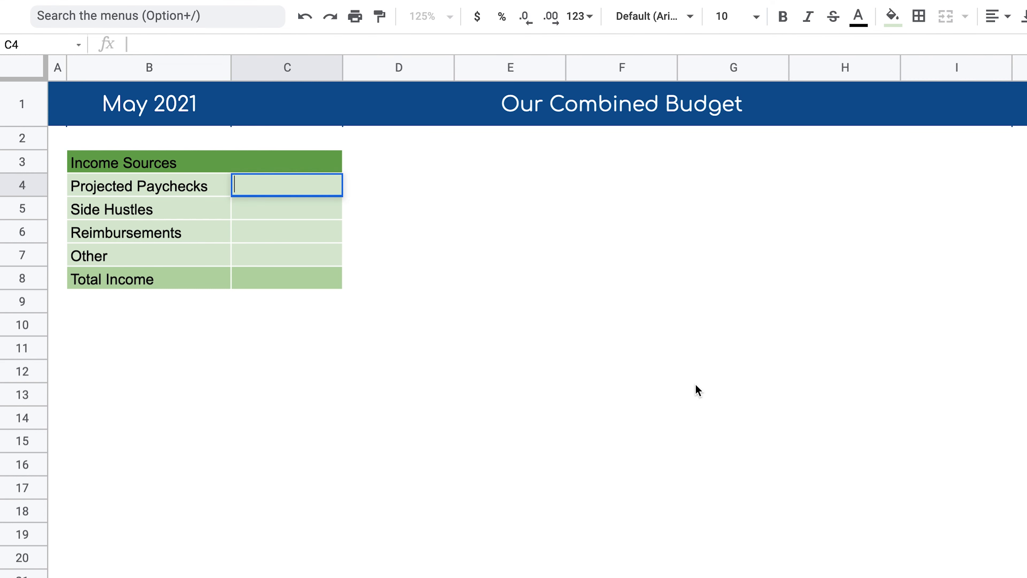
{"action": "type", "text": "5000"}
{"action": "key", "text": "Return"}
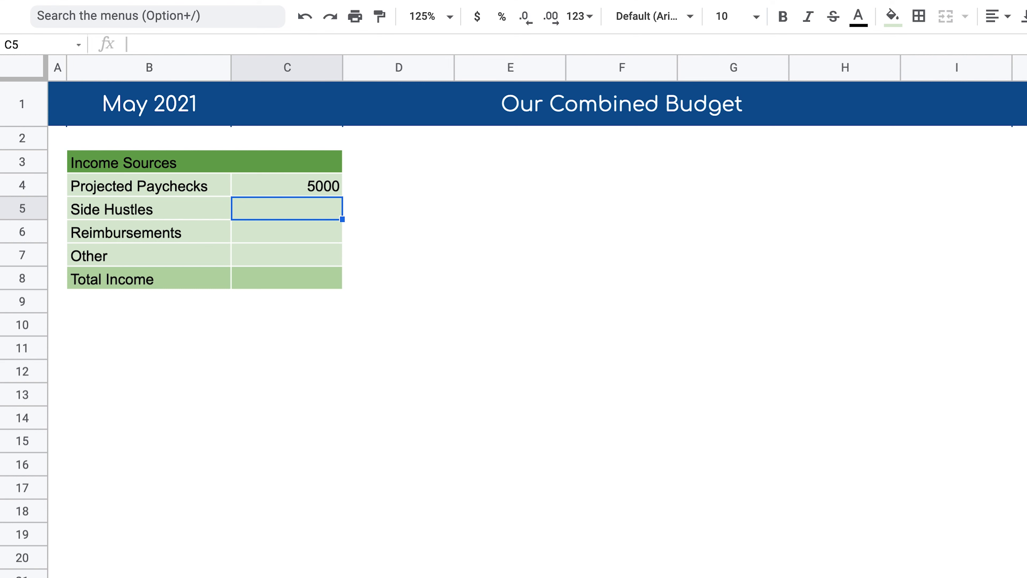
{"action": "type", "text": "1000"}
{"action": "key", "text": "Return"}
{"action": "type", "text": "10"}
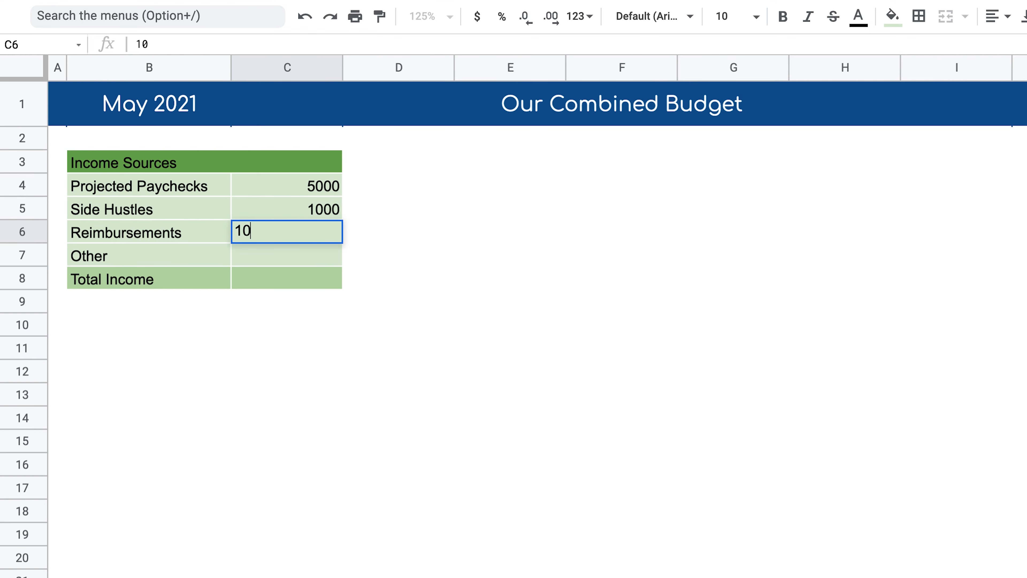
{"action": "type", "text": "0"}
{"action": "key", "text": "Return"}
{"action": "type", "text": "50"}
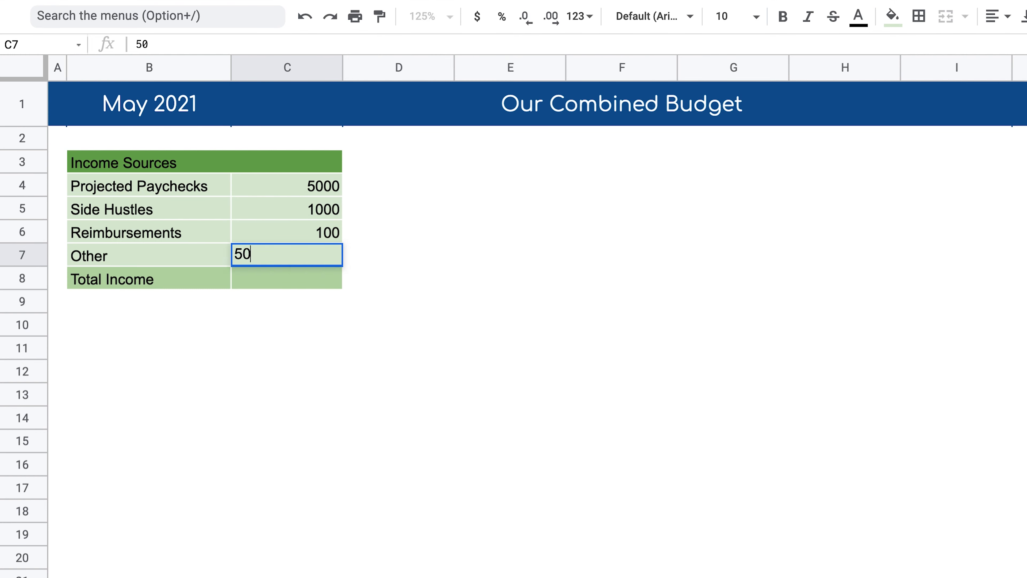
{"action": "key", "text": "Return"}
Calculate the total income in C8 with the formula =SUM(C4:C7).
{"action": "double_click", "coordinate": [286, 280]}
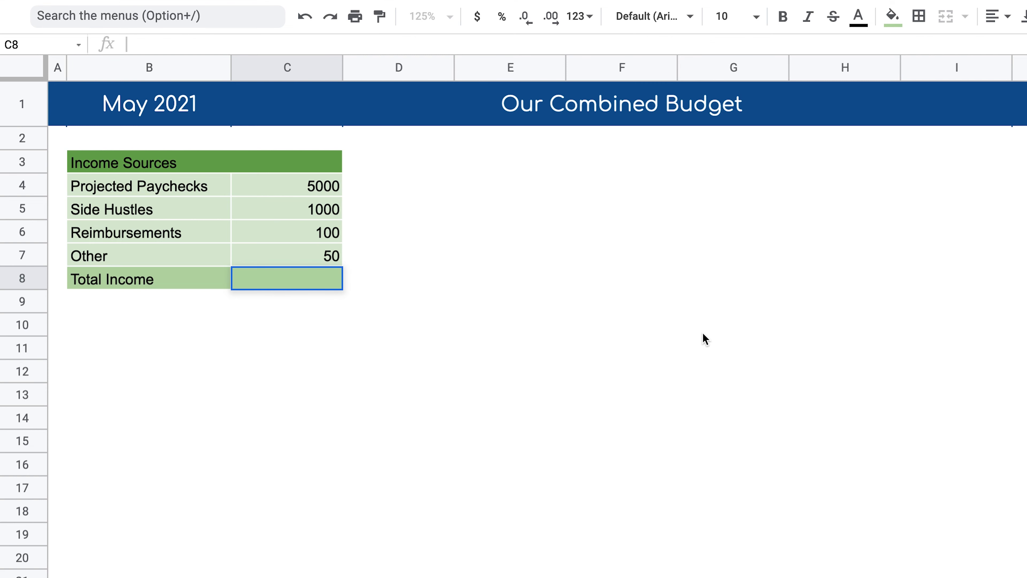
{"action": "type", "text": "=SUM("}
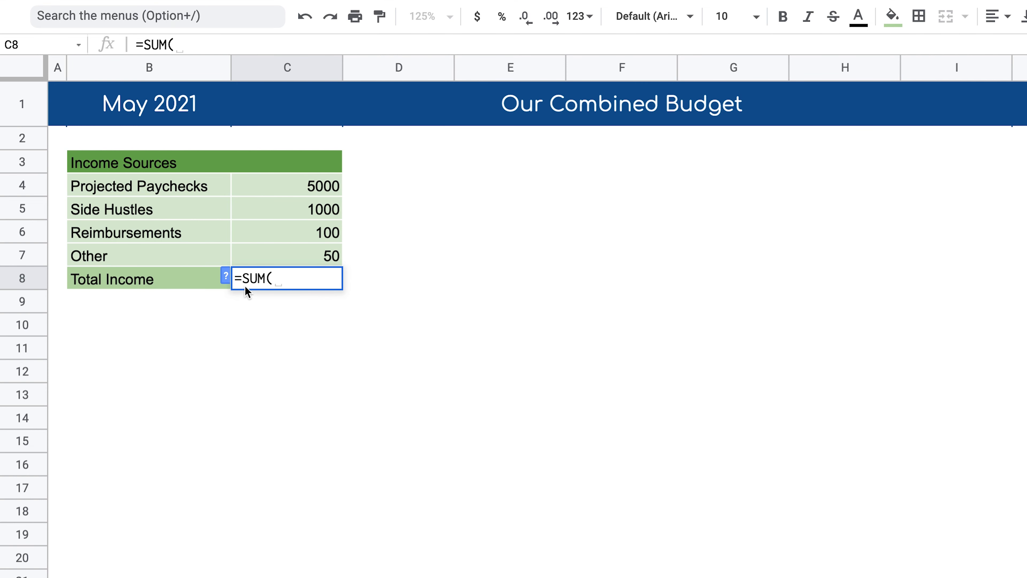
{"action": "key", "text": "BackSpace"}
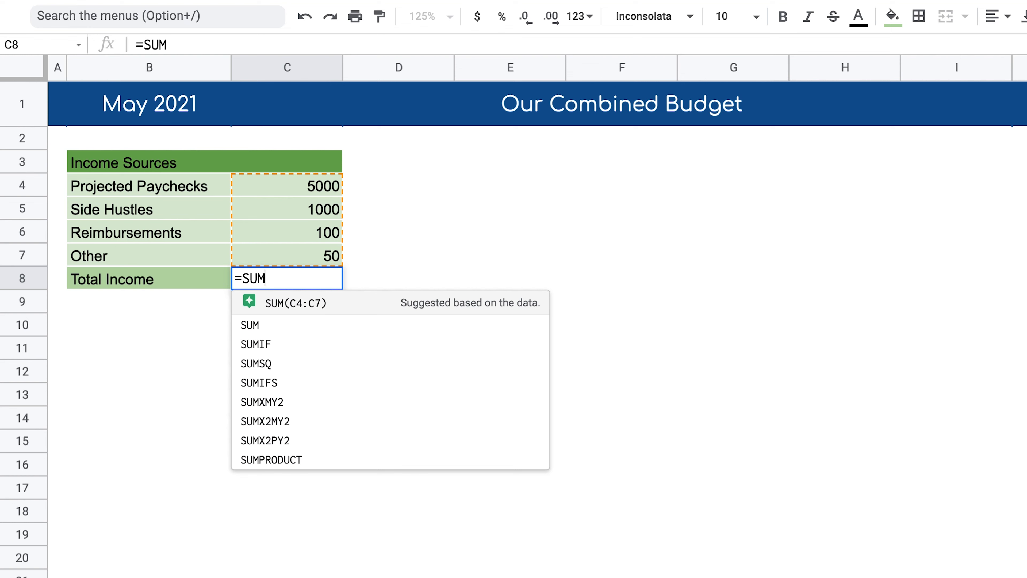
{"action": "key", "text": "Tab"}
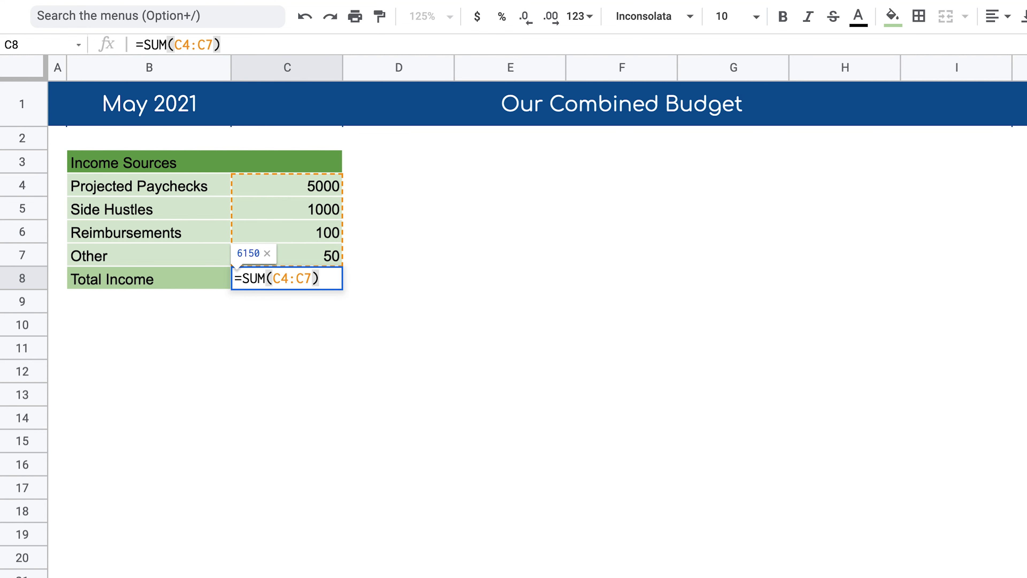
{"action": "key", "text": "Return"}
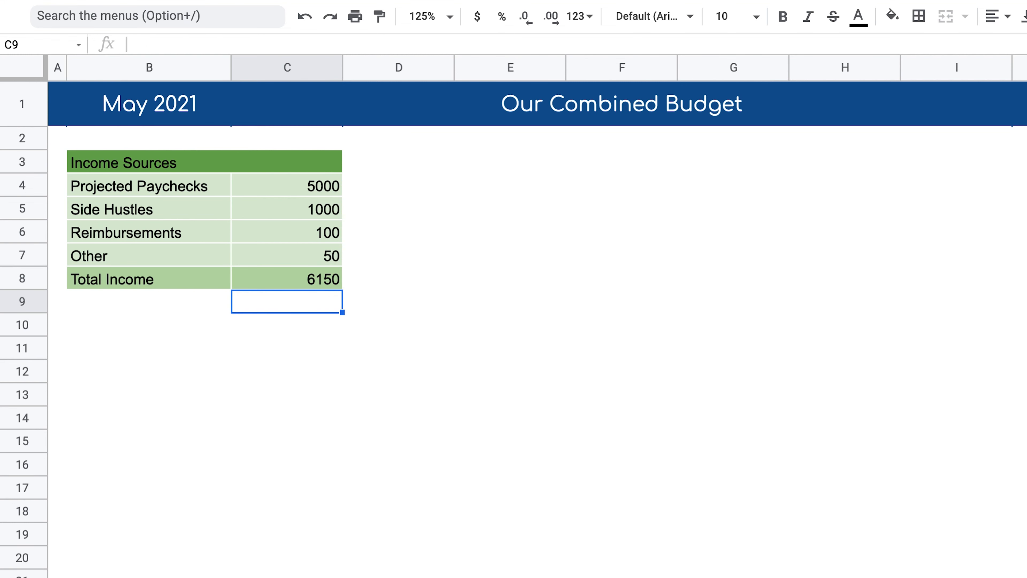
{"action": "left_click", "coordinate": [311, 281]}
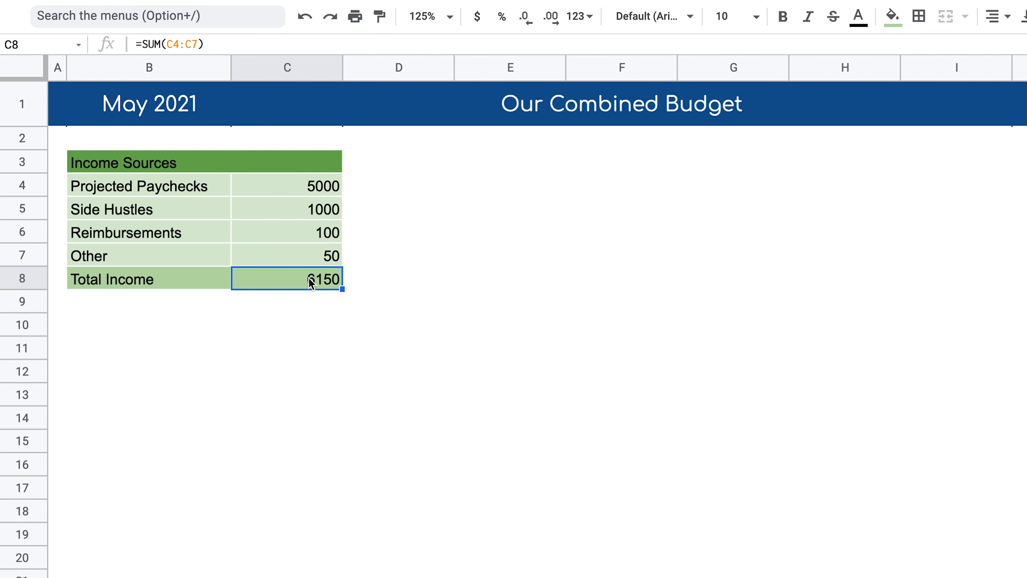
Re-enter the total income formula =SUM(C4:C7) in C8.
{"action": "type", "text": "="}
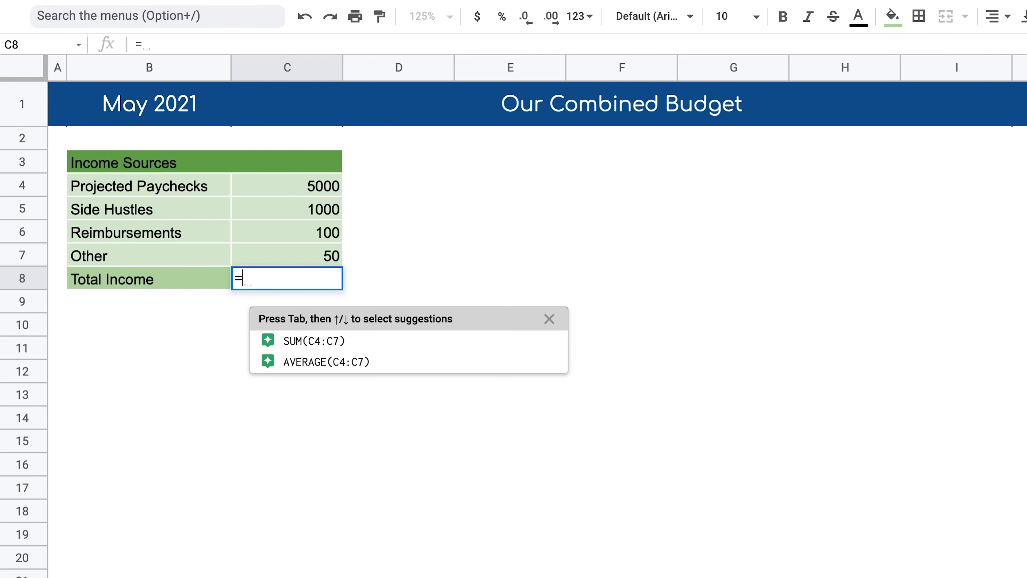
{"action": "type", "text": "SUM("}
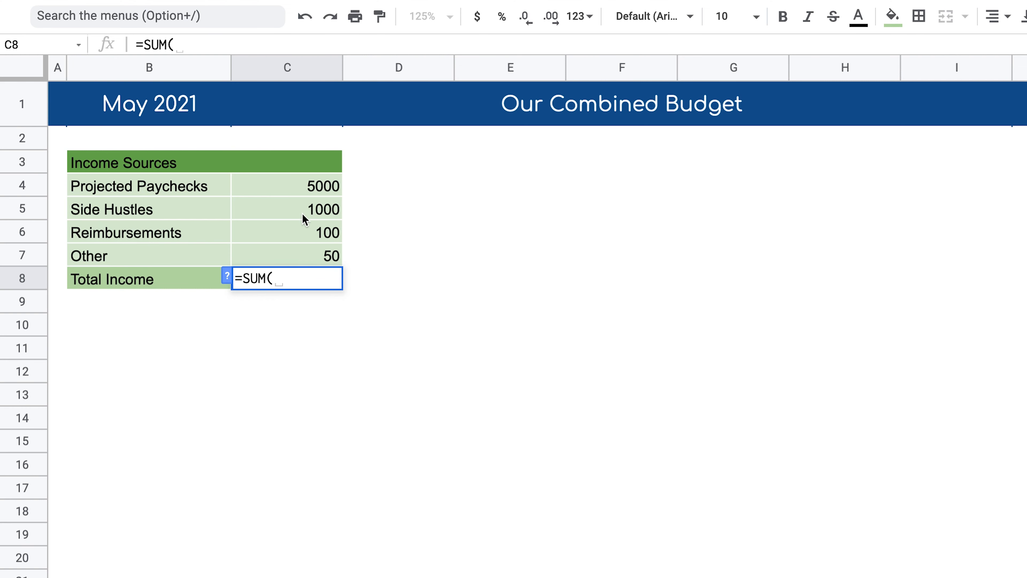
{"action": "left_click_drag", "start_coordinate": [307, 187], "coordinate": [312, 268]}
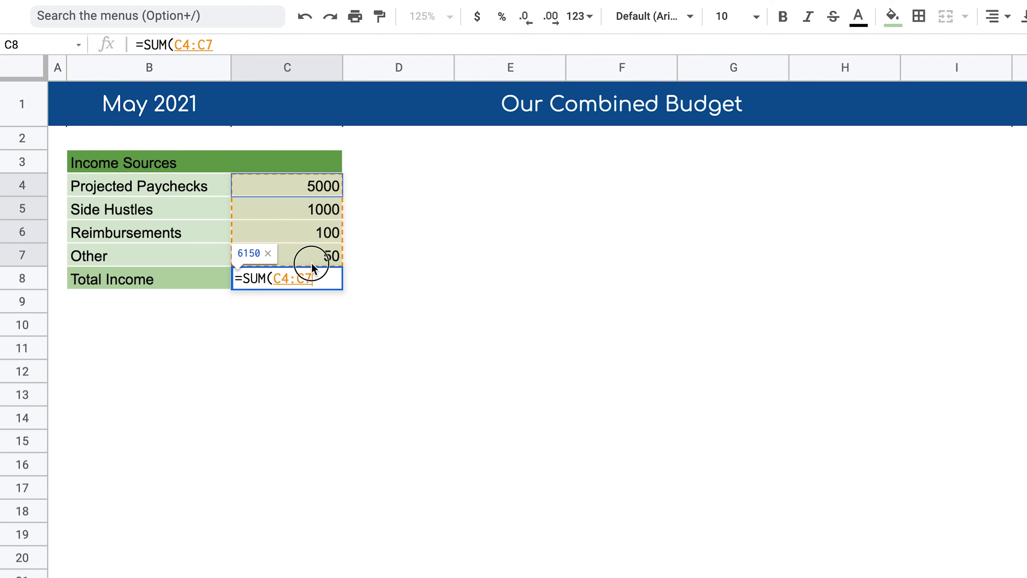
{"action": "type", "text": ")"}
{"action": "key", "text": "Return"}
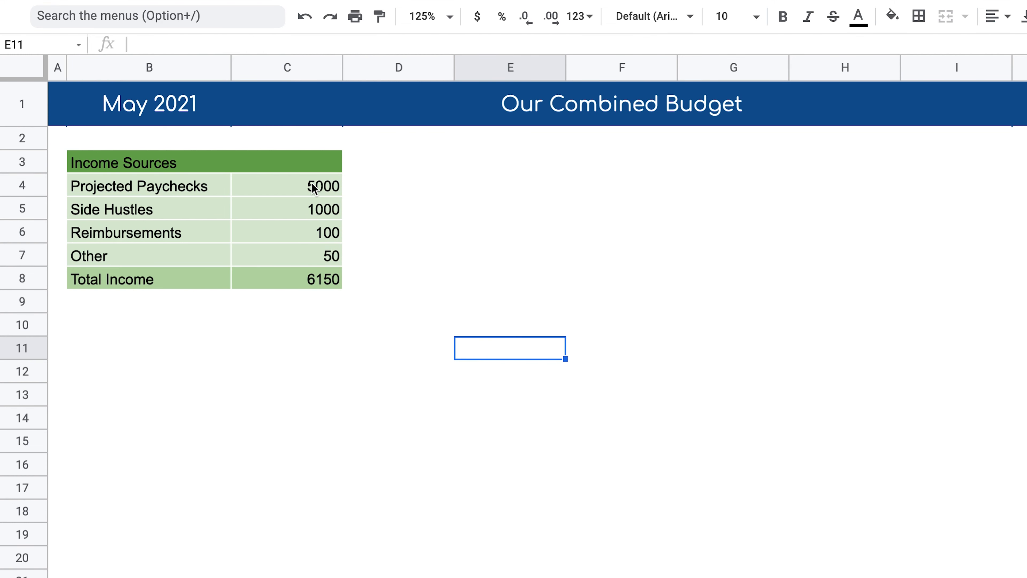
Format the income amounts and their total in C4:C8 as Currency.
{"action": "left_click_drag", "start_coordinate": [314, 188], "coordinate": [308, 289]}
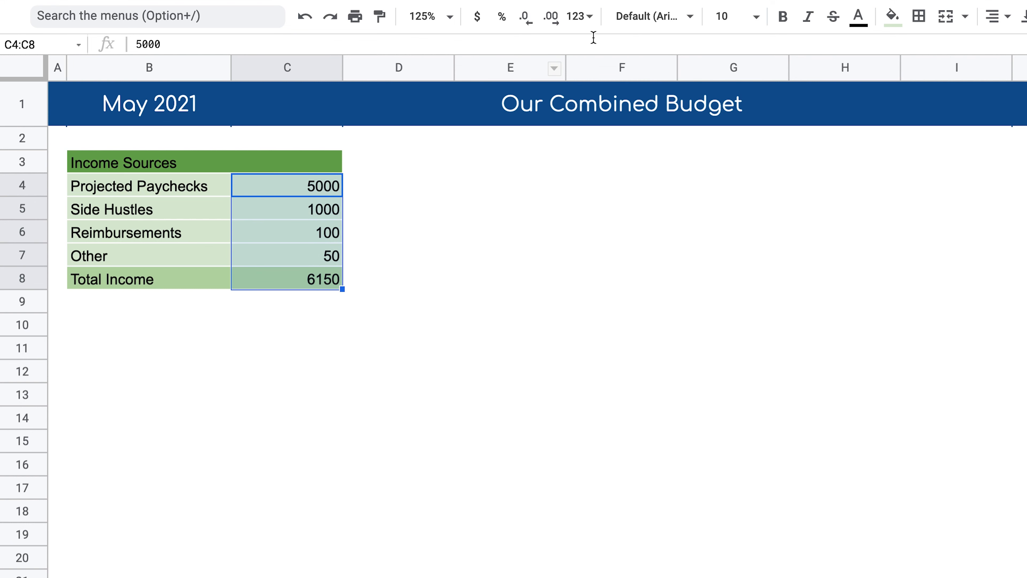
{"action": "left_click", "coordinate": [591, 18]}
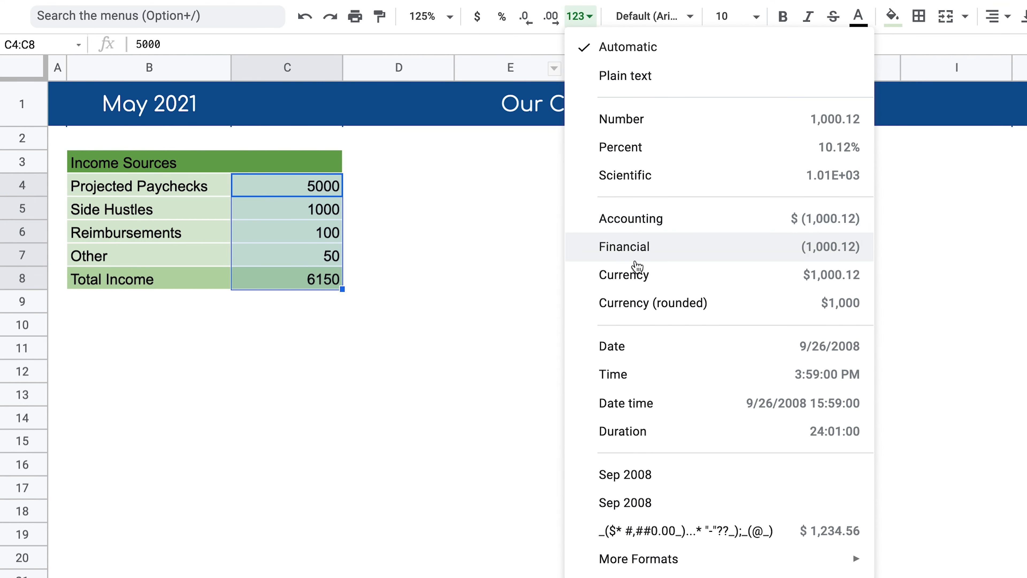
{"action": "left_click", "coordinate": [641, 282]}
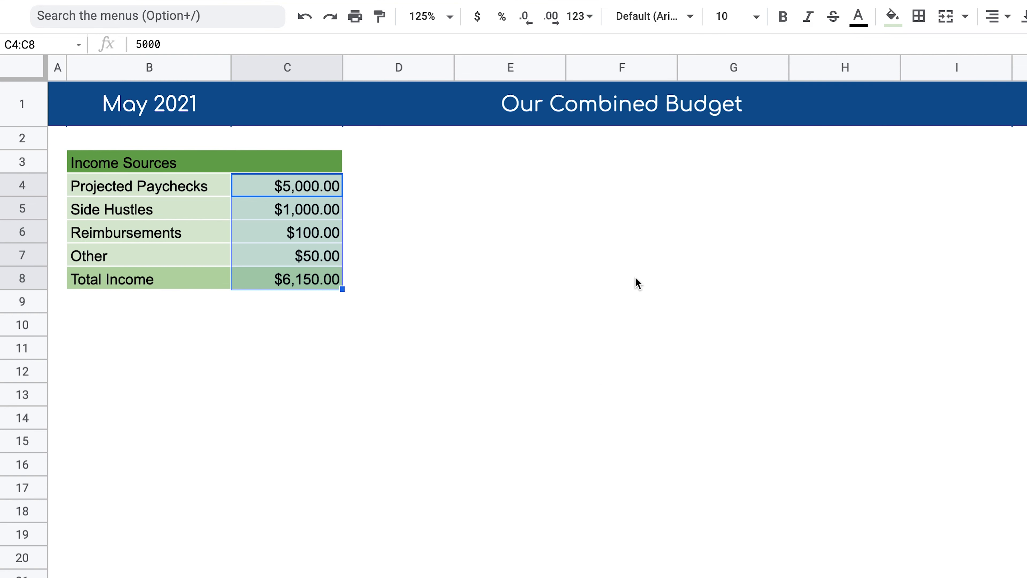
{"action": "left_click", "coordinate": [552, 426]}
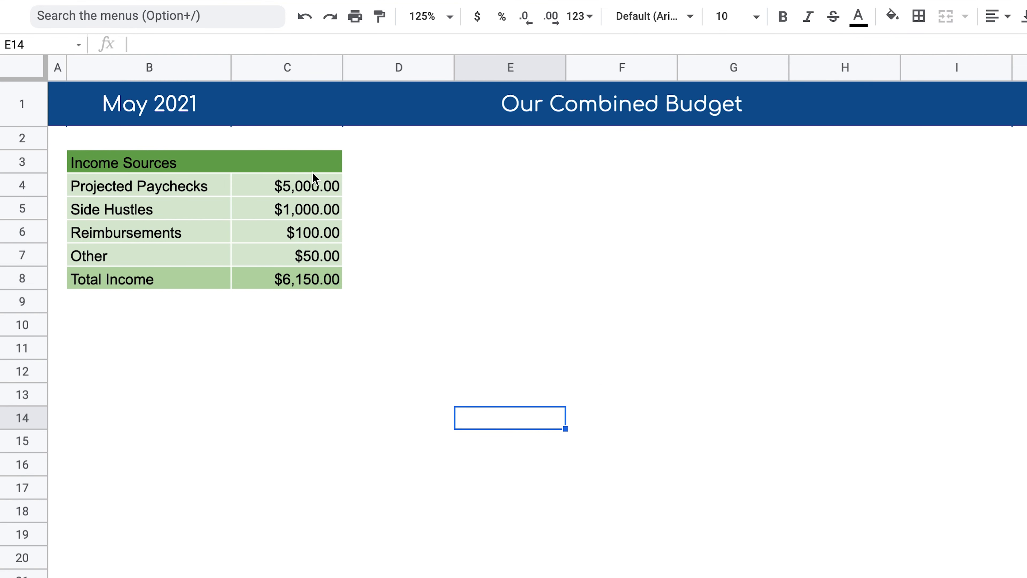
{"action": "left_click_drag", "start_coordinate": [313, 172], "coordinate": [312, 180]}
{"action": "left_click", "coordinate": [856, 369]}
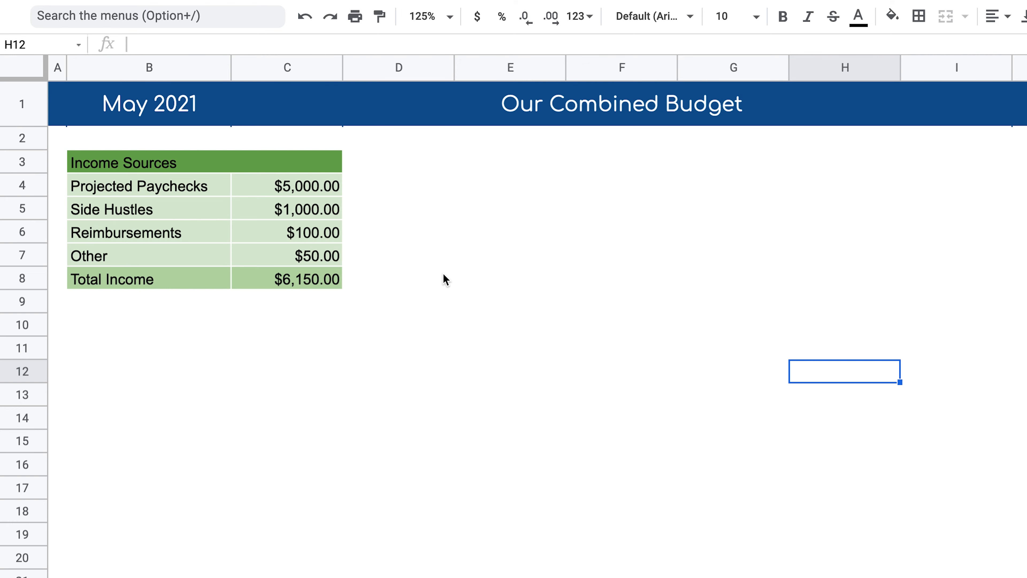
Change the font of the entire sheet to Comfortaa.
{"action": "key", "text": "super+a"}
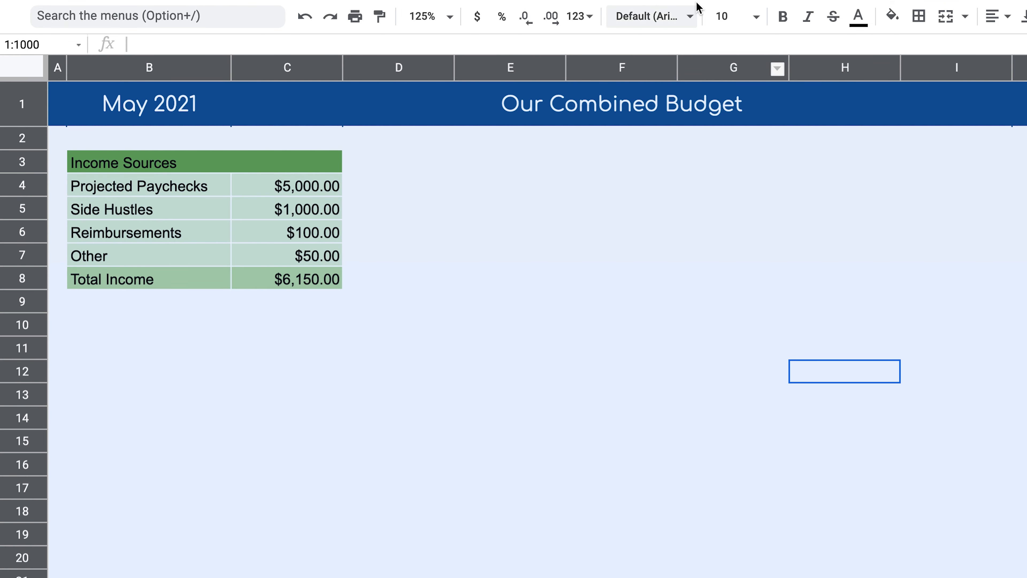
{"action": "left_click", "coordinate": [689, 18]}
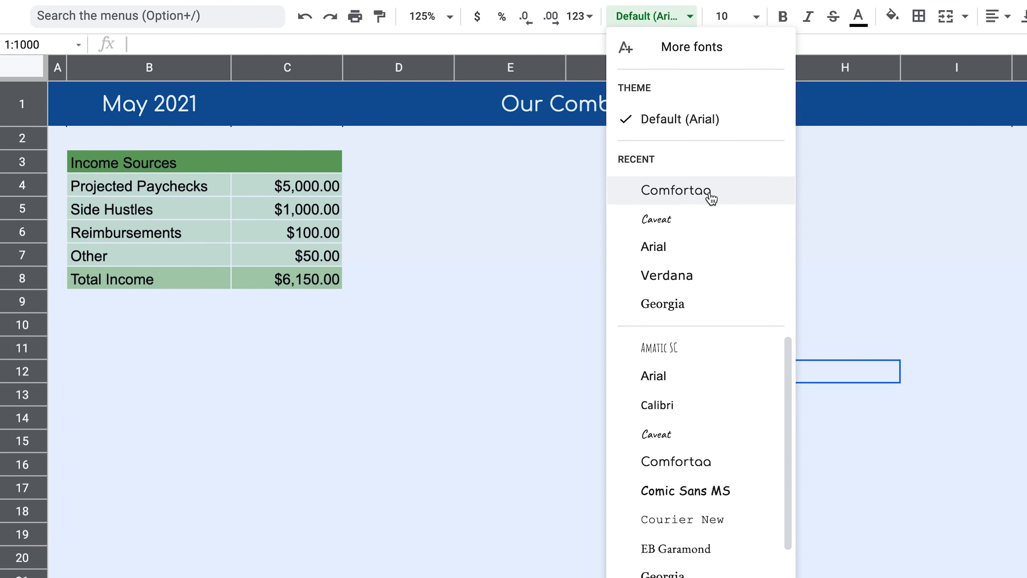
{"action": "left_click", "coordinate": [662, 204]}
{"action": "left_click", "coordinate": [461, 409]}
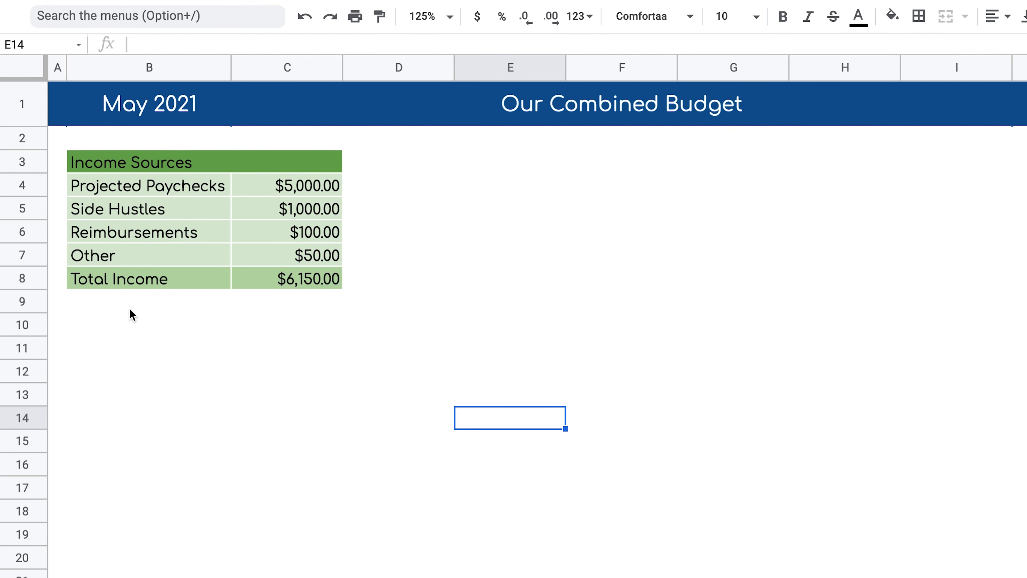
Enter the labels "Available Balance", "Checkout Account", "Income" and "Total Avaialable" in B10:B13.
{"action": "left_click", "coordinate": [118, 323]}
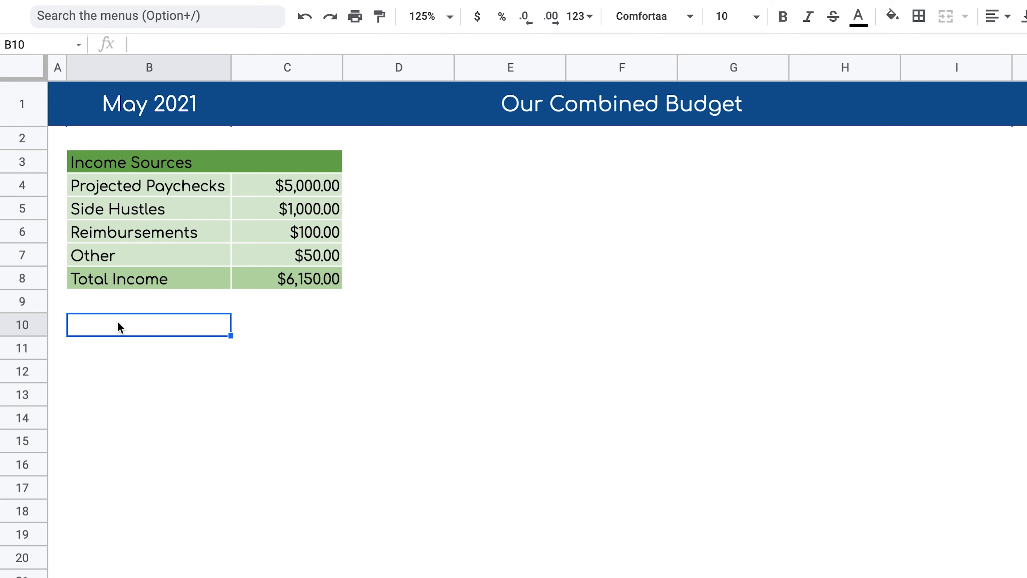
{"action": "type", "text": "Availab"}
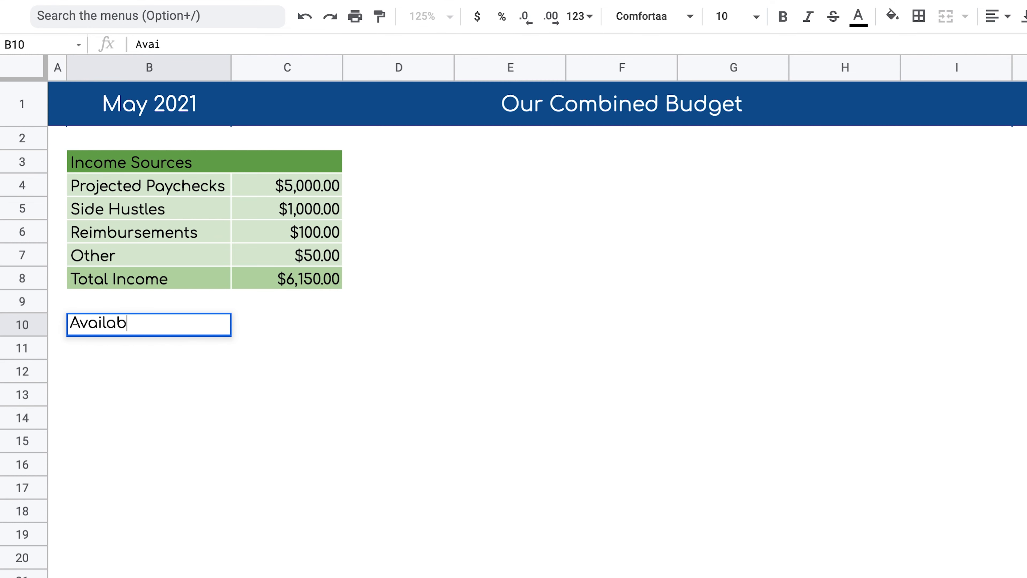
{"action": "type", "text": "le Balance"}
{"action": "key", "text": "Return"}
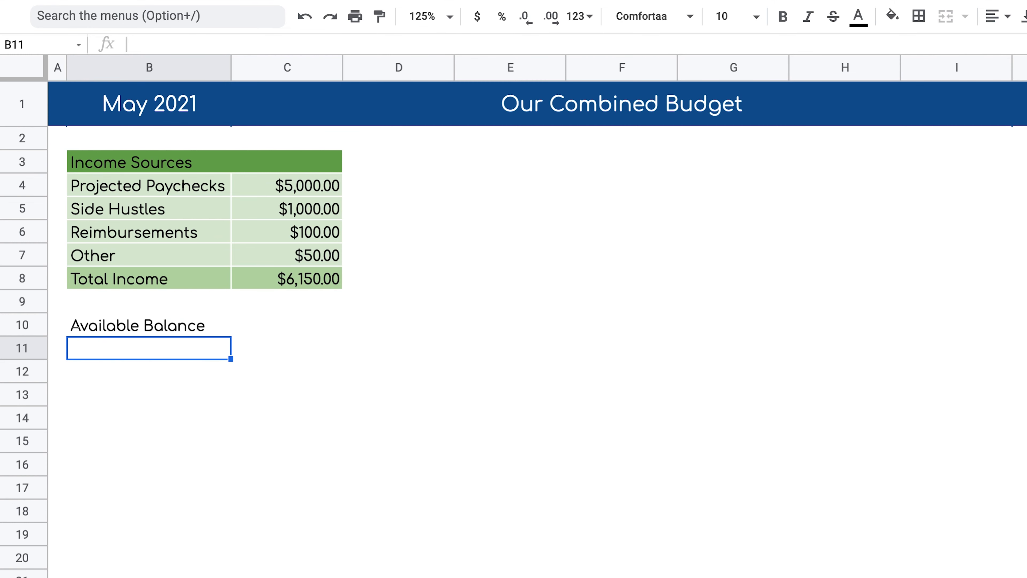
{"action": "type", "text": "Checkout A"}
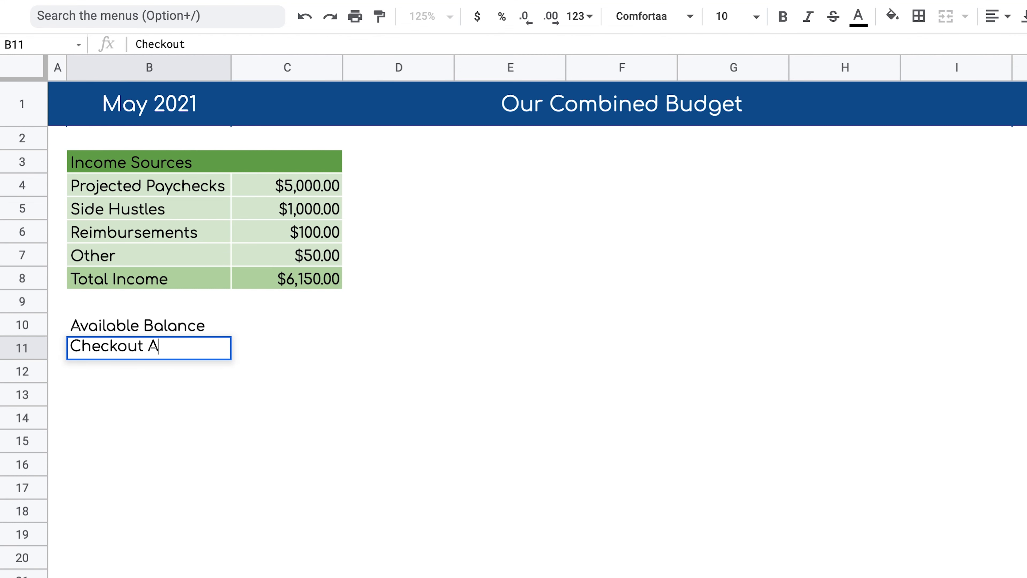
{"action": "type", "text": "ccount"}
{"action": "key", "text": "Return"}
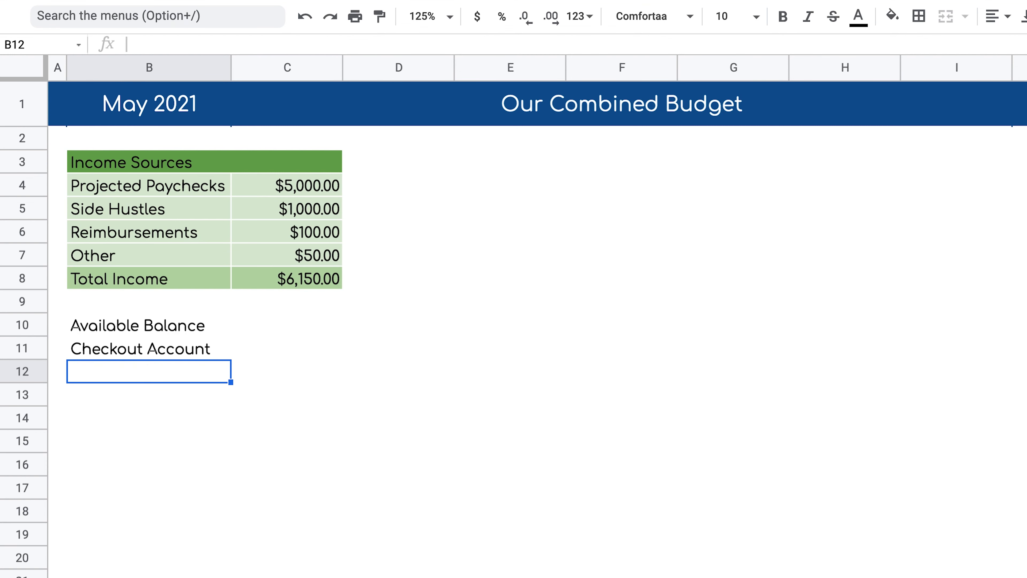
{"action": "type", "text": "Income"}
{"action": "key", "text": "Return"}
{"action": "type", "text": "Total Avaialb"}
{"action": "key", "text": "BackSpace"}
{"action": "key", "text": "BackSpace"}
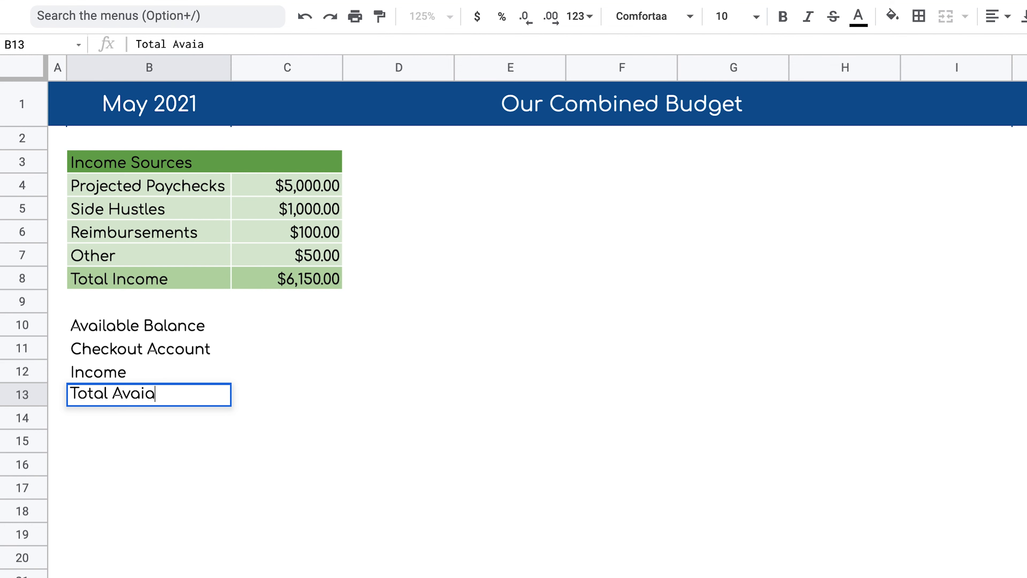
{"action": "type", "text": "lable"}
{"action": "key", "text": "Return"}
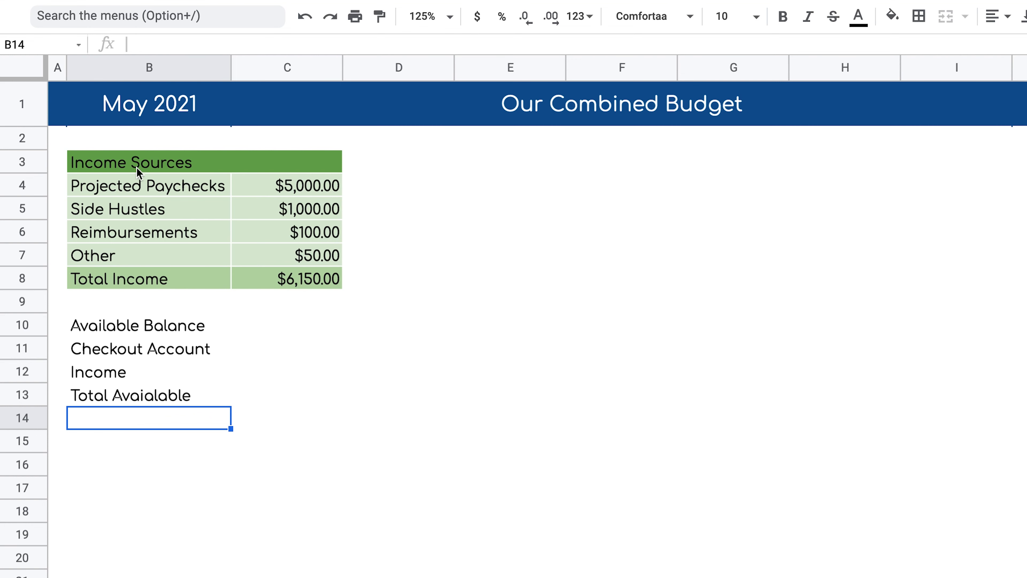
Merge B10:C10 and copy the Income Sources header formatting onto the Available Balance header with Paint format.
{"action": "left_click_drag", "start_coordinate": [161, 325], "coordinate": [279, 325]}
{"action": "left_click", "coordinate": [945, 17]}
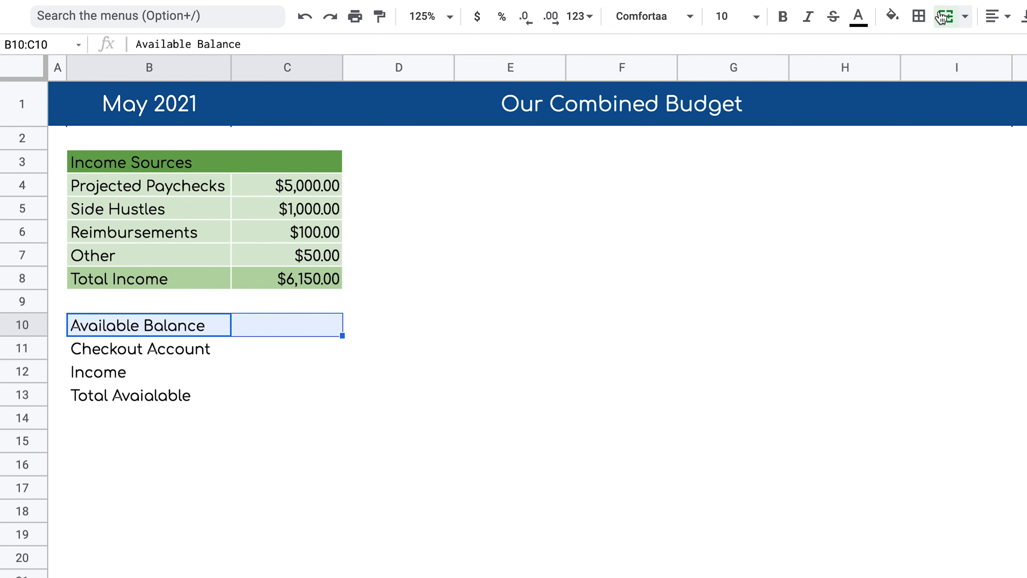
{"action": "left_click", "coordinate": [148, 161]}
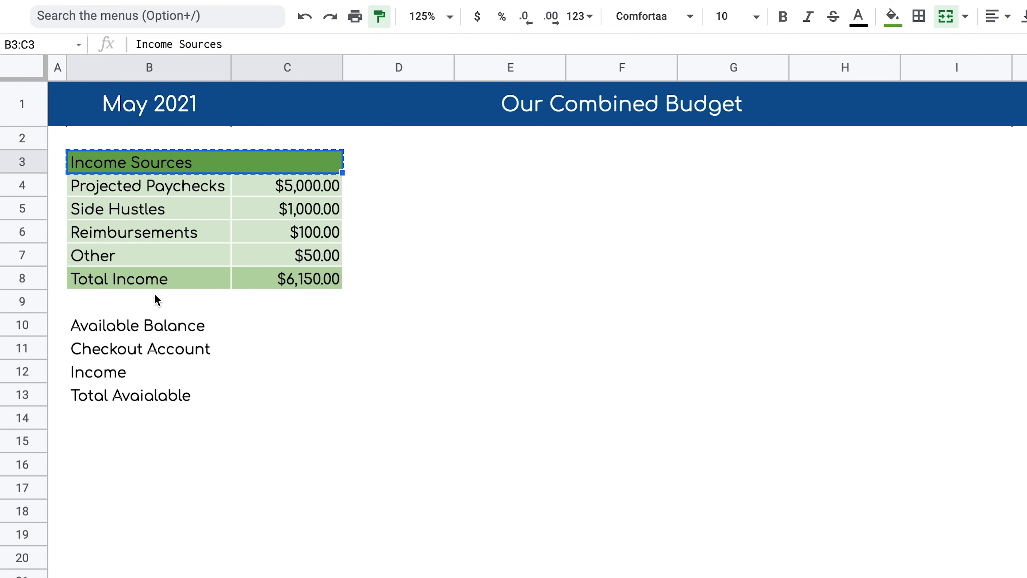
{"action": "left_click", "coordinate": [380, 18]}
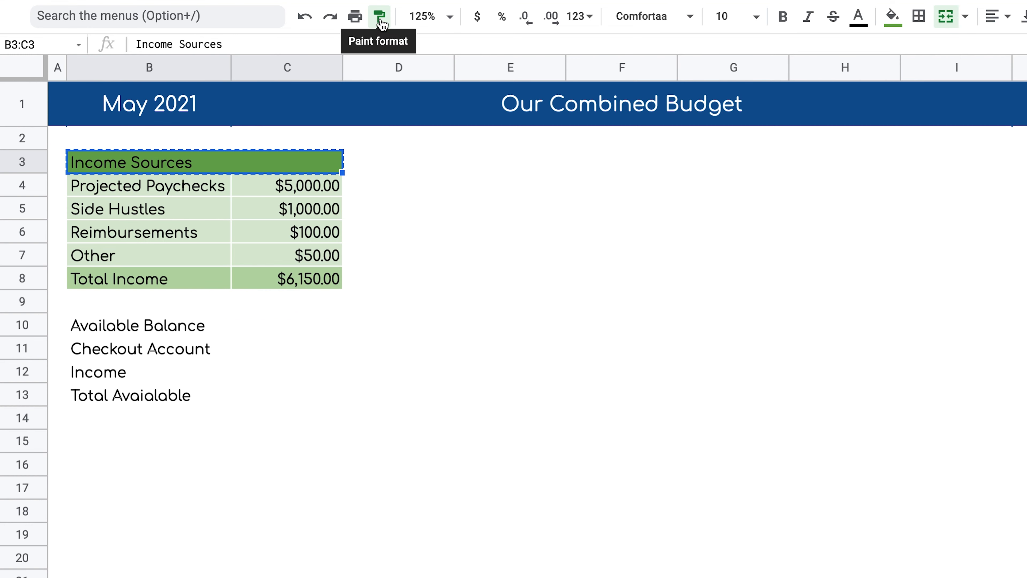
{"action": "left_click", "coordinate": [123, 331]}
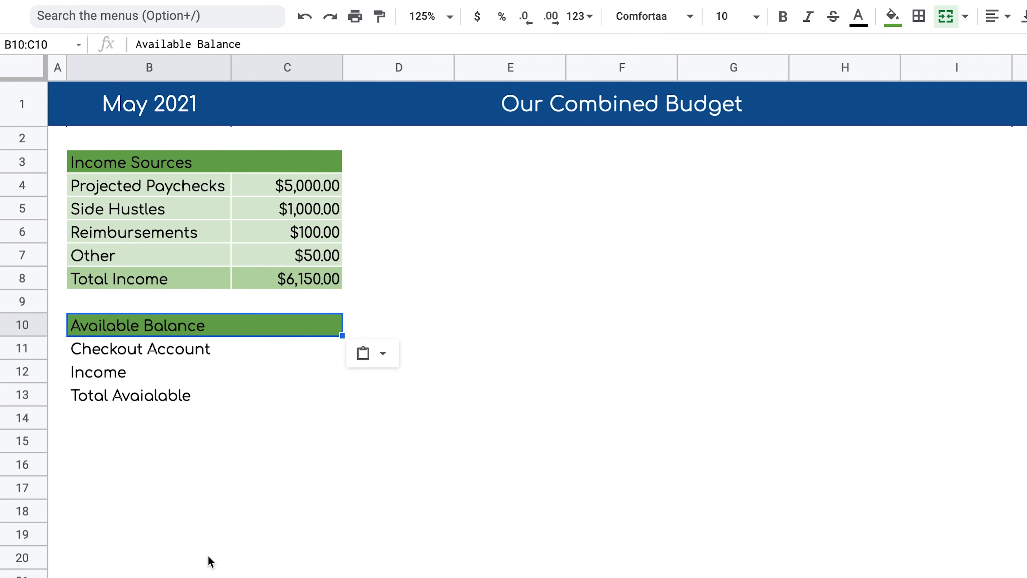
{"action": "left_click", "coordinate": [248, 492]}
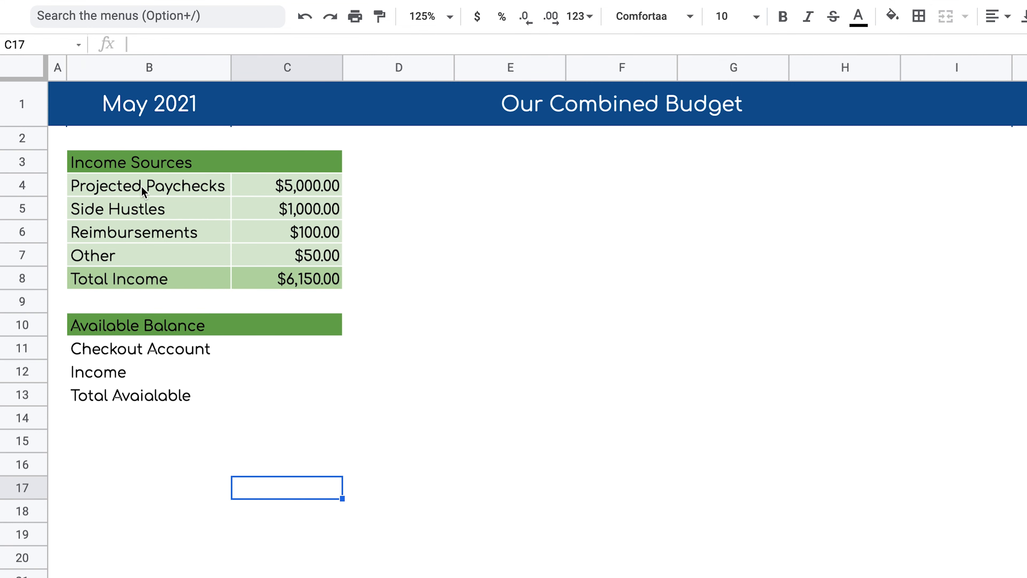
Copy the light green row formatting of B4:C6 onto B11:C13 with Paint format.
{"action": "mouse_move", "coordinate": [140, 184]}
{"action": "left_mouse_down"}
{"action": "mouse_move", "coordinate": [209, 229]}
{"action": "mouse_move", "coordinate": [275, 239]}
{"action": "left_mouse_up"}
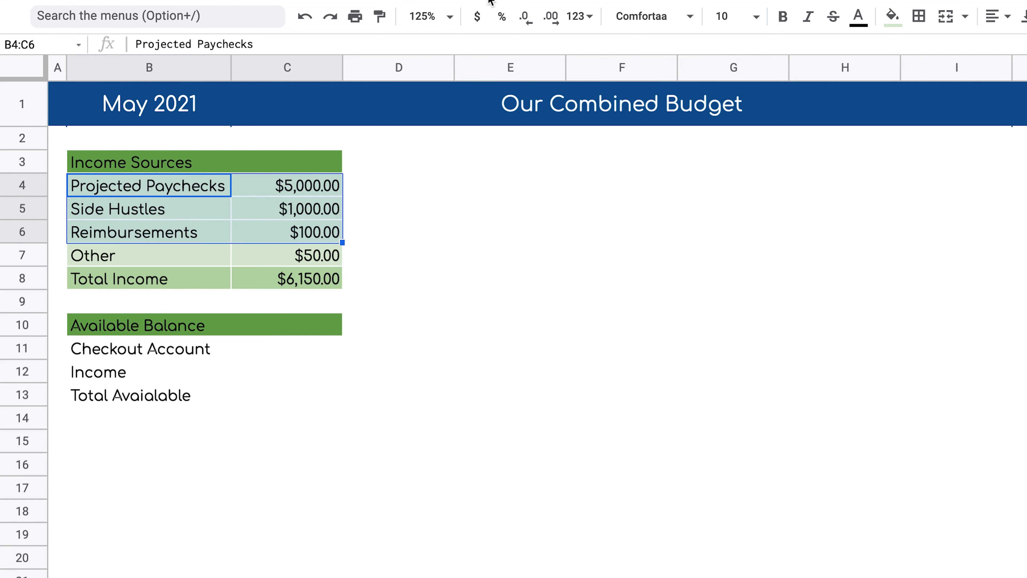
{"action": "left_click", "coordinate": [383, 23]}
{"action": "left_click_drag", "start_coordinate": [105, 344], "coordinate": [279, 397]}
{"action": "left_click", "coordinate": [314, 486]}
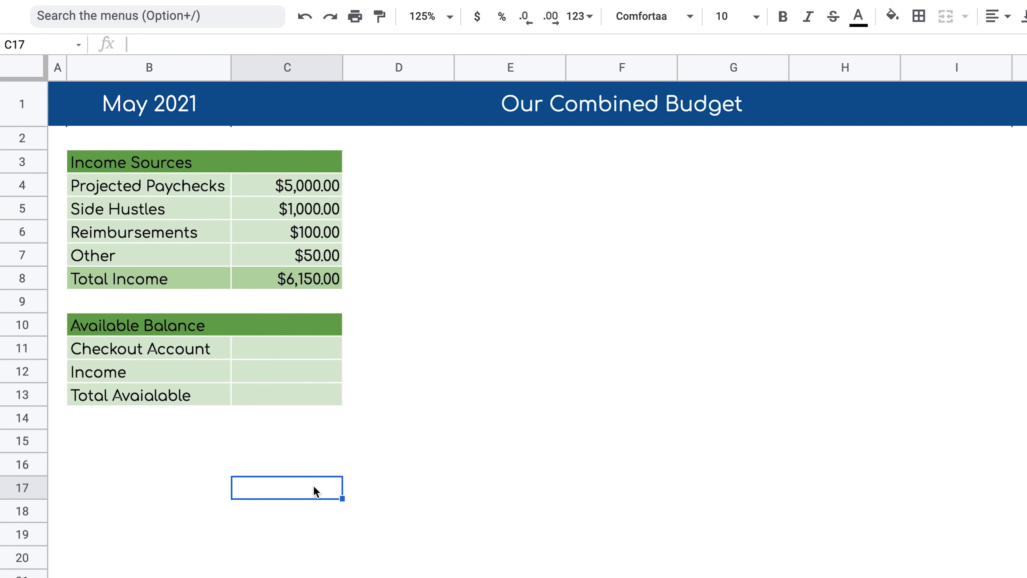
Copy the Total Income row formatting from B8:C8 onto the last Available Balance row, B13:C13.
{"action": "left_click_drag", "start_coordinate": [135, 285], "coordinate": [275, 280]}
{"action": "left_click", "coordinate": [379, 16]}
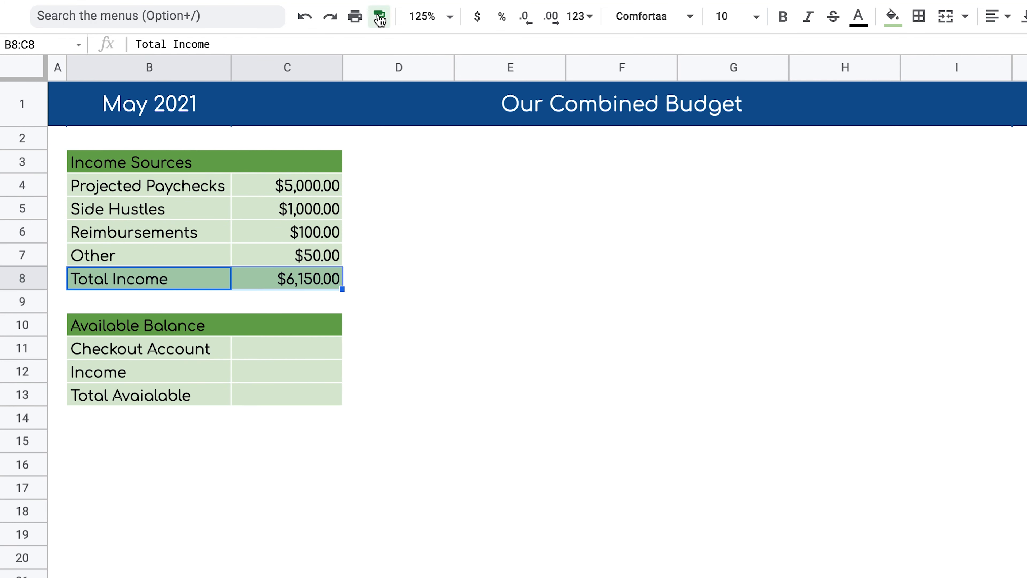
{"action": "left_click_drag", "start_coordinate": [118, 394], "coordinate": [231, 392]}
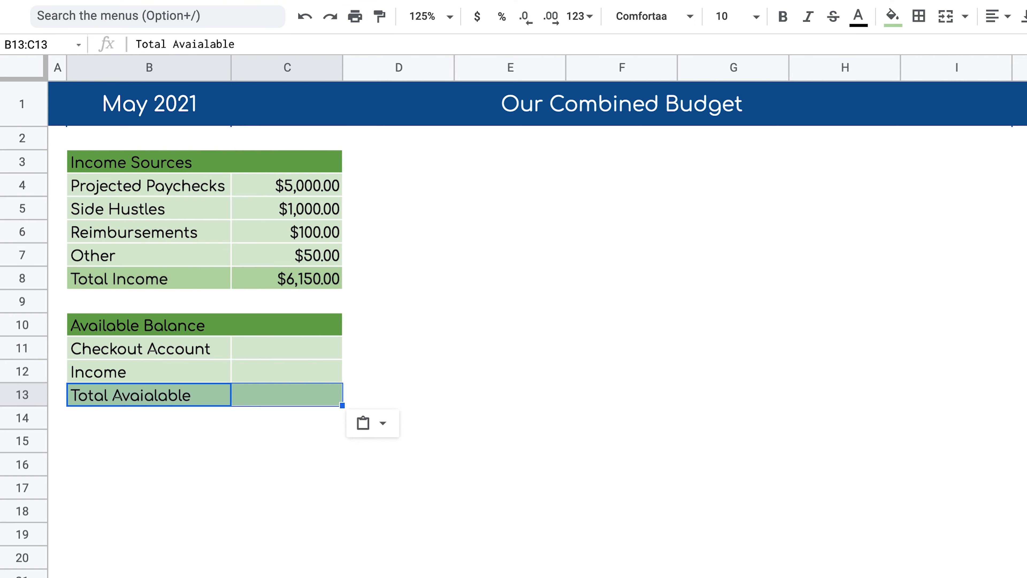
{"action": "left_click", "coordinate": [398, 573]}
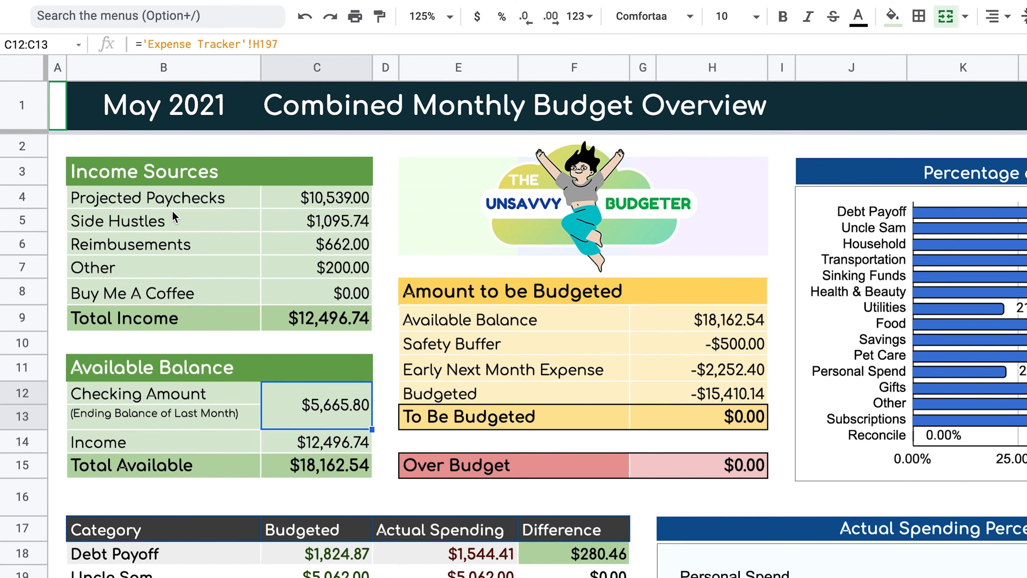
Make the Income Sources and Available Balance headers white, bold and 12 pt.
{"action": "left_click", "coordinate": [120, 177]}
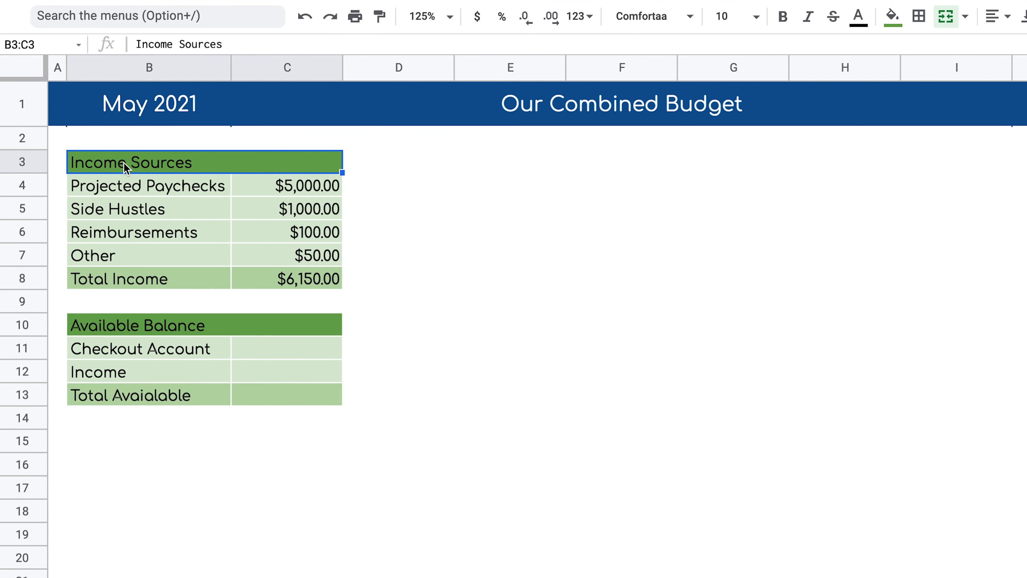
{"action": "left_click", "coordinate": [125, 327]}
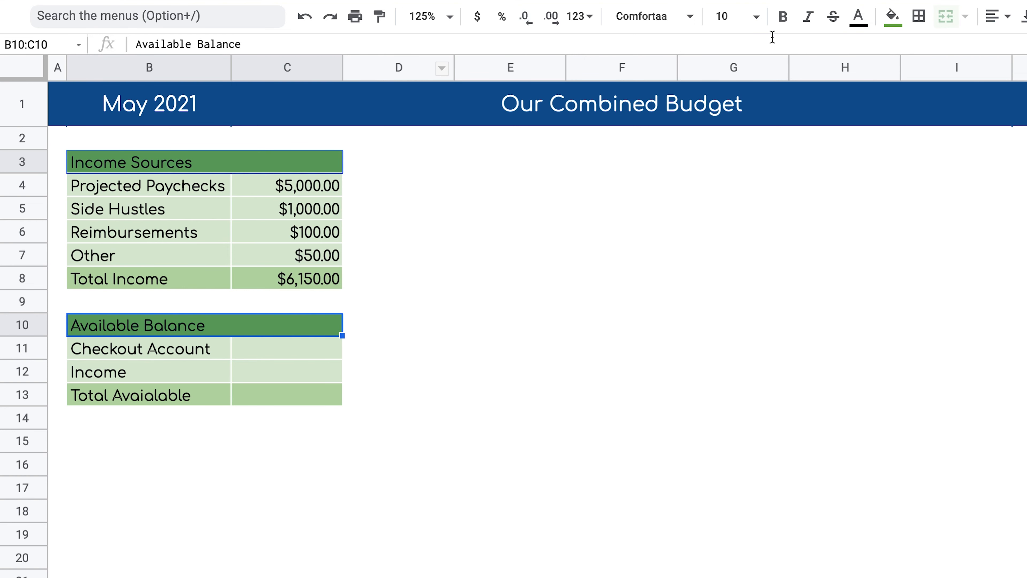
{"action": "left_click", "coordinate": [858, 16]}
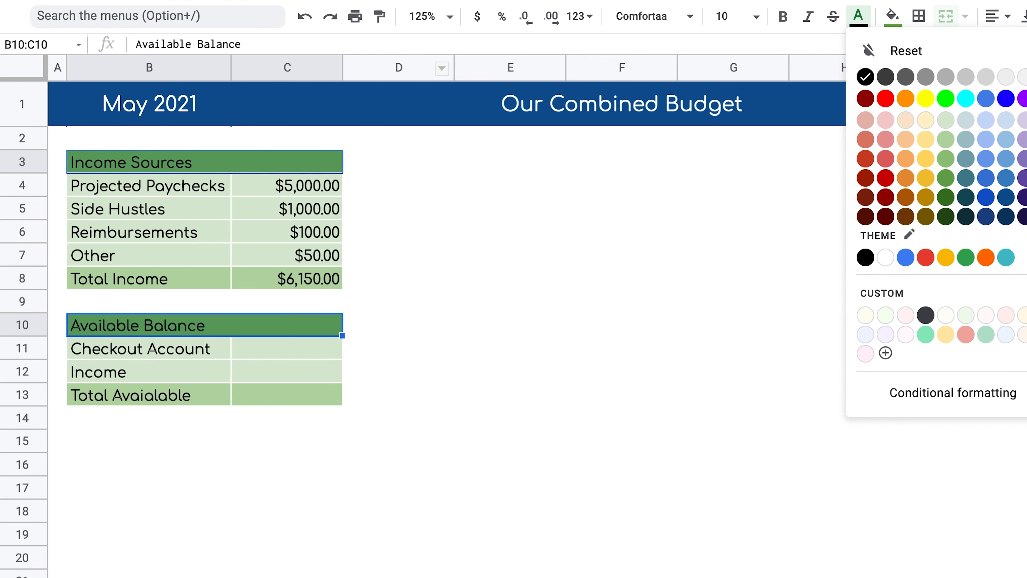
{"action": "left_click", "coordinate": [885, 257]}
{"action": "left_click", "coordinate": [782, 16]}
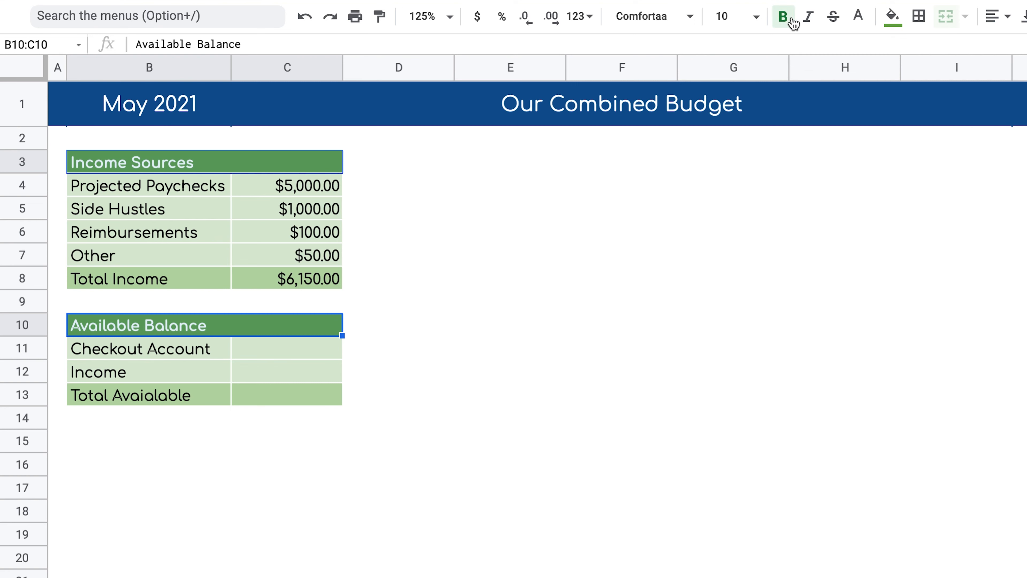
{"action": "left_click", "coordinate": [756, 16]}
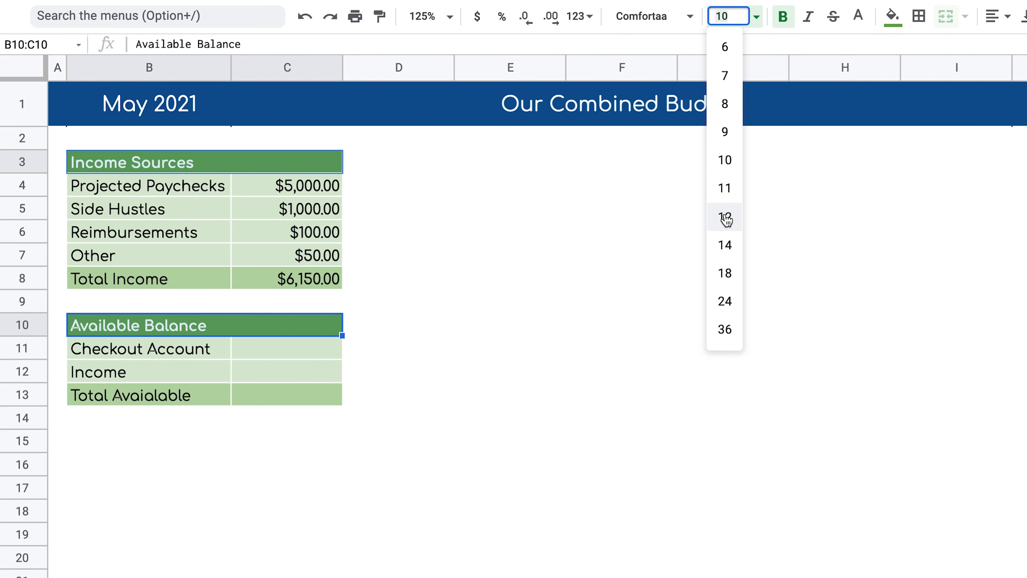
{"action": "left_click", "coordinate": [727, 204]}
{"action": "left_click", "coordinate": [431, 389]}
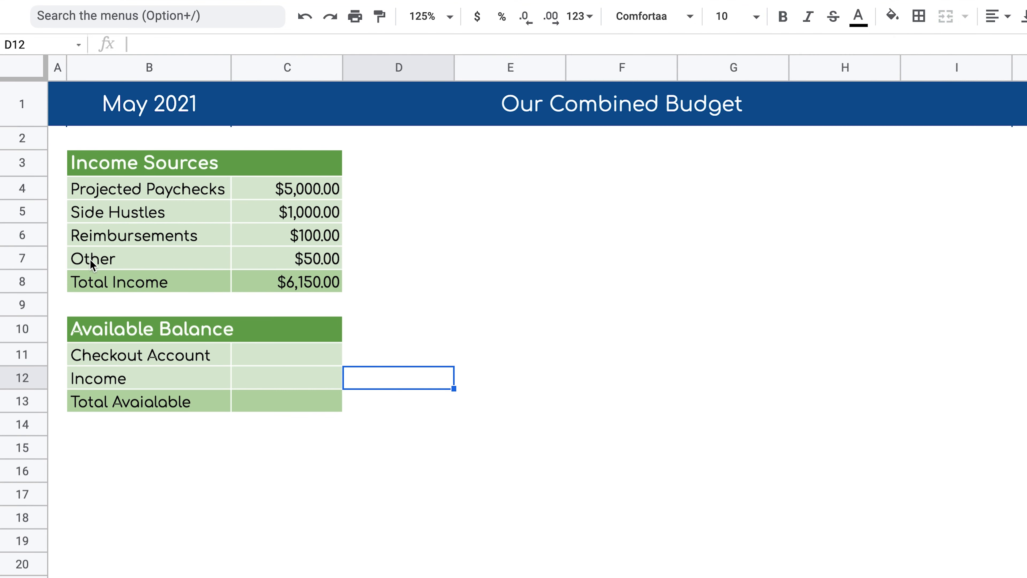
Make the Total Income row (B8:C8) and the Available Balance total row (B13:C13) bold.
{"action": "left_click_drag", "start_coordinate": [193, 281], "coordinate": [300, 286]}
{"action": "key", "text": "super+b"}
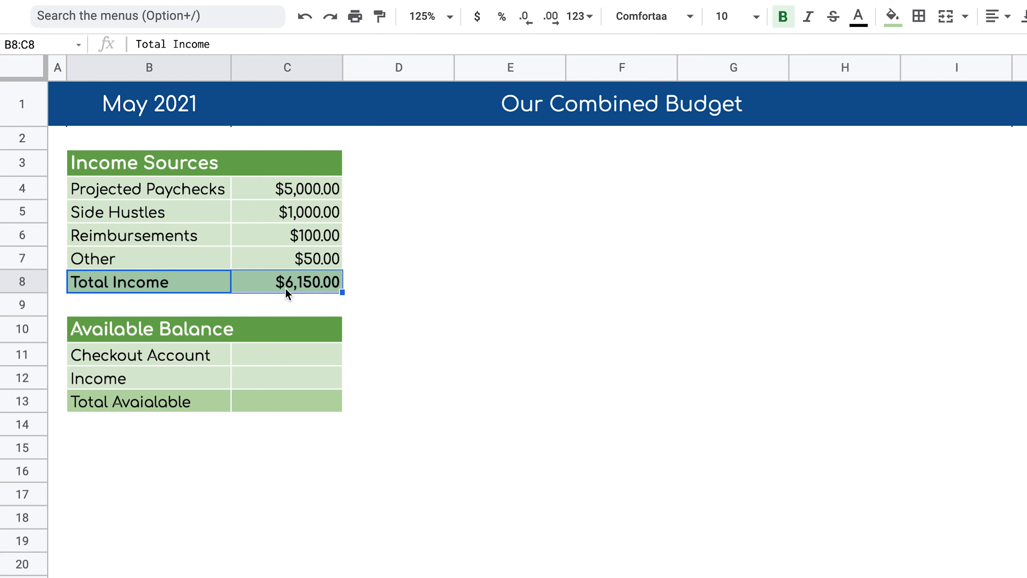
{"action": "left_click_drag", "start_coordinate": [93, 400], "coordinate": [270, 404]}
{"action": "key", "text": "super+b"}
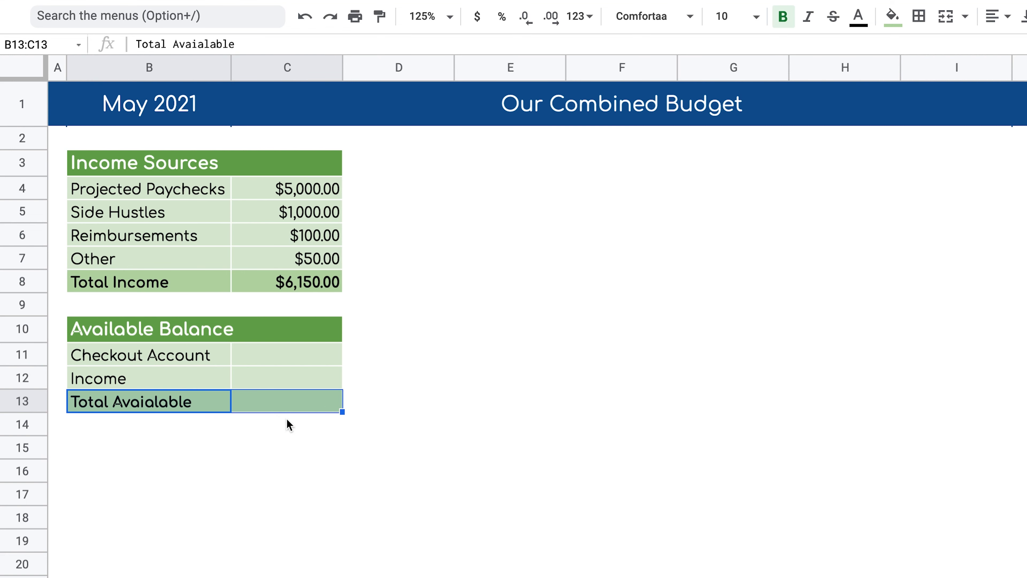
{"action": "left_click", "coordinate": [402, 517]}
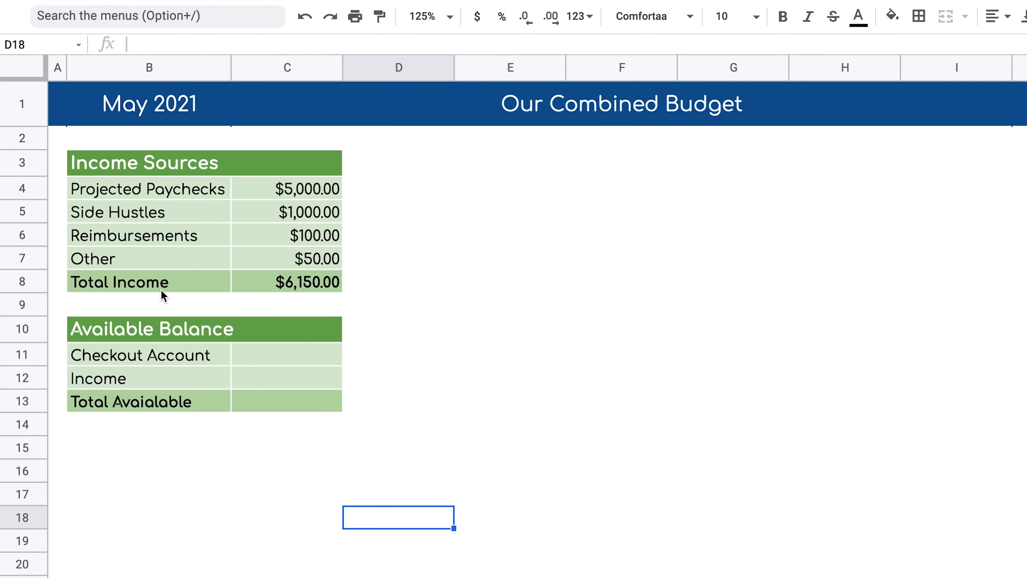
Set the font size of both total rows, B8:C8 and B13:C13, to 11.
{"action": "left_click_drag", "start_coordinate": [162, 283], "coordinate": [257, 281]}
{"action": "left_click_drag", "start_coordinate": [173, 405], "coordinate": [246, 401]}
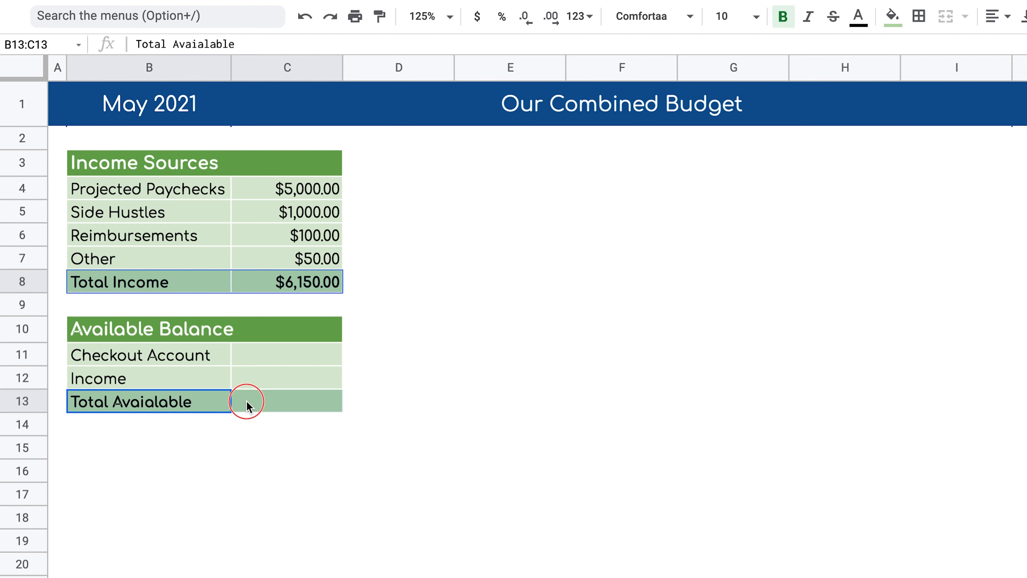
{"action": "left_click", "coordinate": [722, 16]}
{"action": "left_click", "coordinate": [724, 188]}
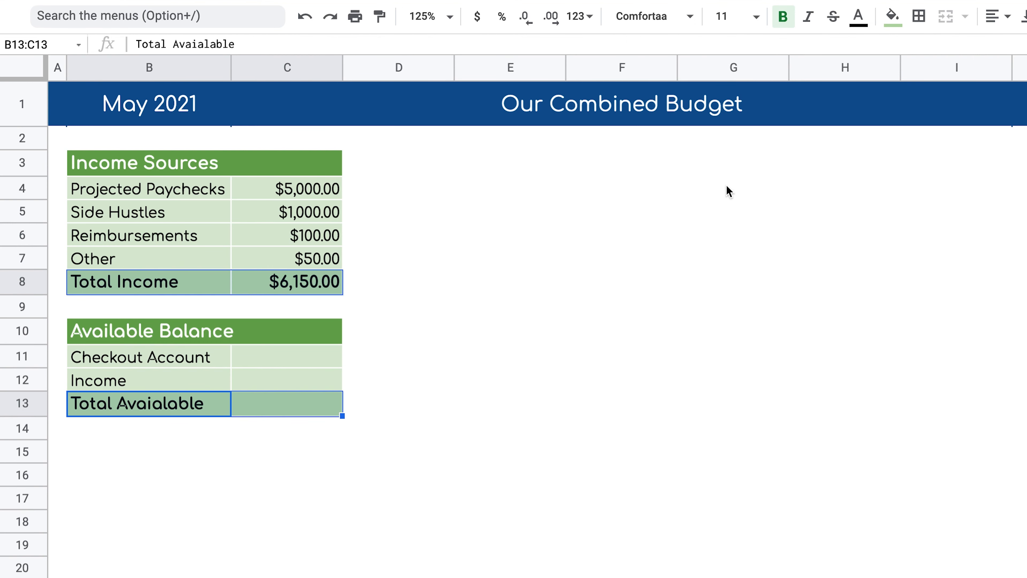
{"action": "left_click", "coordinate": [500, 553]}
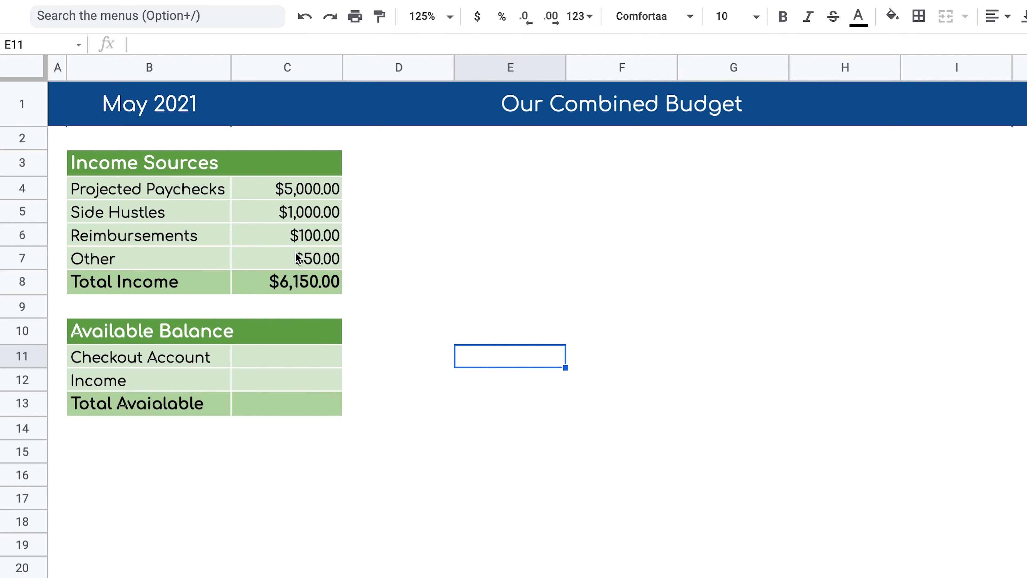
Enter 6150 as a fixed Income amount in C12 of the Available Balance table.
{"action": "left_click", "coordinate": [298, 279]}
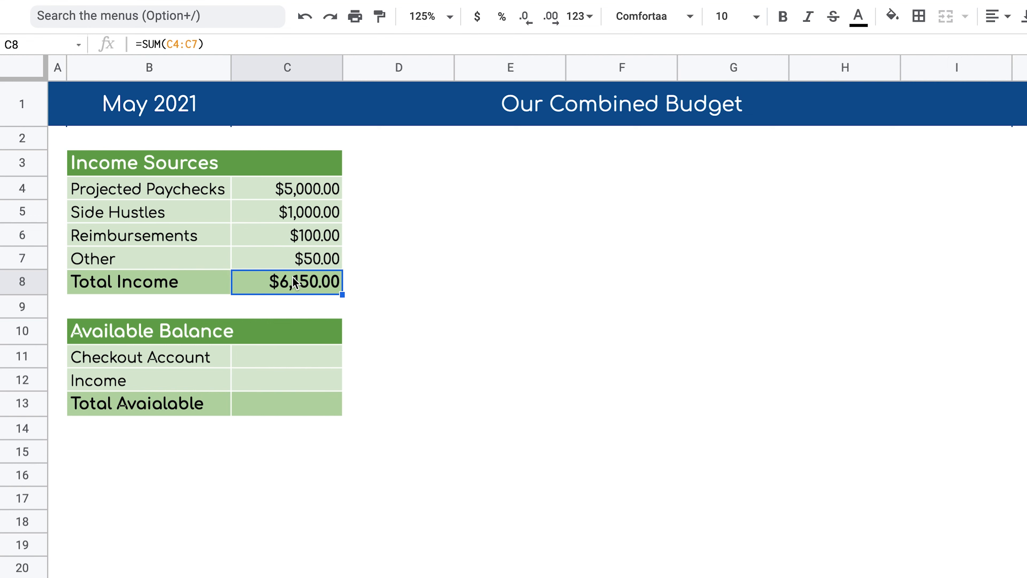
{"action": "left_click", "coordinate": [295, 382]}
{"action": "left_click", "coordinate": [306, 283]}
{"action": "left_click", "coordinate": [301, 384]}
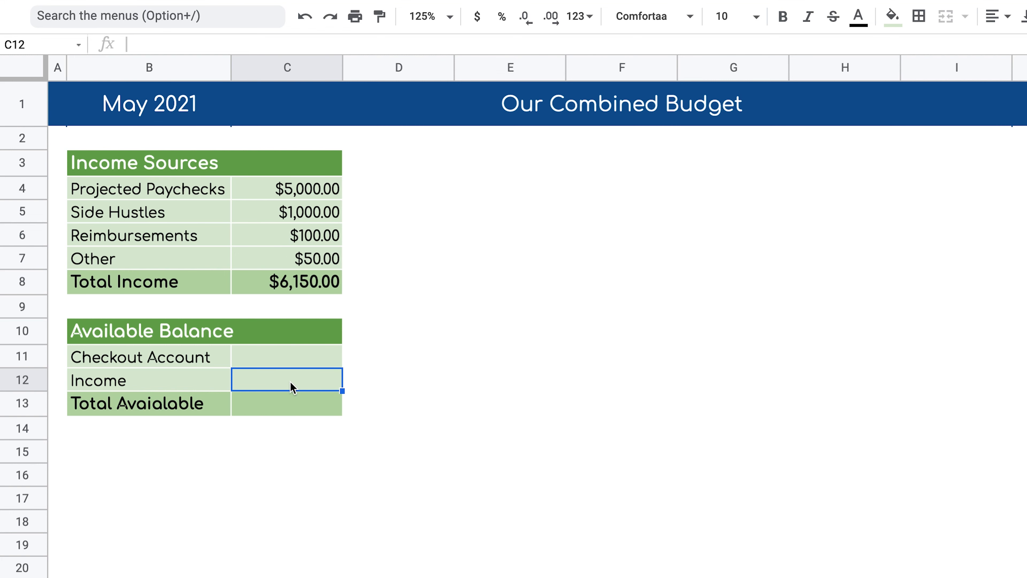
{"action": "type", "text": "6150"}
{"action": "key", "text": "Return"}
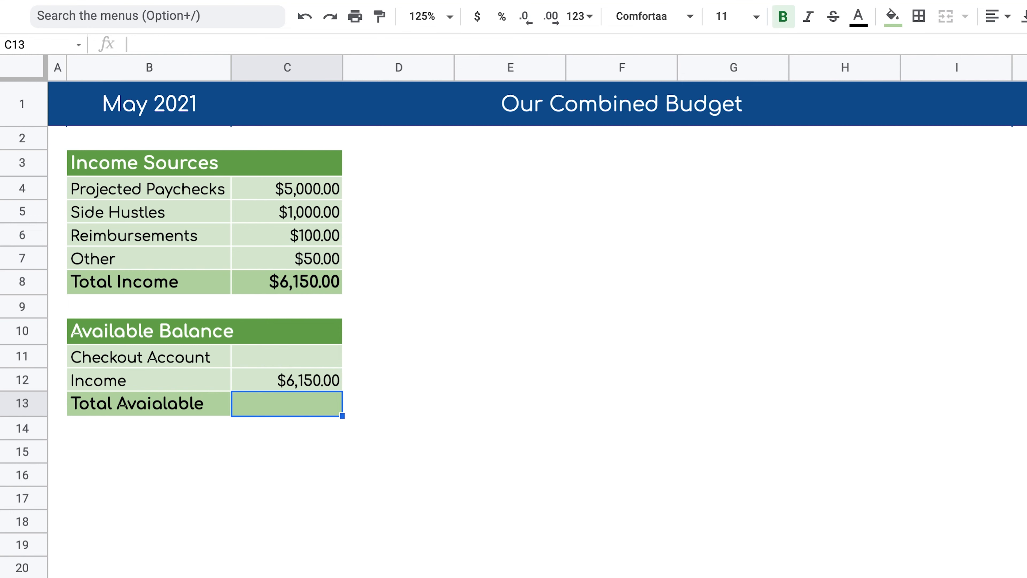
Change the Other income amount in C7 to 100.
{"action": "double_click", "coordinate": [328, 258]}
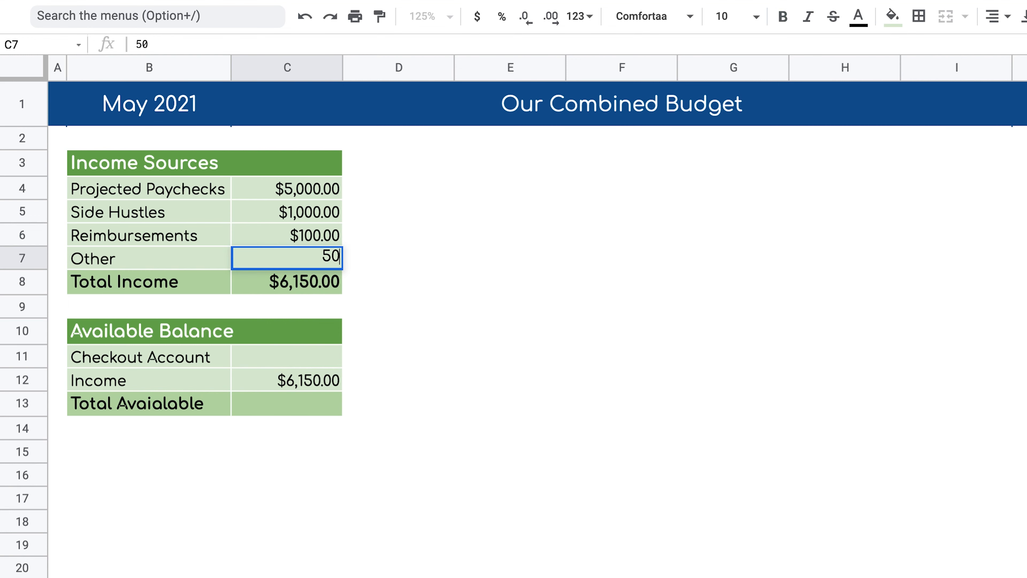
{"action": "type", "text": "100"}
{"action": "key", "text": "BackSpace"}
{"action": "key", "text": "BackSpace"}
{"action": "key", "text": "BackSpace"}
{"action": "key", "text": "BackSpace"}
{"action": "key", "text": "BackSpace"}
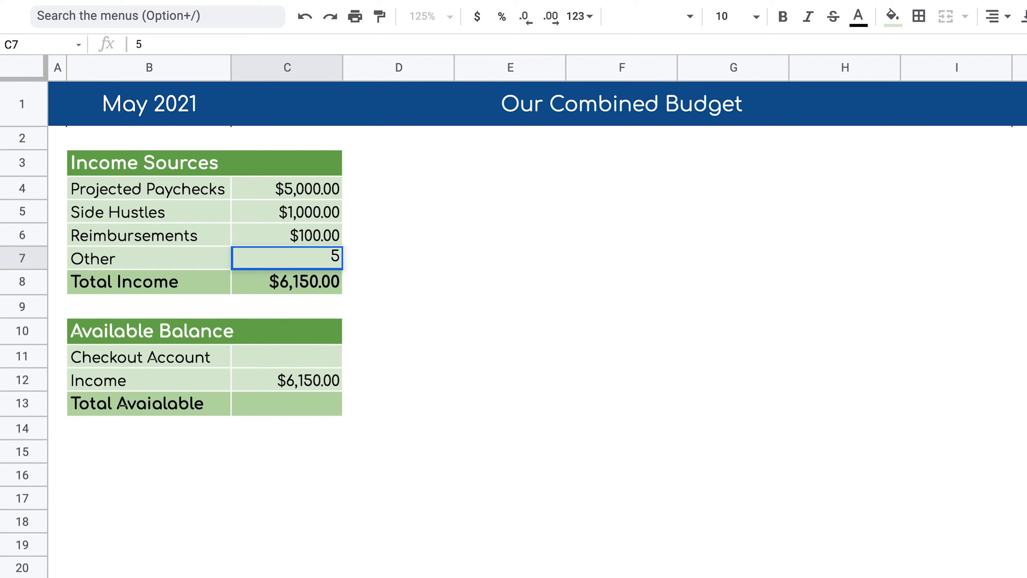
{"action": "type", "text": "100"}
{"action": "key", "text": "Return"}
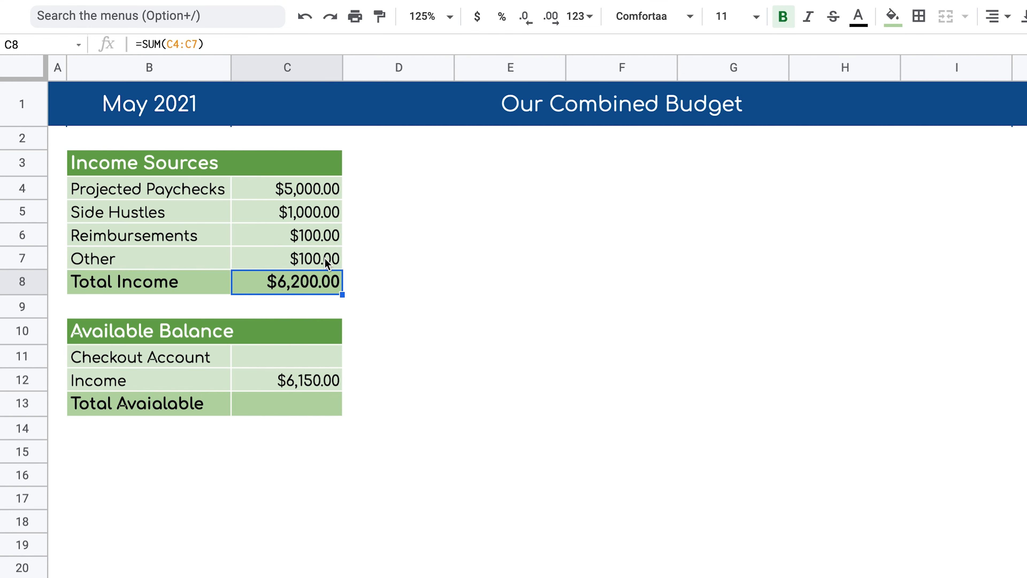
Replace the Income amount in C12 with the formula =C8 so it follows Total Income.
{"action": "left_click", "coordinate": [281, 381]}
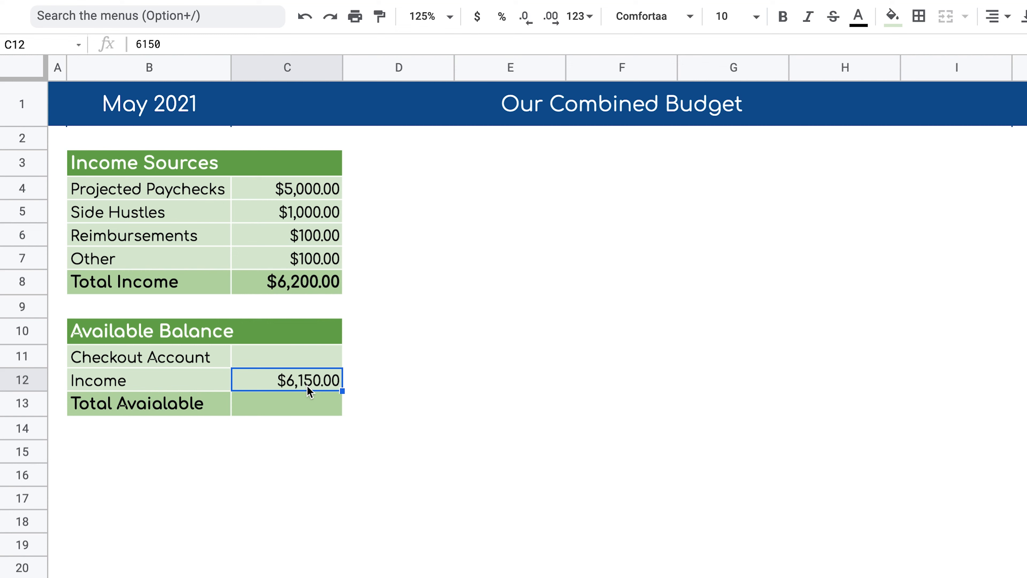
{"action": "type", "text": "="}
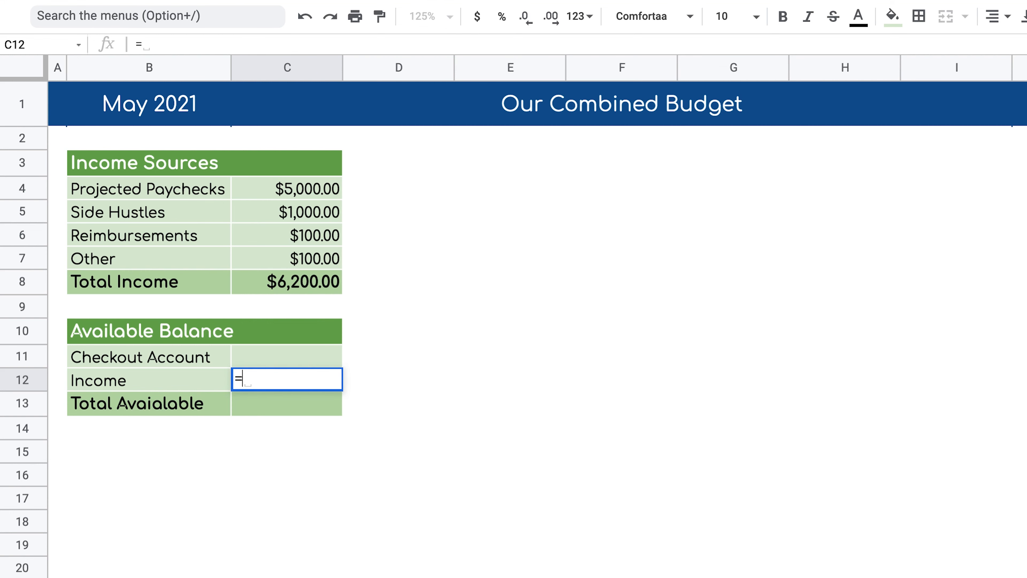
{"action": "left_click", "coordinate": [296, 283]}
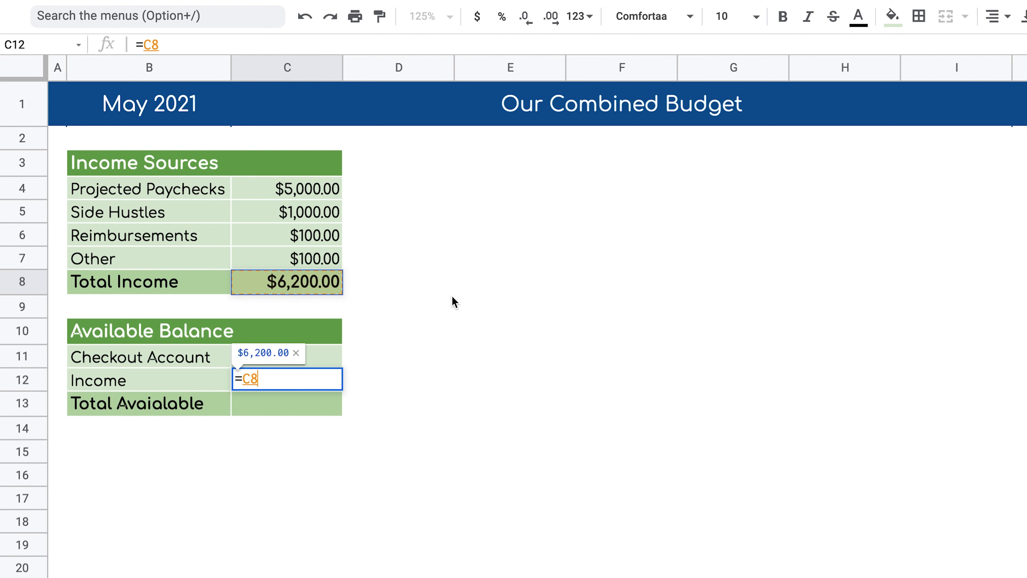
{"action": "key", "text": "Return"}
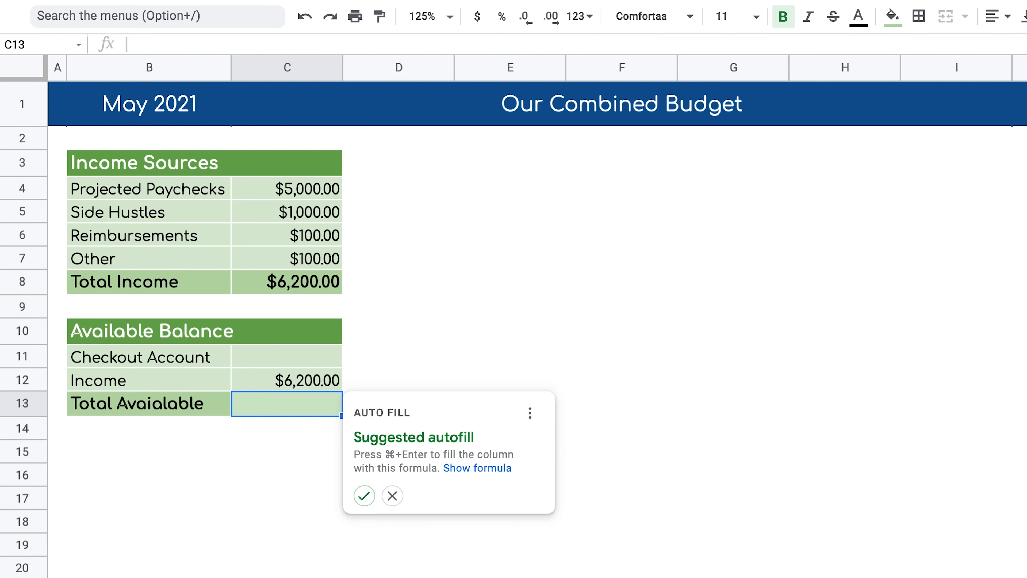
Change the Reimbursements amount in C6 to 300 and check Total Income and the linked Income cell.
{"action": "left_click", "coordinate": [310, 242]}
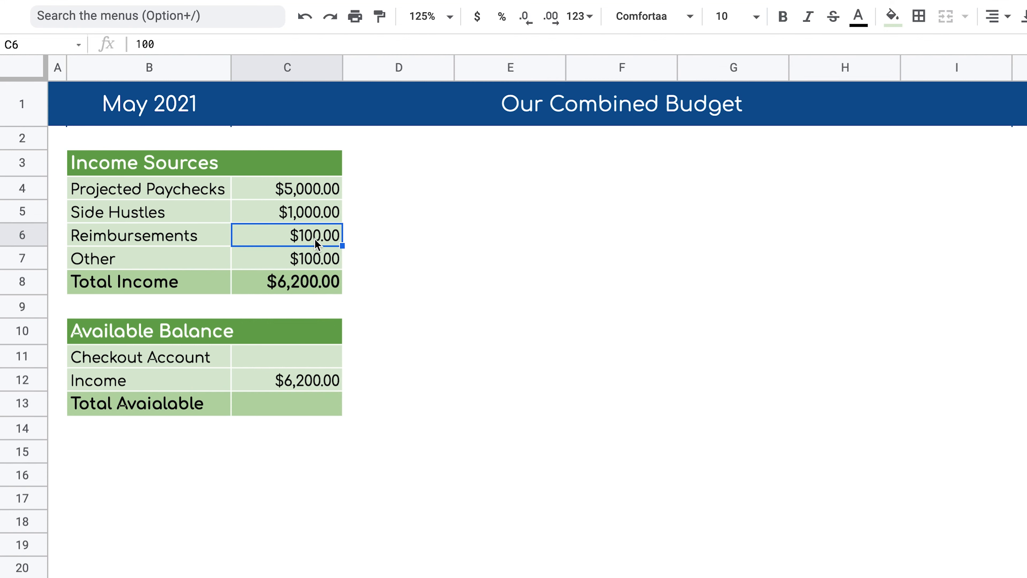
{"action": "key", "text": "Return"}
{"action": "key", "text": "BackSpace"}
{"action": "key", "text": "BackSpace"}
{"action": "key", "text": "BackSpace"}
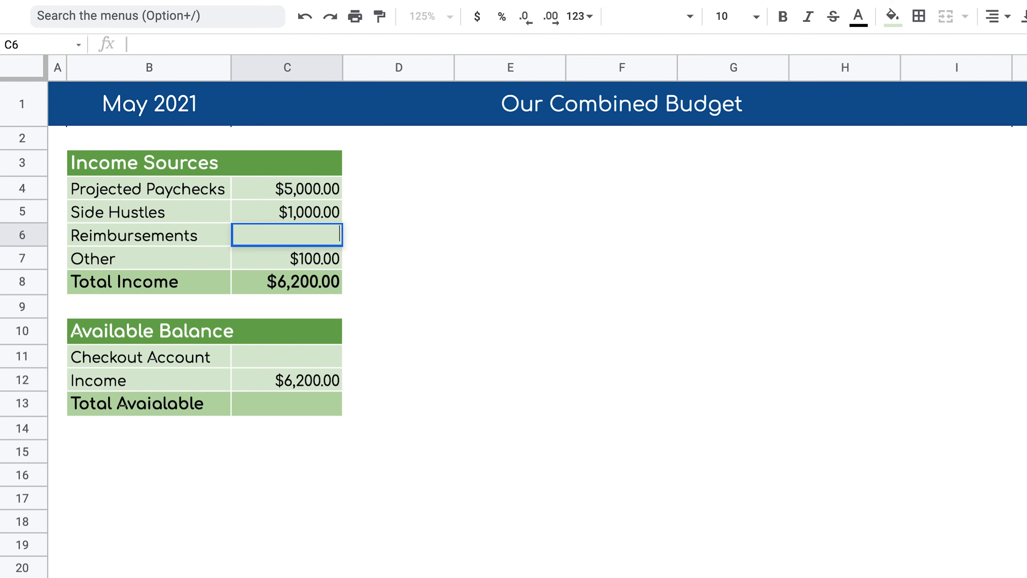
{"action": "type", "text": "300"}
{"action": "key", "text": "Return"}
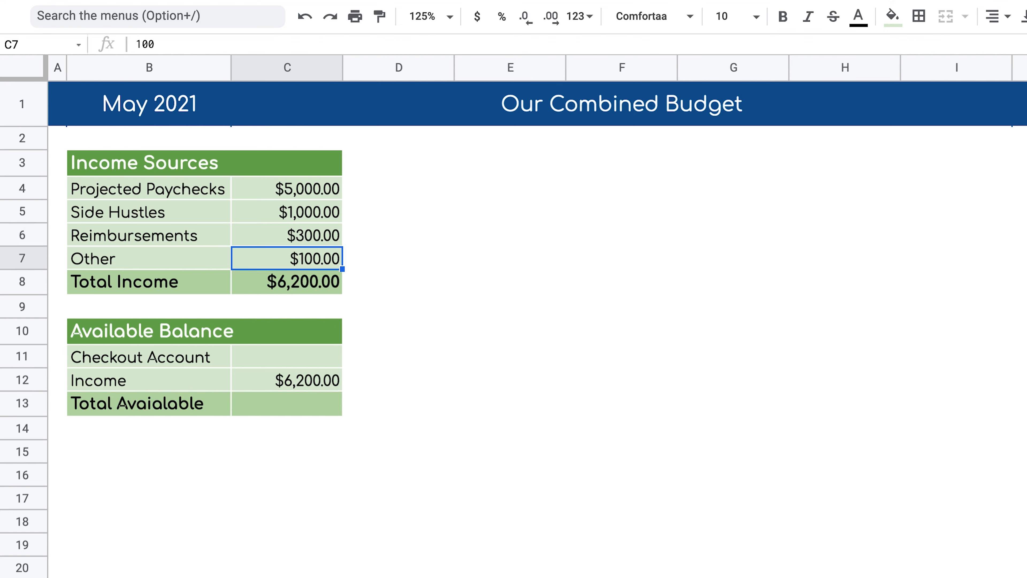
{"action": "left_click", "coordinate": [293, 285]}
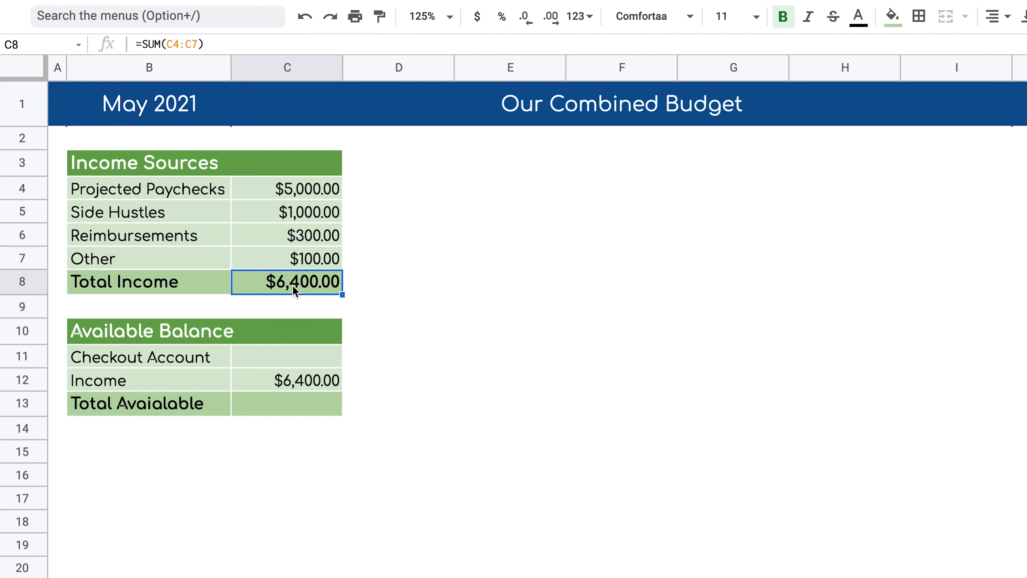
{"action": "left_click", "coordinate": [304, 380]}
Enter 2000 as the Checkout Account balance in C11.
{"action": "left_click", "coordinate": [313, 354]}
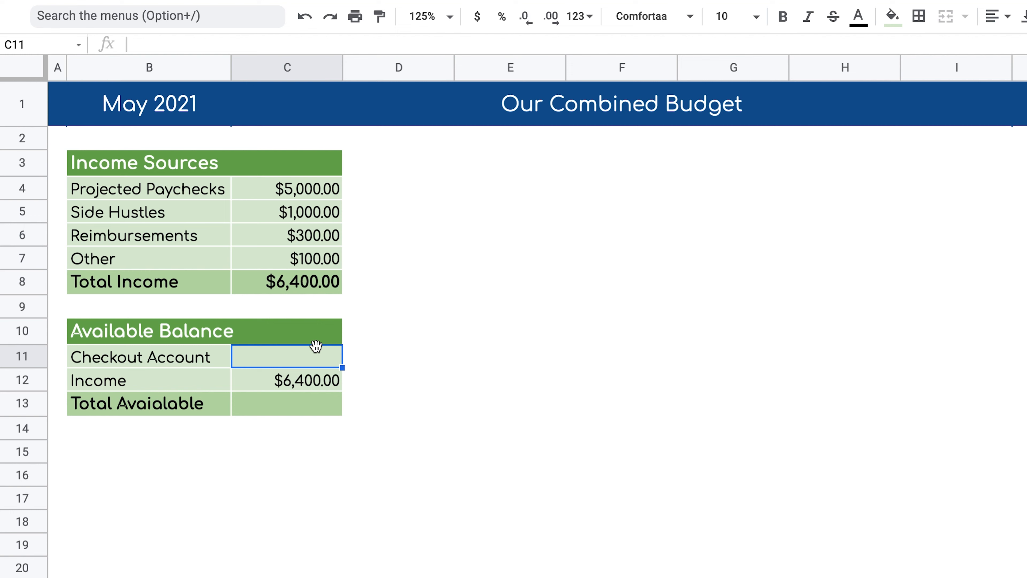
{"action": "type", "text": "2000"}
{"action": "key", "text": "Return"}
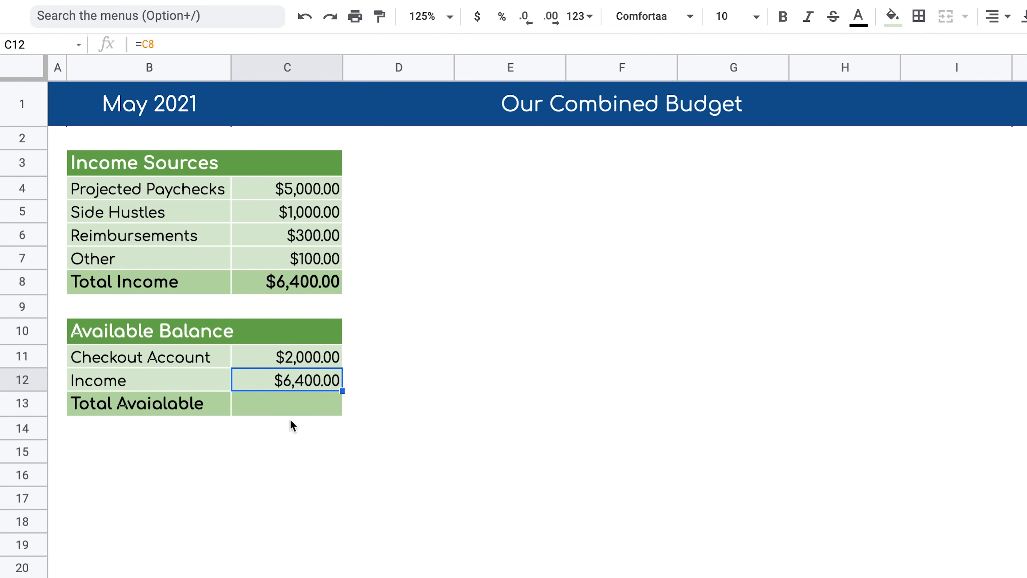
Total the Available Balance amounts in C13 with the suggested formula =SUM(C11:C12).
{"action": "left_click", "coordinate": [302, 411]}
{"action": "type", "text": "=SUM"}
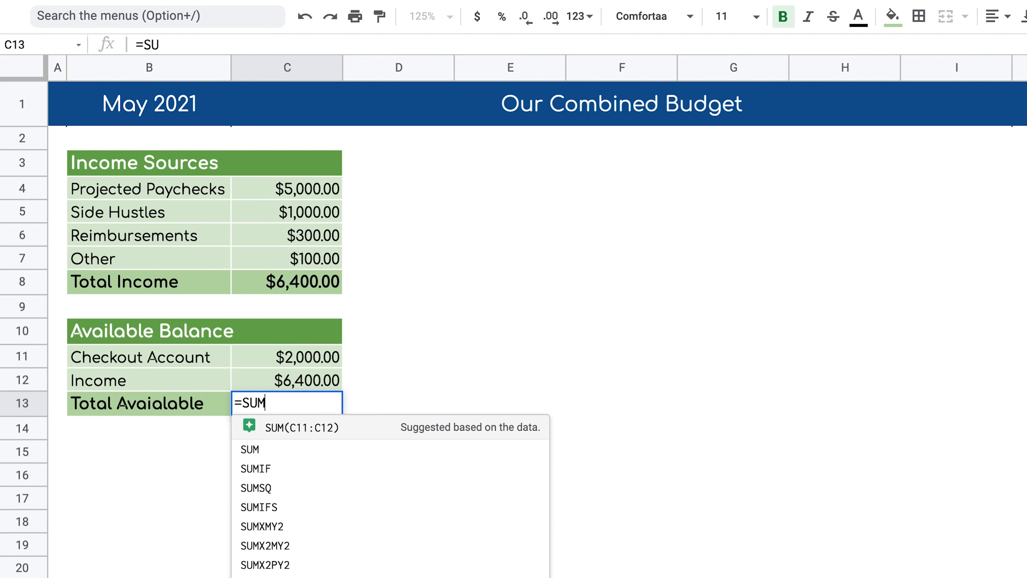
{"action": "key", "text": "Tab"}
{"action": "key", "text": "Return"}
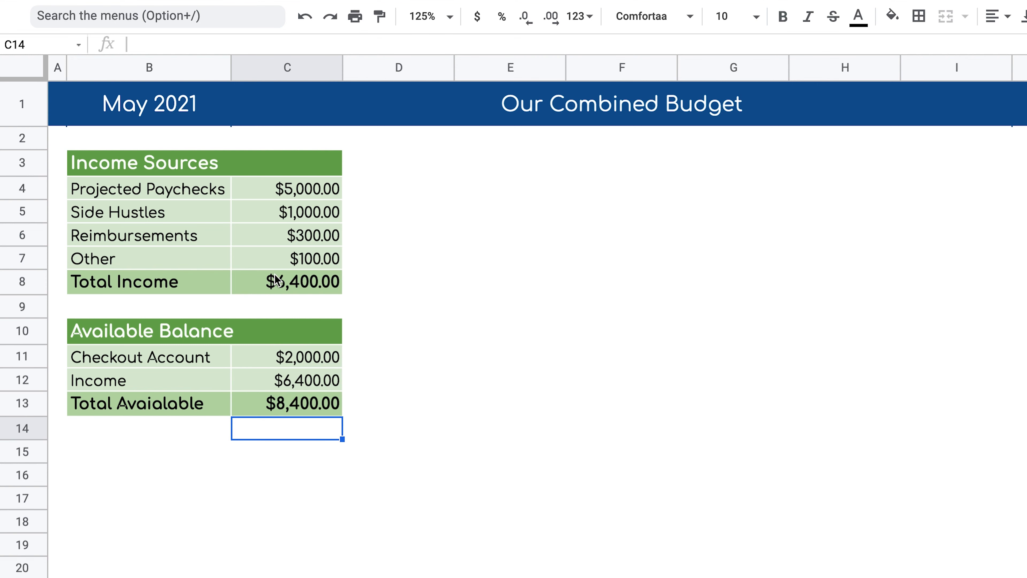
{"action": "left_click", "coordinate": [442, 415]}
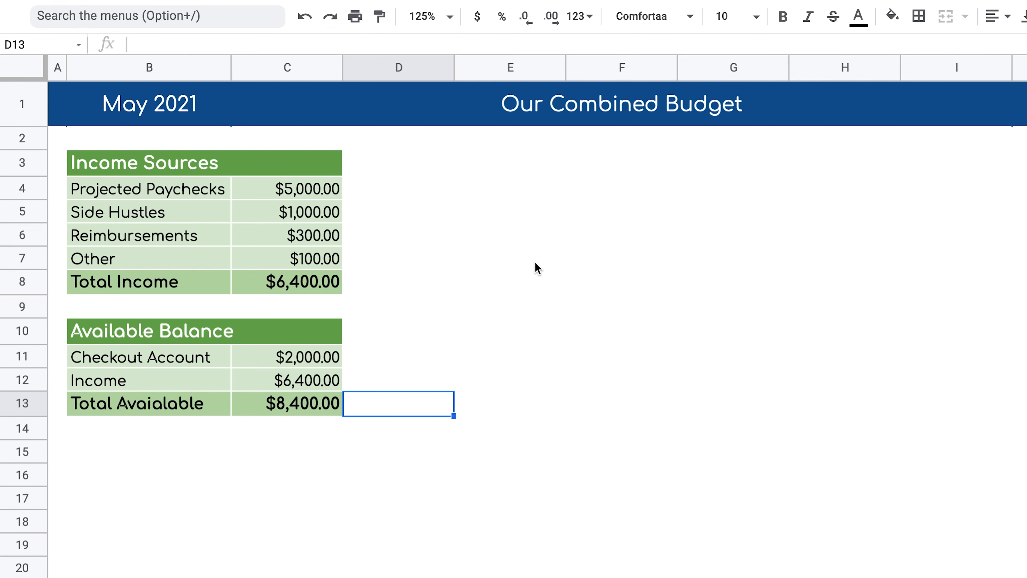
Paste the Amount to be Budgeted and Over Budget table into E6:H13 and clear the leftover formatting in E3:H5.
{"action": "left_click", "coordinate": [718, 554]}
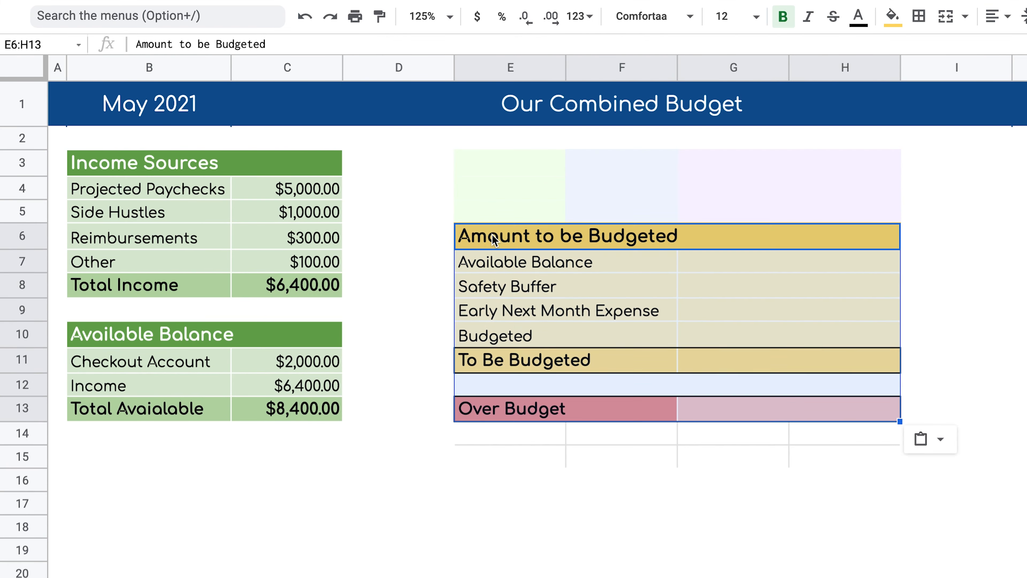
{"action": "left_click_drag", "start_coordinate": [510, 162], "coordinate": [890, 238]}
{"action": "key", "text": "super+backslash"}
Clear the stray border lines below the table in E14:I17 and apply black borders to all Over Budget cells in E13:H13.
{"action": "left_click_drag", "start_coordinate": [511, 432], "coordinate": [956, 502]}
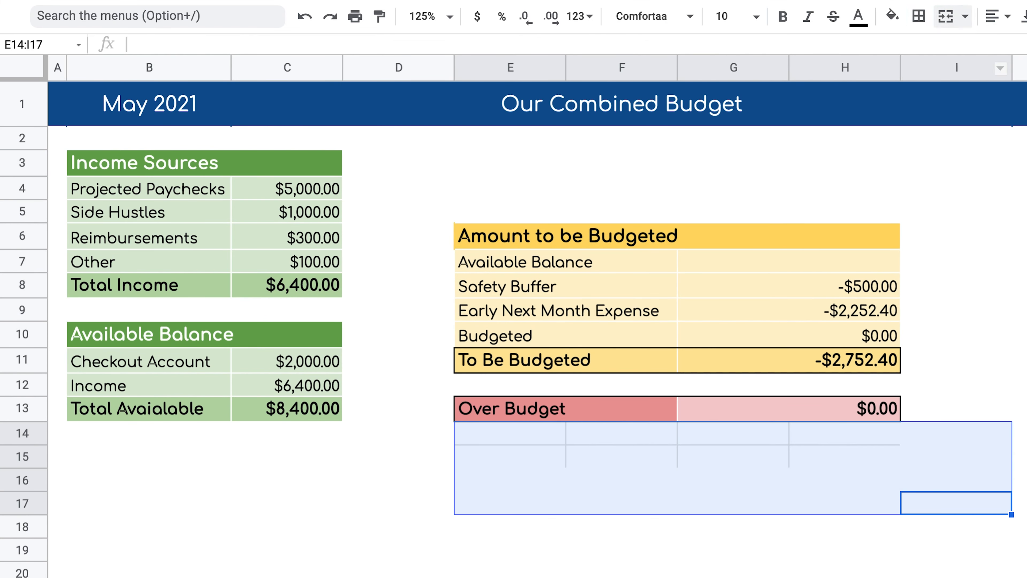
{"action": "left_click", "coordinate": [919, 16]}
{"action": "left_click", "coordinate": [926, 50]}
{"action": "left_click", "coordinate": [1020, 385]}
{"action": "left_click", "coordinate": [956, 408]}
{"action": "left_click_drag", "start_coordinate": [601, 414], "coordinate": [792, 409]}
{"action": "left_click", "coordinate": [918, 17]}
{"action": "left_click", "coordinate": [926, 50]}
Set the Available Balance amount in G7:H7 of the Amount to be Budgeted table to =C13.
{"action": "left_click", "coordinate": [788, 262]}
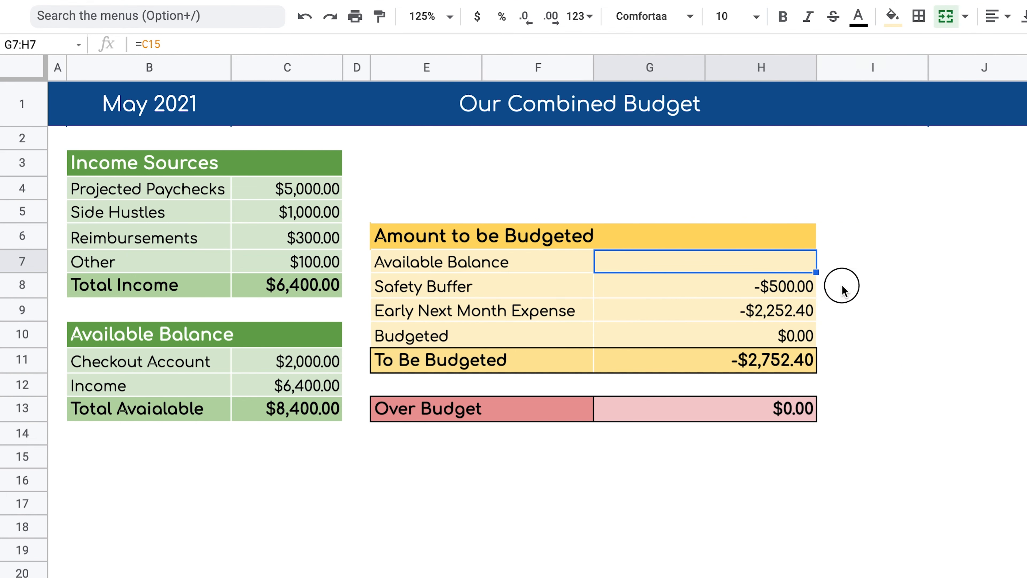
{"action": "left_click", "coordinate": [842, 290]}
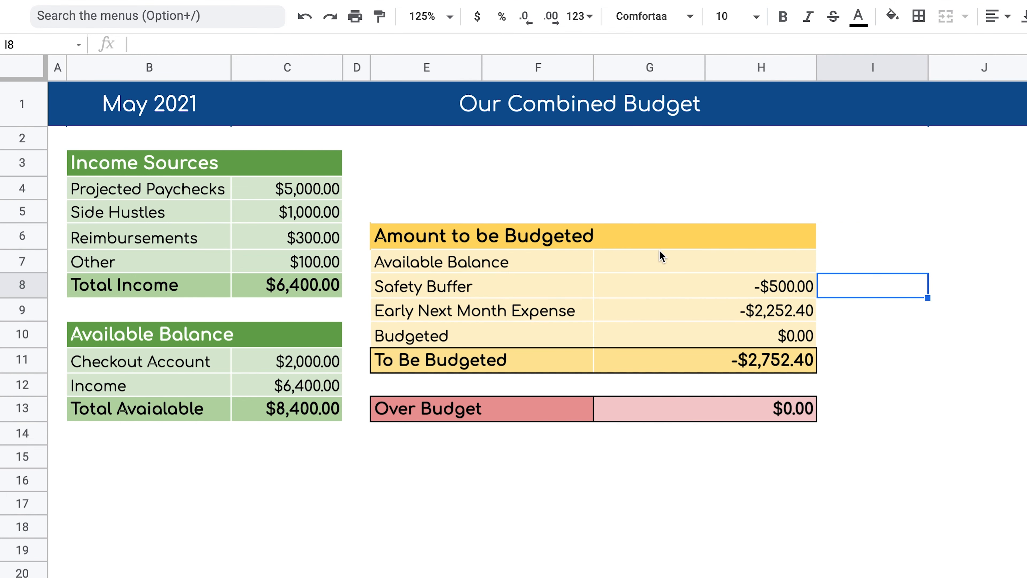
{"action": "left_click", "coordinate": [422, 259]}
{"action": "left_click", "coordinate": [766, 269]}
{"action": "type", "text": "="}
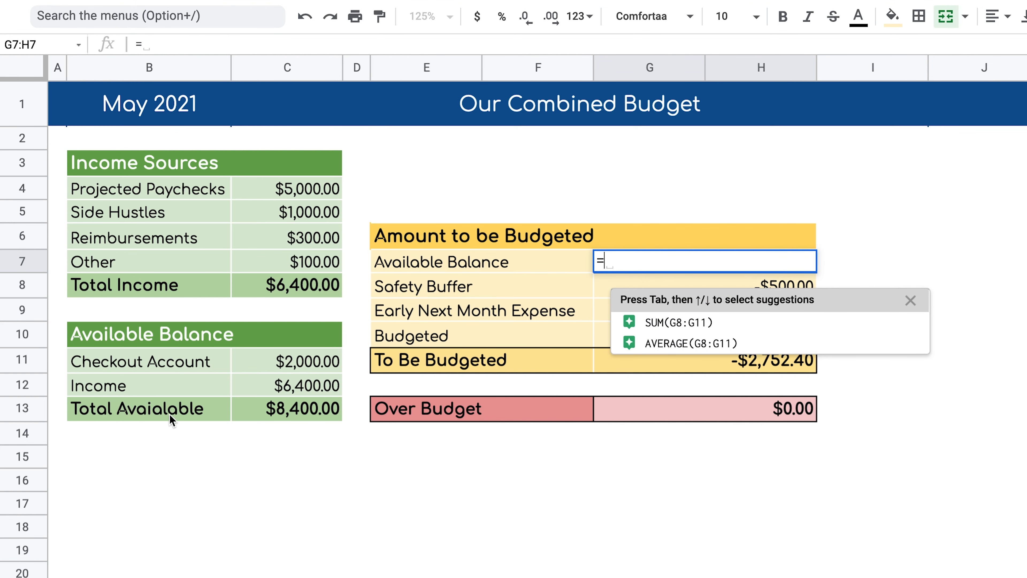
{"action": "left_click", "coordinate": [296, 408]}
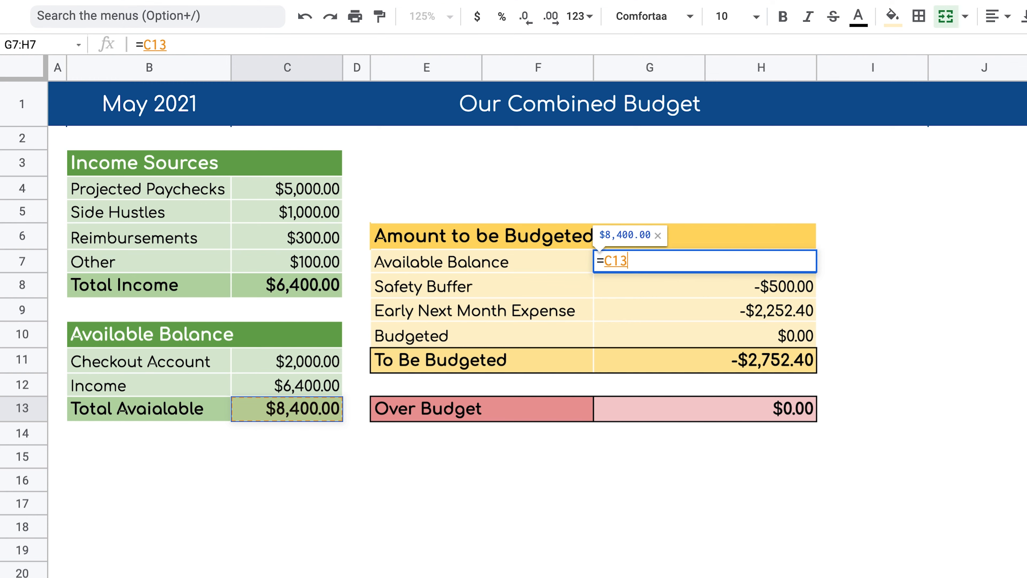
{"action": "key", "text": "Return"}
Inspect the formulas of the Over Budget and To Be Budgeted amounts and highlight the budget amounts in G7:H10.
{"action": "left_click", "coordinate": [804, 412]}
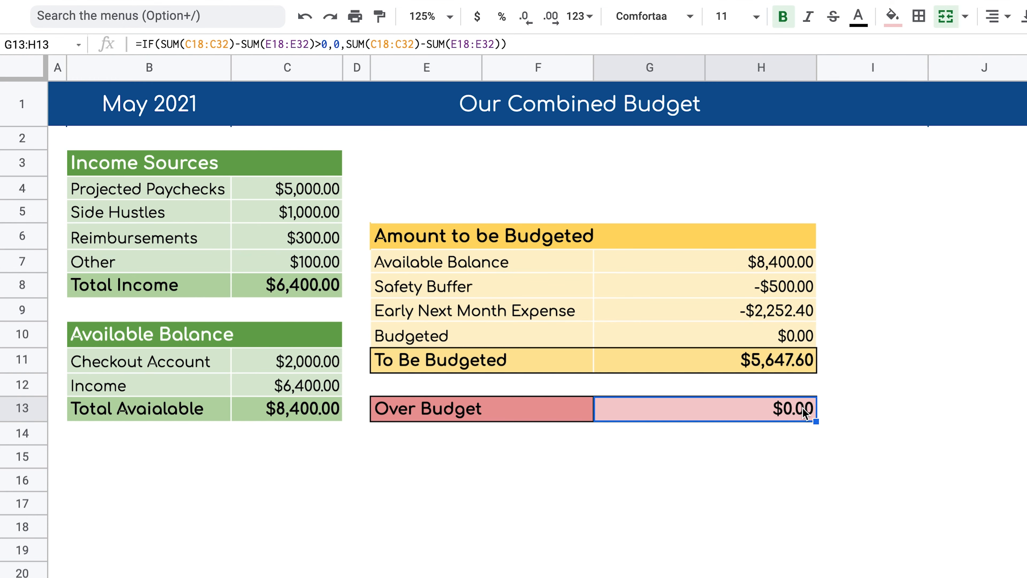
{"action": "left_click", "coordinate": [745, 360]}
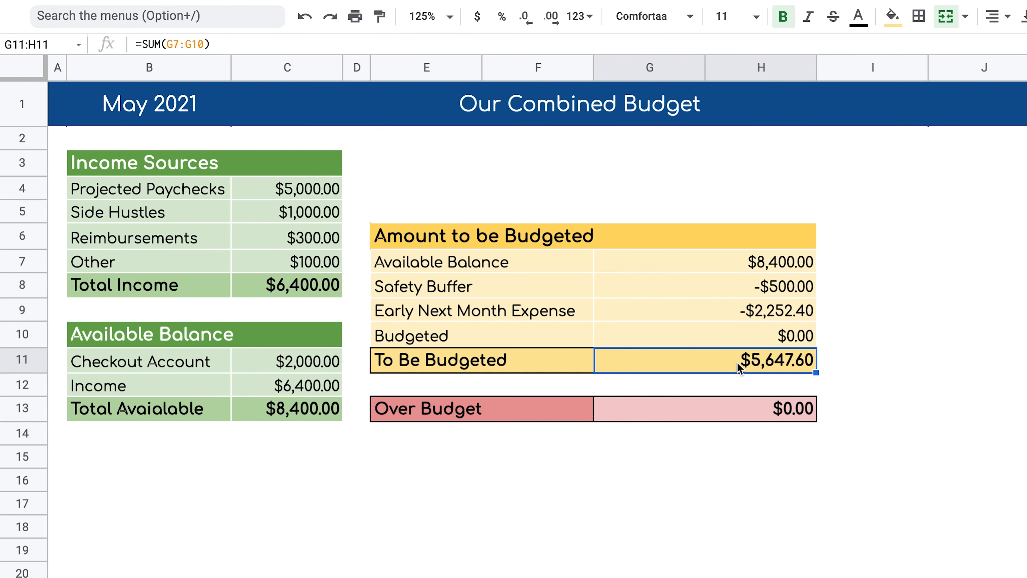
{"action": "double_click", "coordinate": [746, 360]}
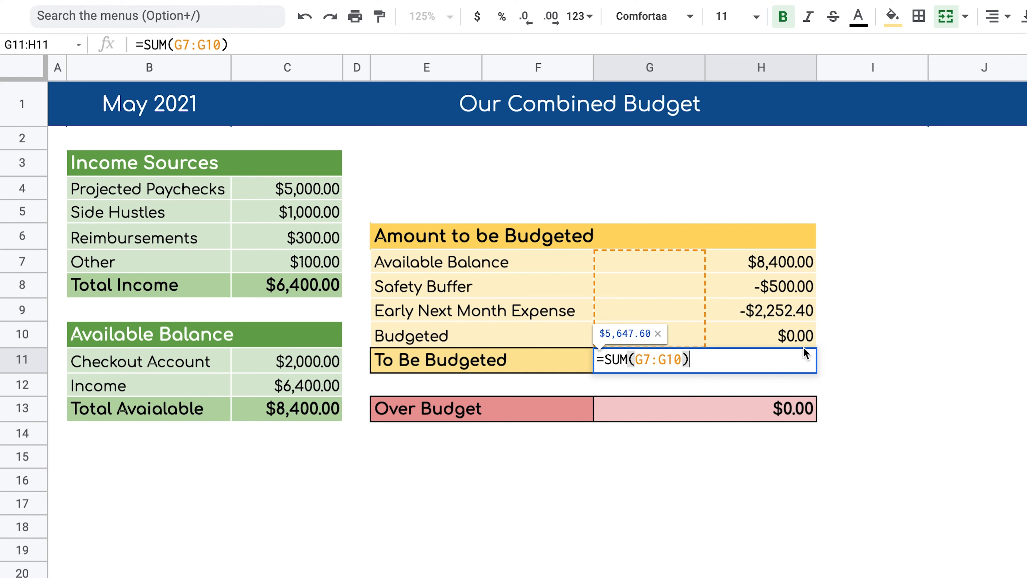
{"action": "left_click_drag", "start_coordinate": [778, 265], "coordinate": [781, 332]}
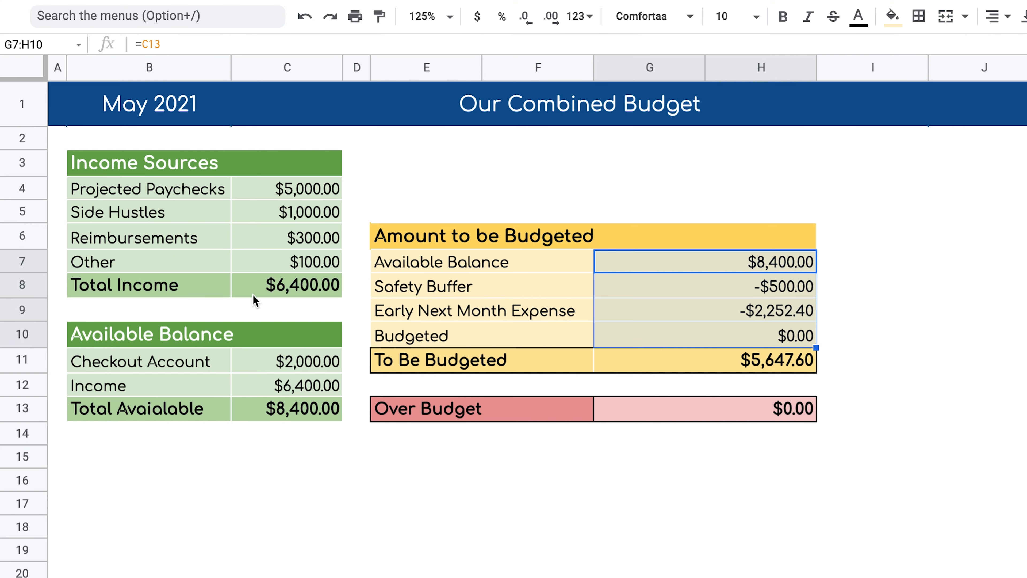
Inspect the formulas behind the Total Income, Total Available and To Be Budgeted amounts.
{"action": "left_click", "coordinate": [282, 290]}
{"action": "double_click", "coordinate": [282, 290]}
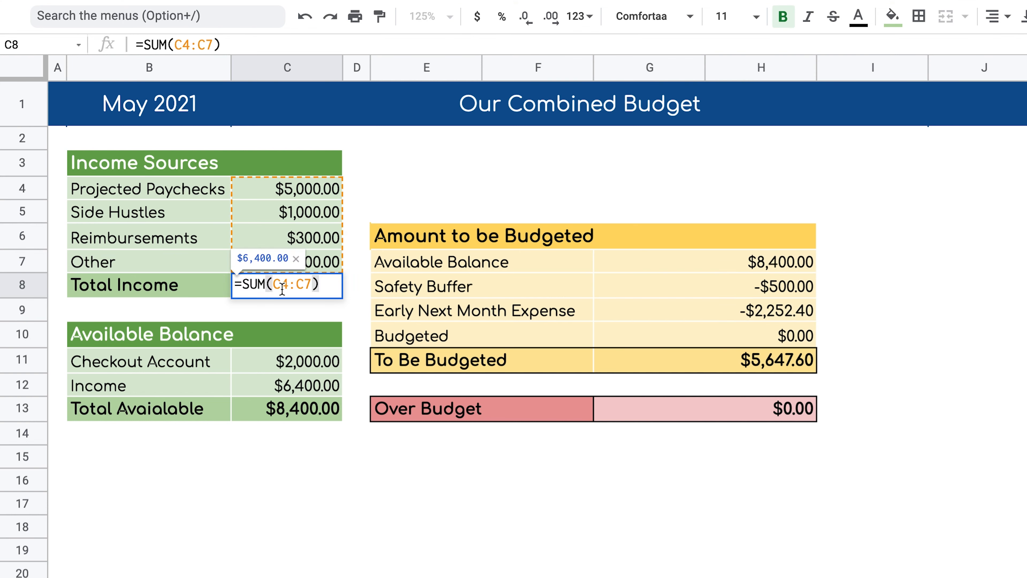
{"action": "left_click", "coordinate": [289, 412]}
{"action": "double_click", "coordinate": [288, 411]}
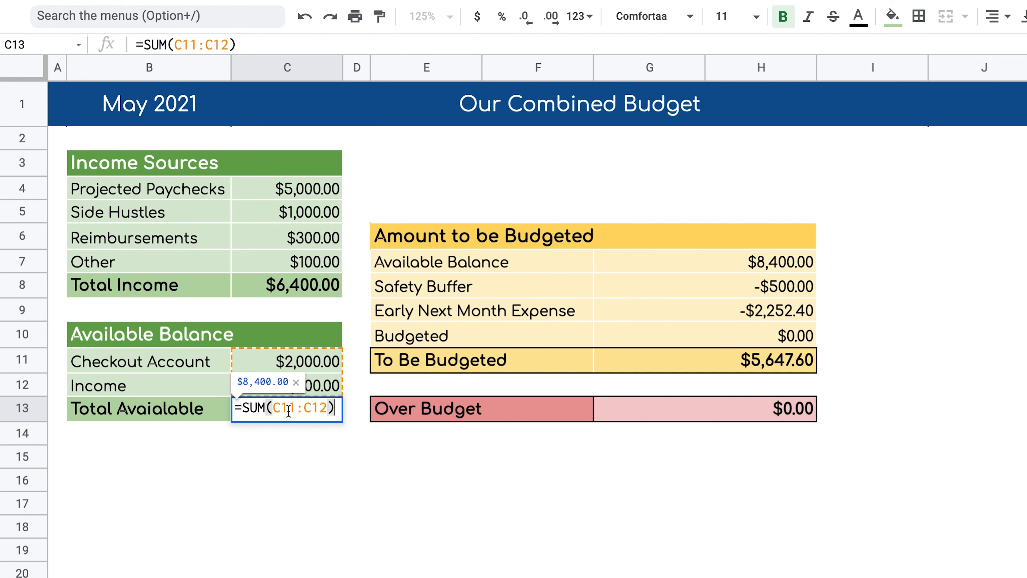
{"action": "key", "text": "Escape"}
{"action": "left_click", "coordinate": [754, 360]}
{"action": "double_click", "coordinate": [752, 360]}
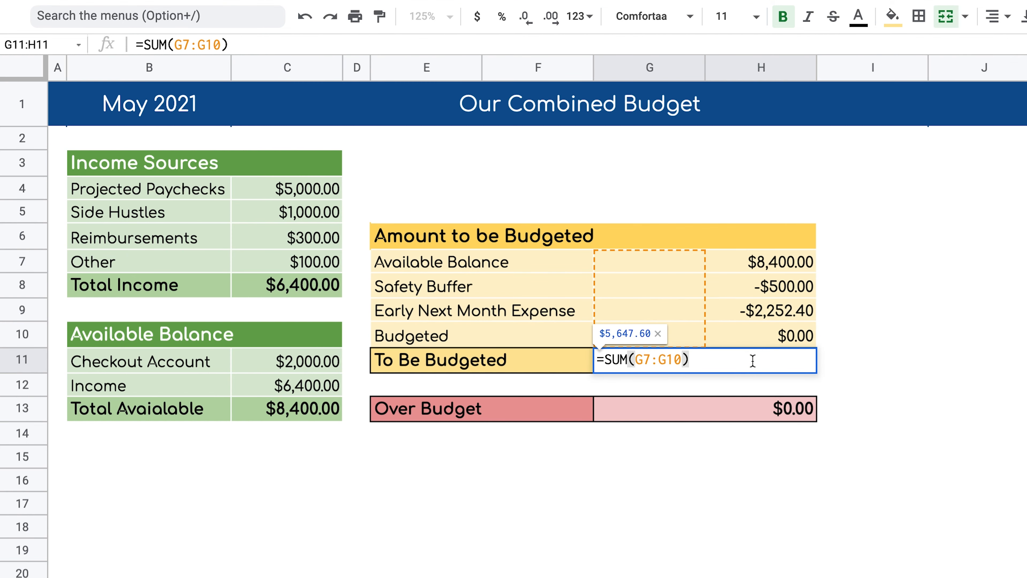
{"action": "key", "text": "Escape"}
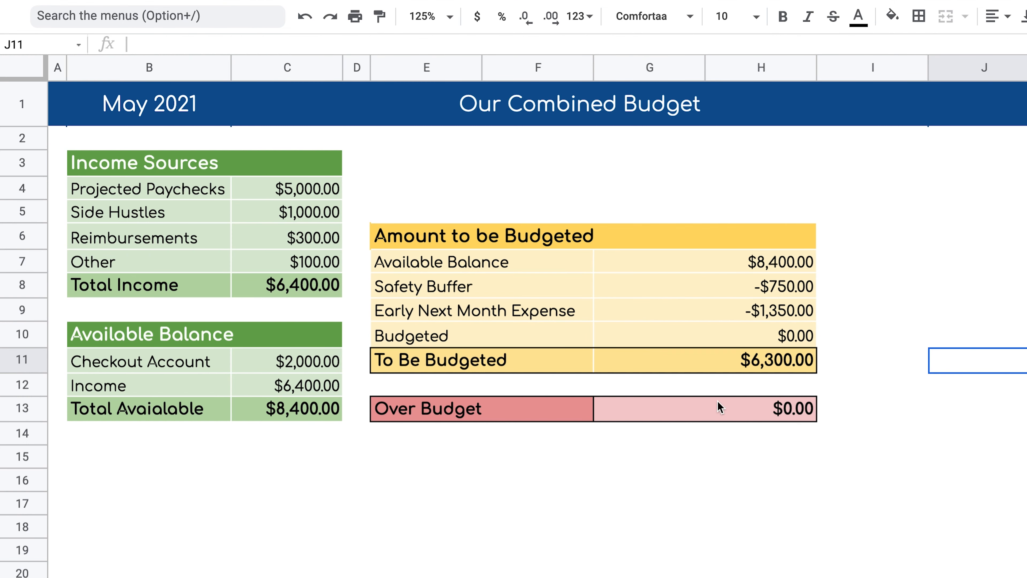
Examine the IF formula of the Over Budget amount in G13:H13.
{"action": "double_click", "coordinate": [770, 405]}
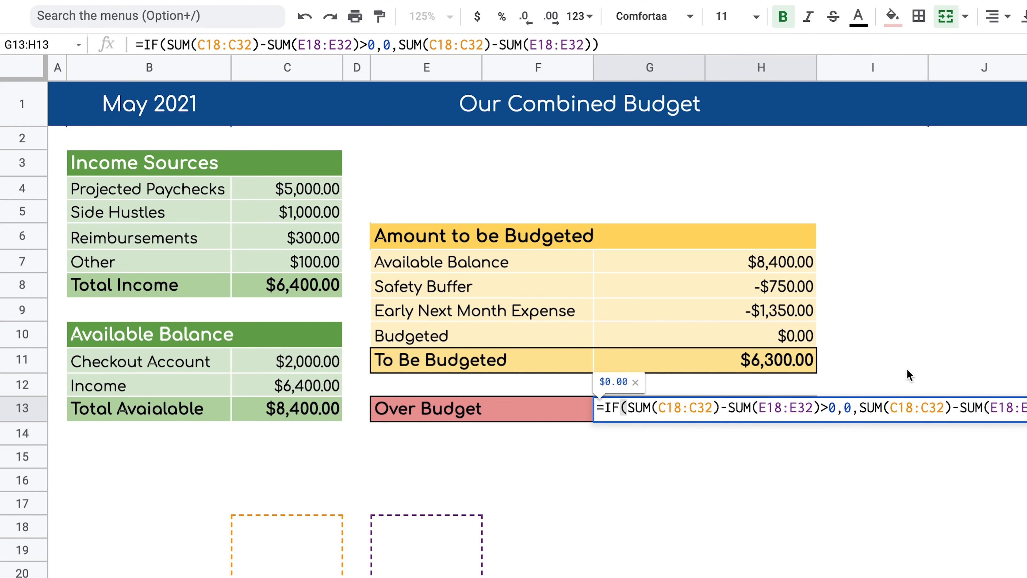
{"action": "key", "text": "Escape"}
{"action": "left_click", "coordinate": [635, 498]}
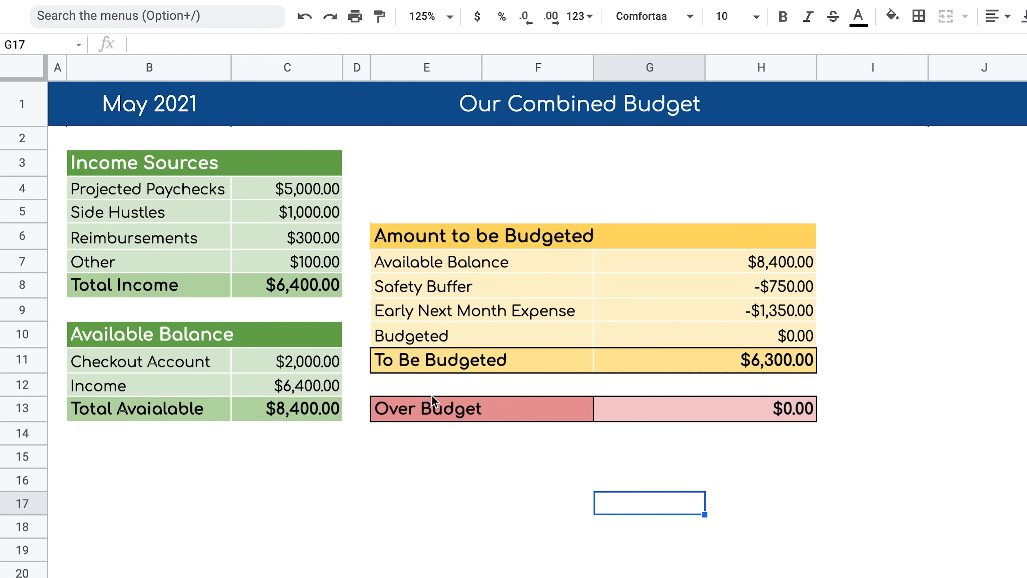
{"action": "left_click", "coordinate": [440, 410]}
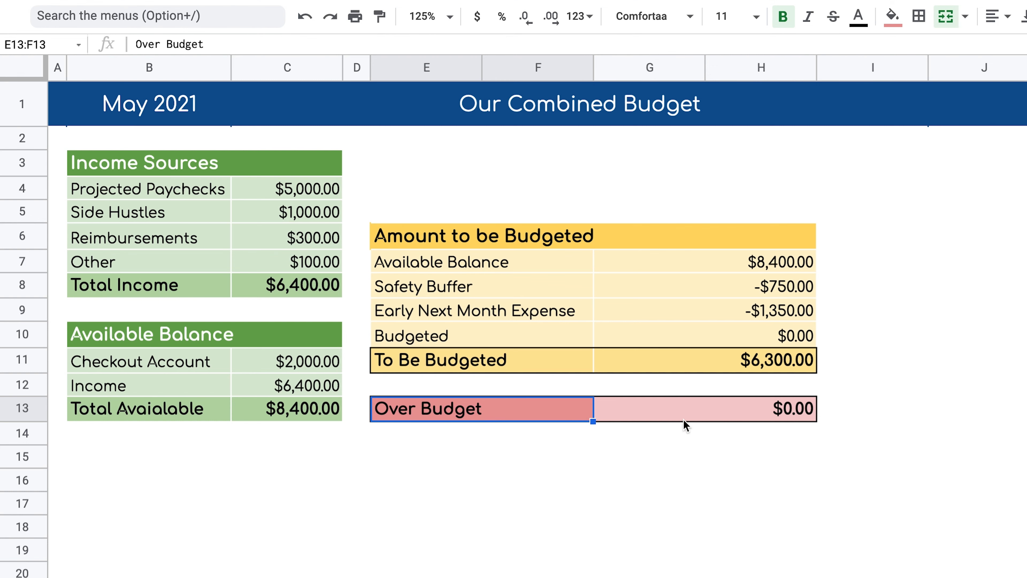
{"action": "left_click", "coordinate": [784, 410]}
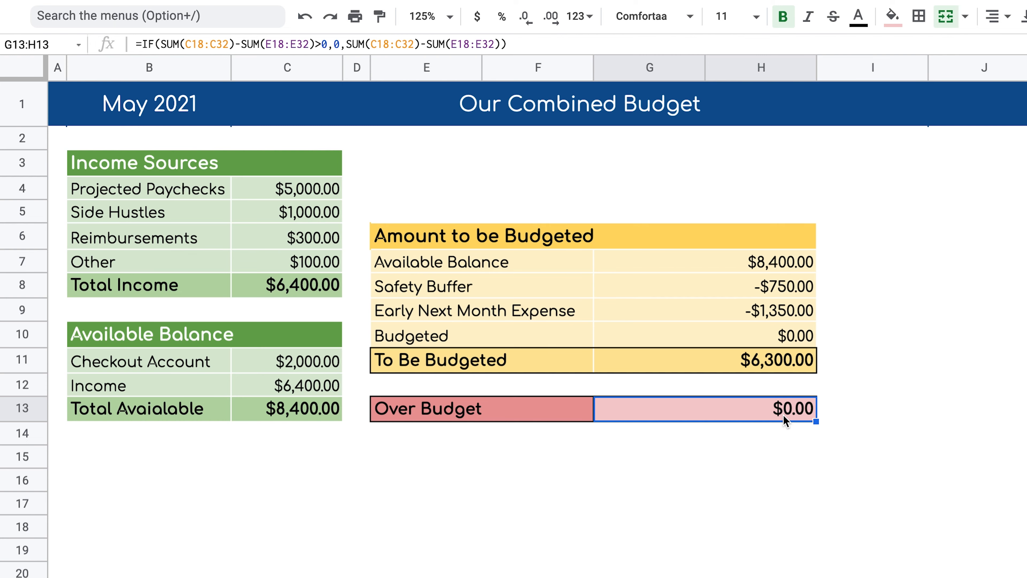
Start a category table below the existing ones with the headers Category in B15 and Budgeted in C15.
{"action": "left_click", "coordinate": [117, 456]}
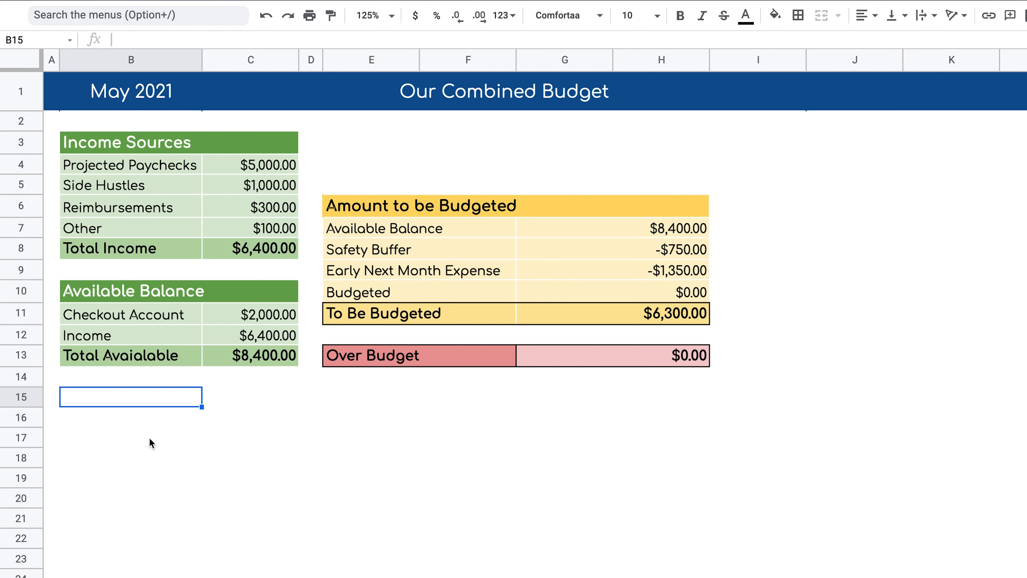
{"action": "type", "text": "Category"}
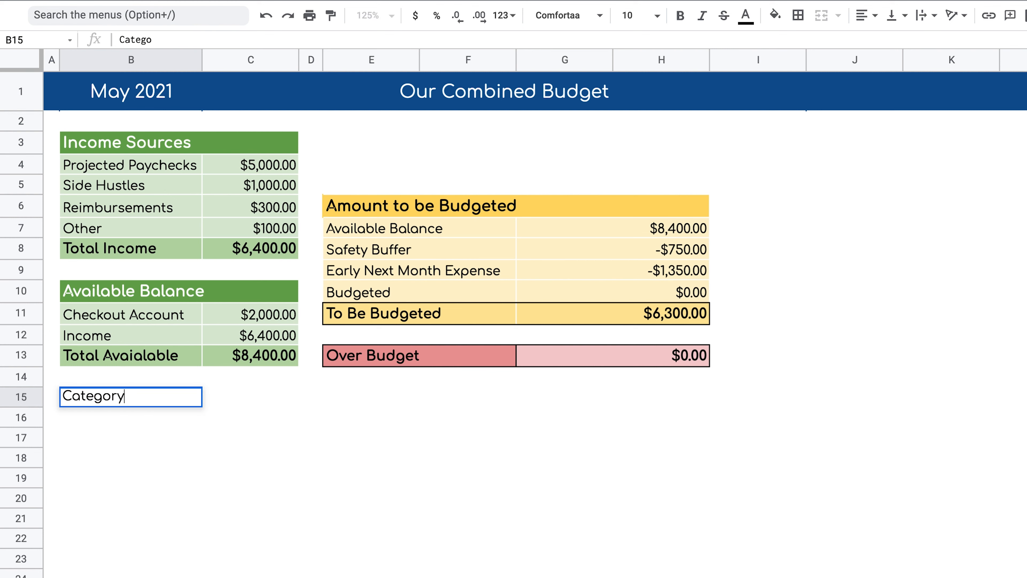
{"action": "key", "text": "Tab"}
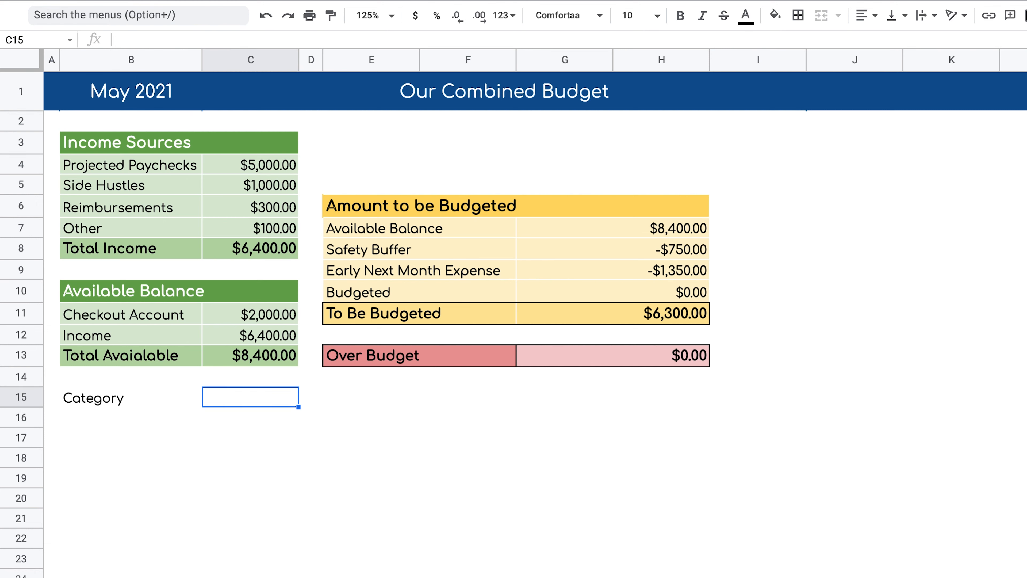
{"action": "type", "text": "Budgeter"}
{"action": "key", "text": "BackSpace"}
{"action": "type", "text": "d"}
{"action": "key", "text": "Return"}
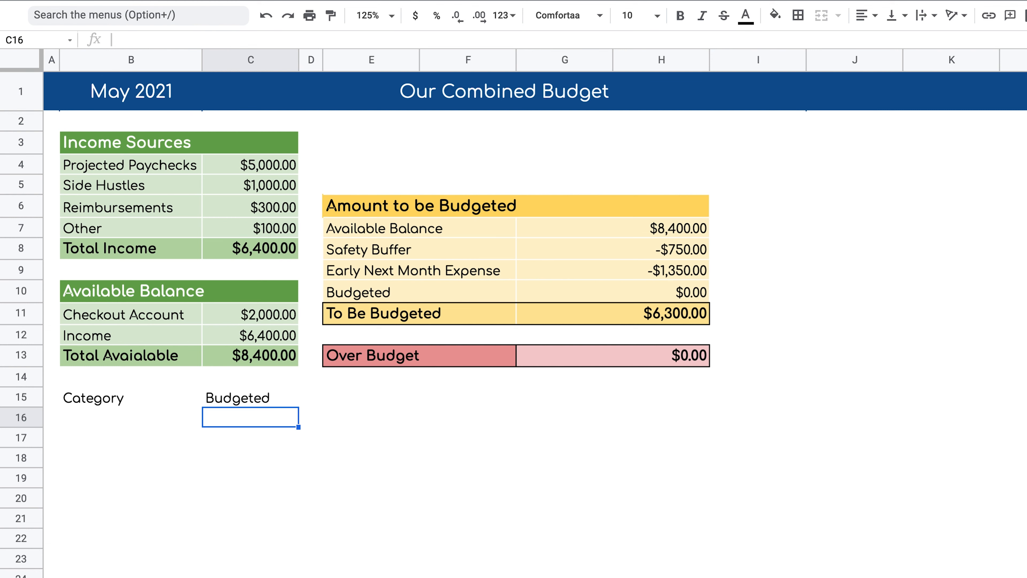
Add the headers Actual Spending in D15 and Difference in F15.
{"action": "key", "text": "Right"}
{"action": "key", "text": "Up"}
{"action": "type", "text": "Actual Spending"}
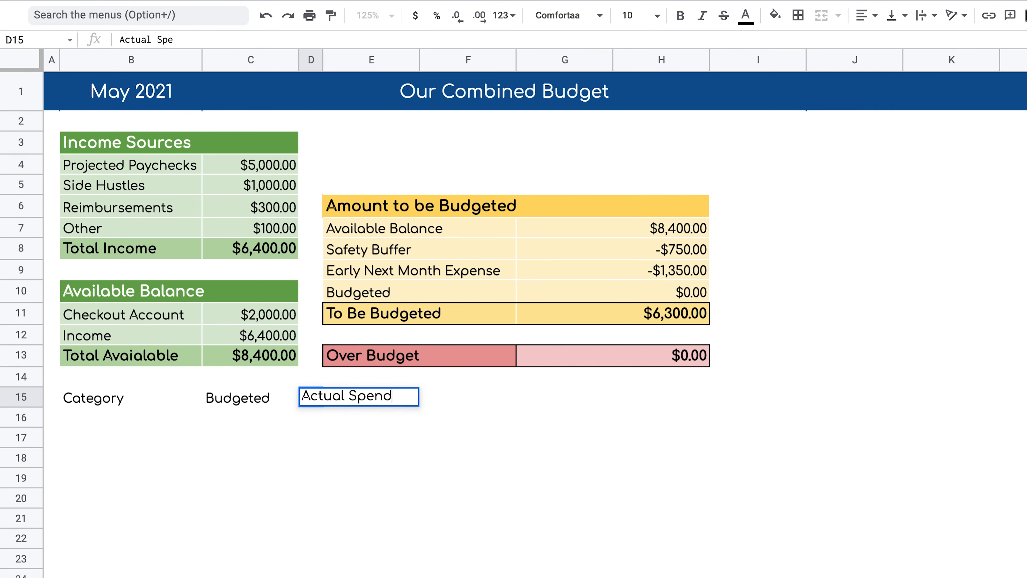
{"action": "key", "text": "Return"}
{"action": "key", "text": "Right"}
{"action": "key", "text": "Right"}
{"action": "key", "text": "Up"}
{"action": "type", "text": "Difference"}
{"action": "key", "text": "Return"}
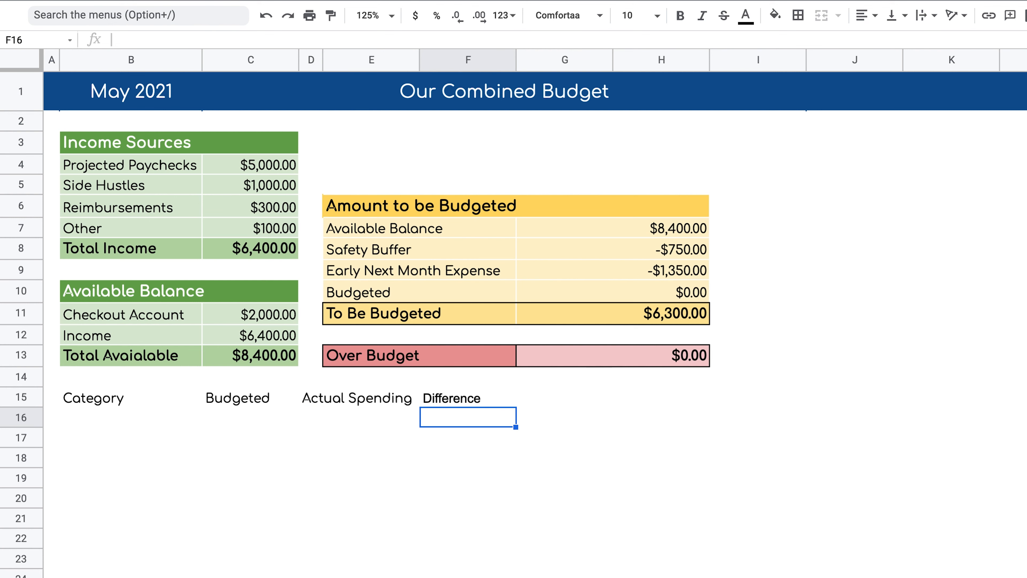
List Household in B16 and Transportation in B17 under the Category header.
{"action": "key", "text": "Left"}
{"action": "key", "text": "Left"}
{"action": "key", "text": "Left"}
{"action": "key", "text": "Left"}
{"action": "key", "text": "Left"}
{"action": "key", "text": "Right"}
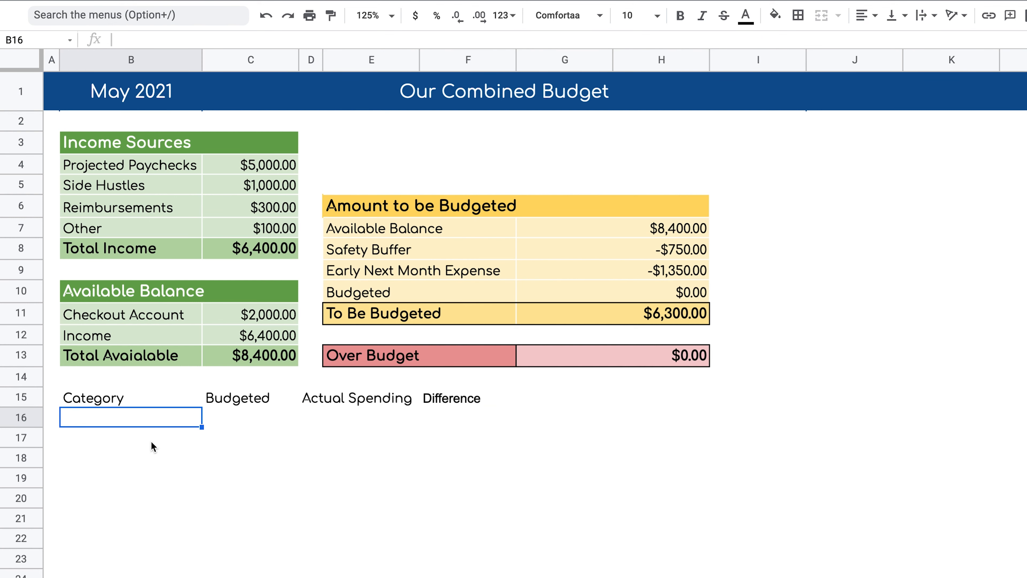
{"action": "type", "text": "Household"}
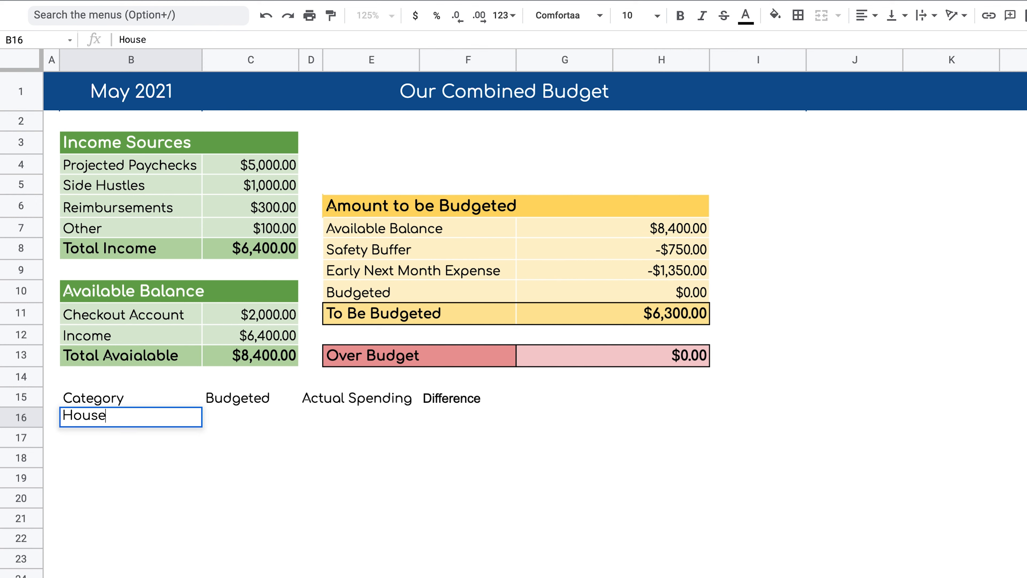
{"action": "key", "text": "Return"}
{"action": "type", "text": "Transportaion"}
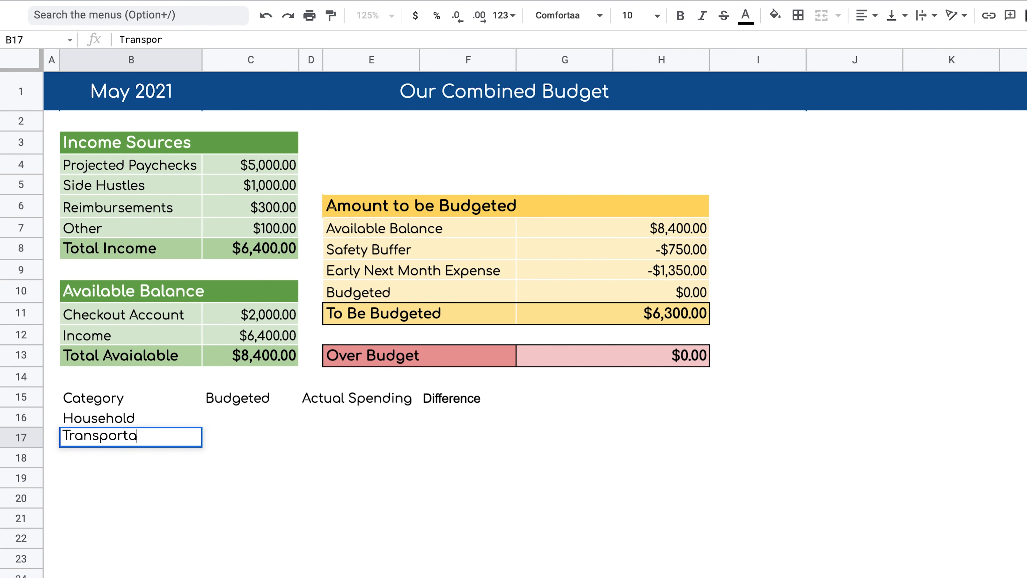
{"action": "key", "text": "BackSpace"}
{"action": "key", "text": "BackSpace"}
{"action": "key", "text": "BackSpace"}
{"action": "type", "text": "tion"}
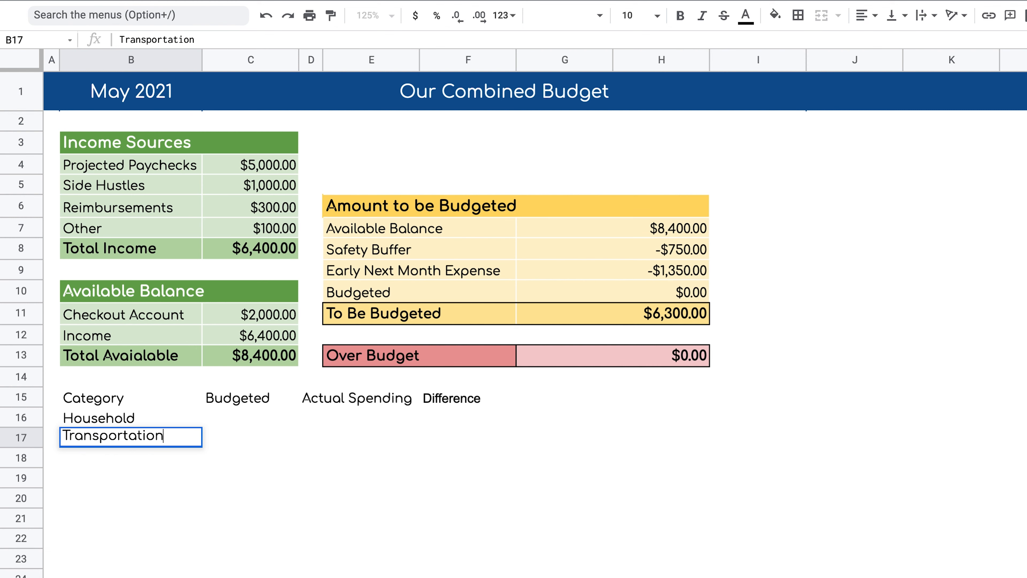
Continue the category list in B18:B22 with Sinking Funds, Utilities, Food, Savings and Debt Payoff.
{"action": "key", "text": "Return"}
{"action": "type", "text": "Sinking Funds"}
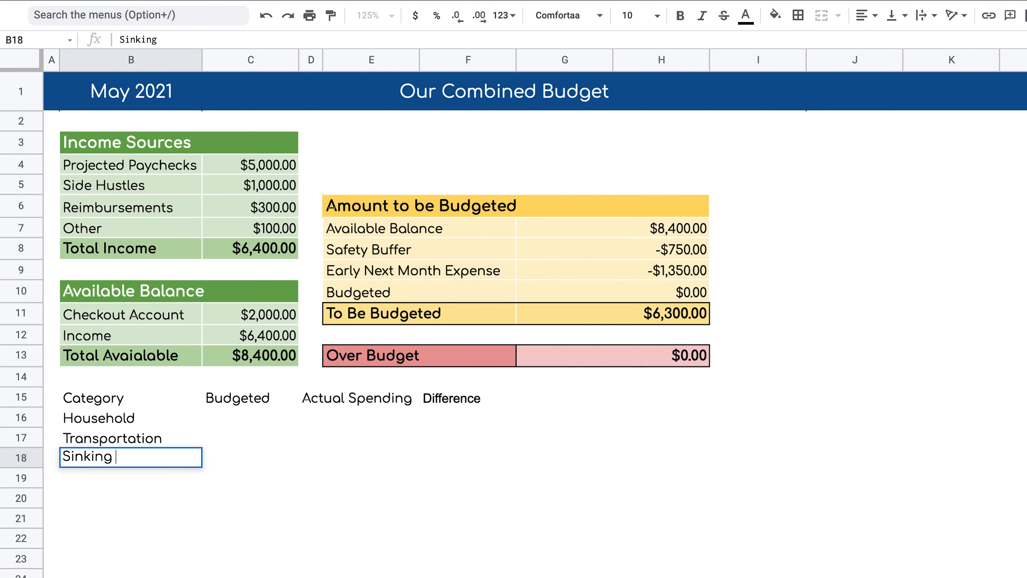
{"action": "key", "text": "Return"}
{"action": "type", "text": "Utilities"}
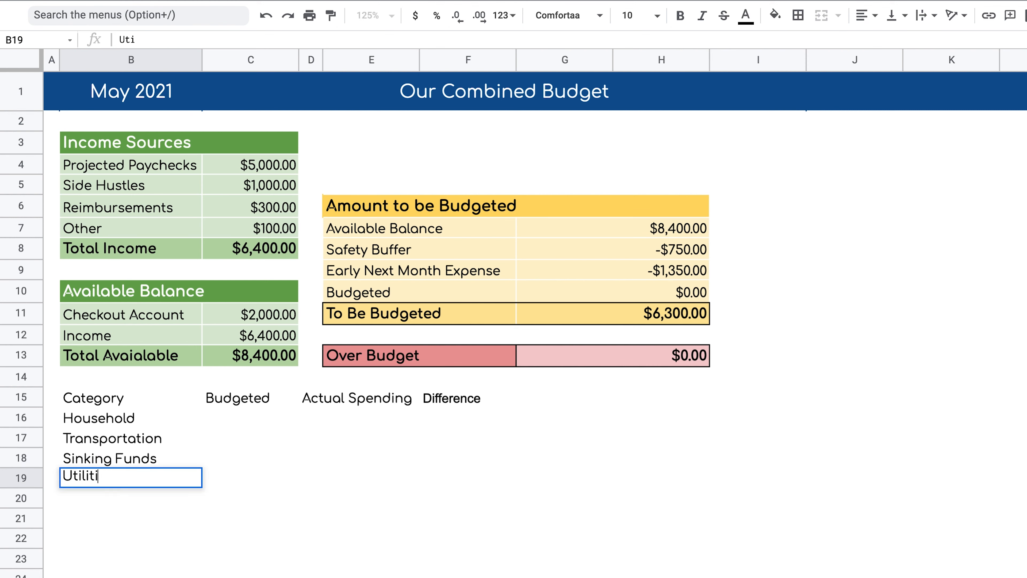
{"action": "key", "text": "Return"}
{"action": "type", "text": "Food"}
{"action": "key", "text": "Return"}
{"action": "type", "text": "Savings"}
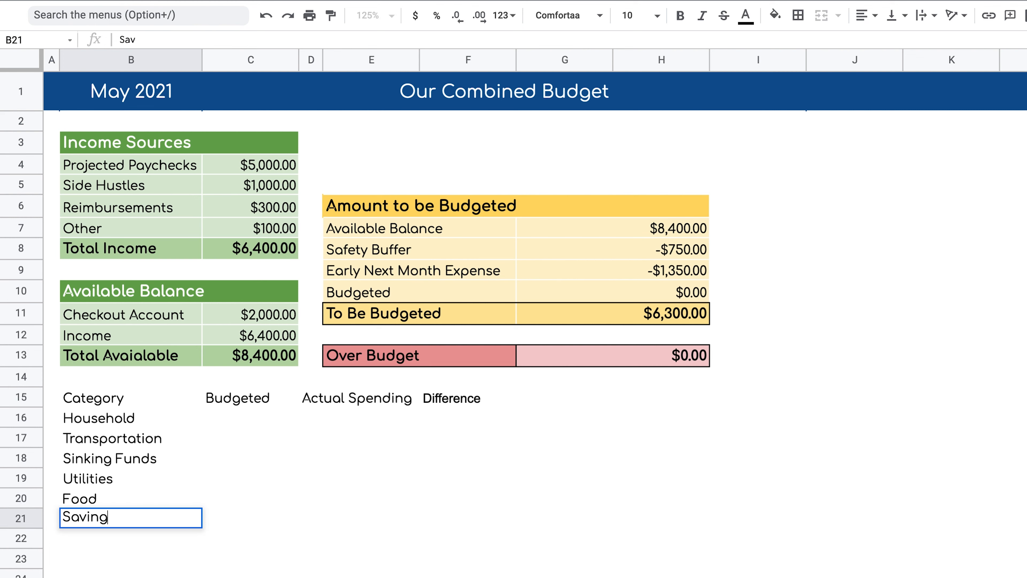
{"action": "key", "text": "Return"}
{"action": "type", "text": "Debt Payoff"}
{"action": "key", "text": "Return"}
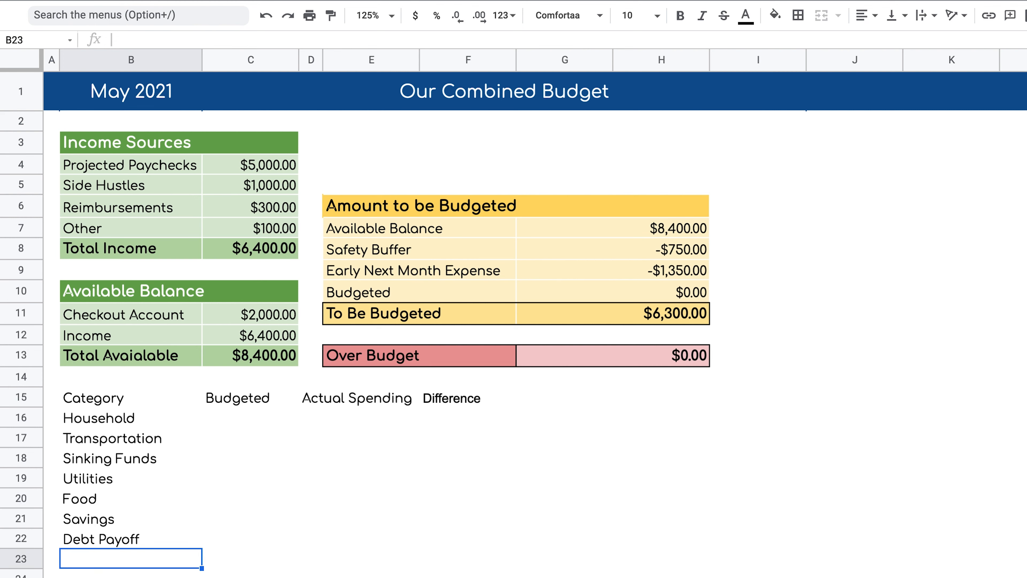
Fill the category table's header row B15:F15 with dark gray.
{"action": "left_click_drag", "start_coordinate": [92, 399], "coordinate": [458, 399]}
{"action": "left_click", "coordinate": [798, 15]}
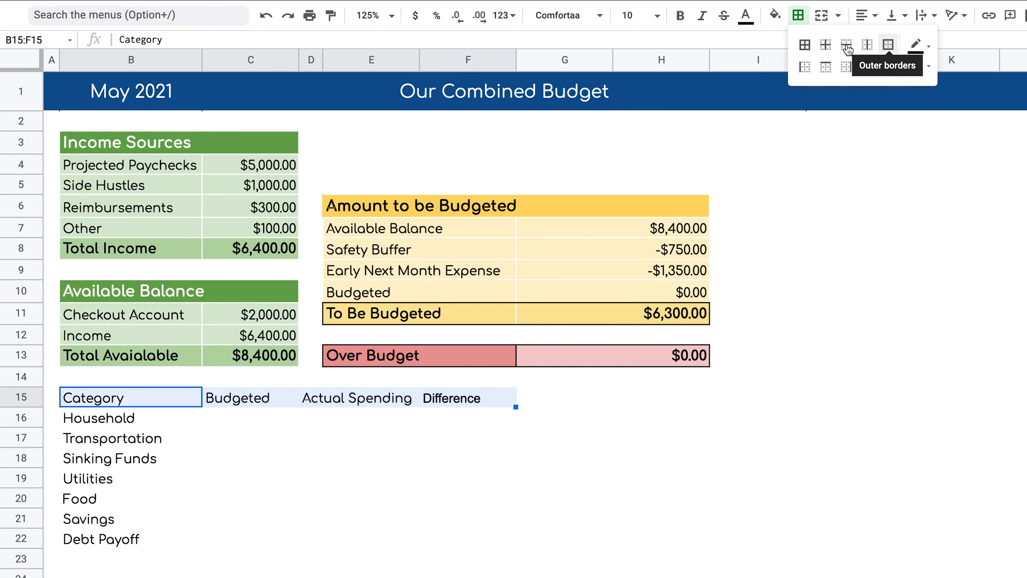
{"action": "left_click", "coordinate": [775, 15]}
{"action": "left_click", "coordinate": [817, 68]}
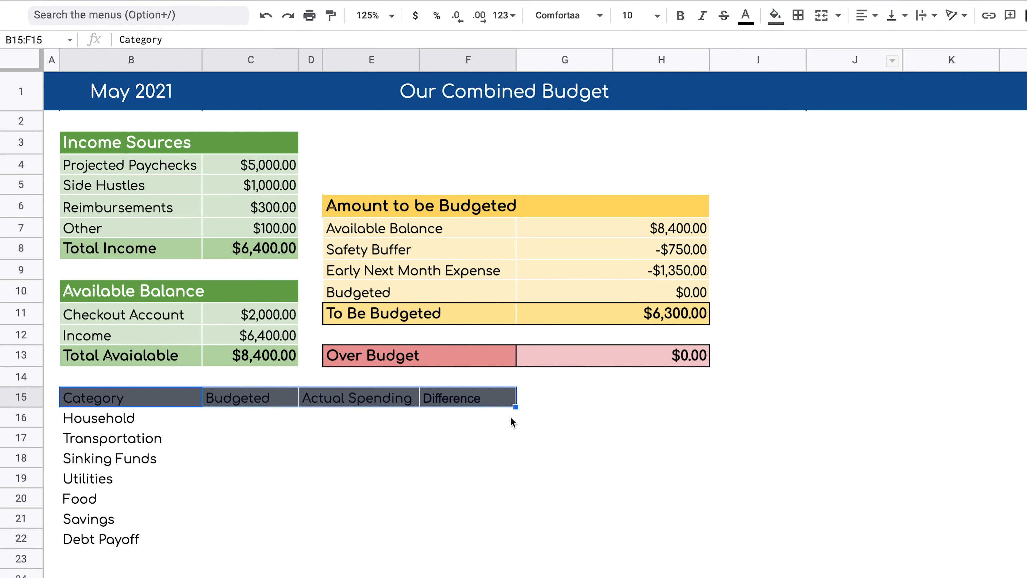
Make the header text in B15:F15 white and bold.
{"action": "left_click", "coordinate": [745, 15]}
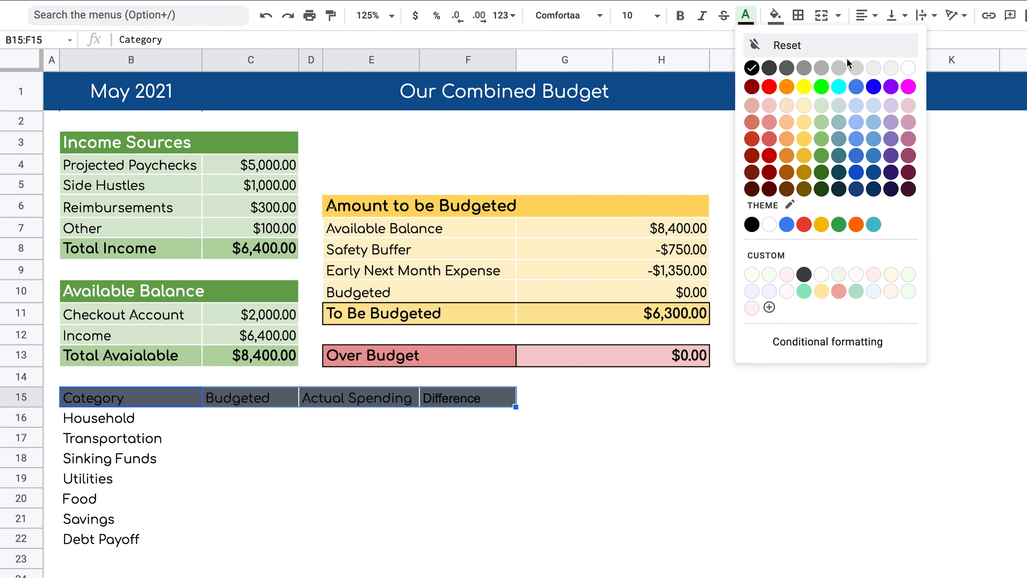
{"action": "left_click", "coordinate": [909, 69]}
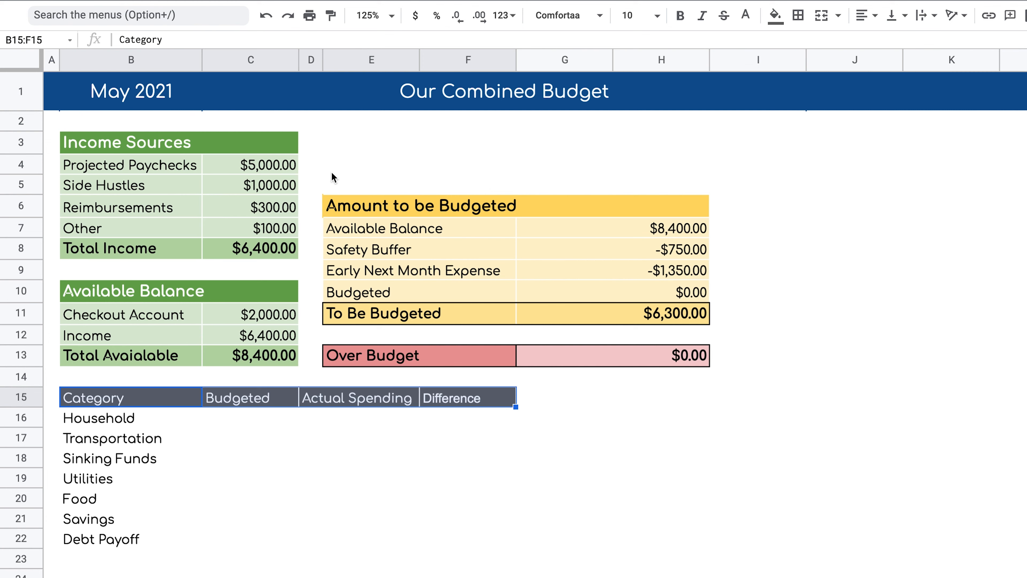
{"action": "key", "text": "super+b"}
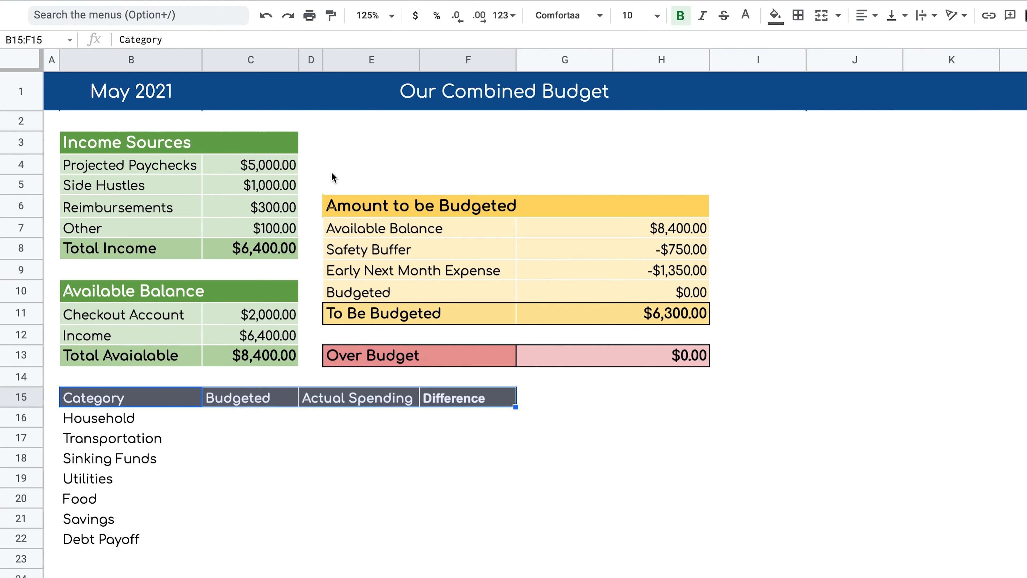
{"action": "left_click", "coordinate": [174, 494]}
{"action": "left_click_drag", "start_coordinate": [110, 399], "coordinate": [484, 399]}
{"action": "left_click", "coordinate": [251, 477]}
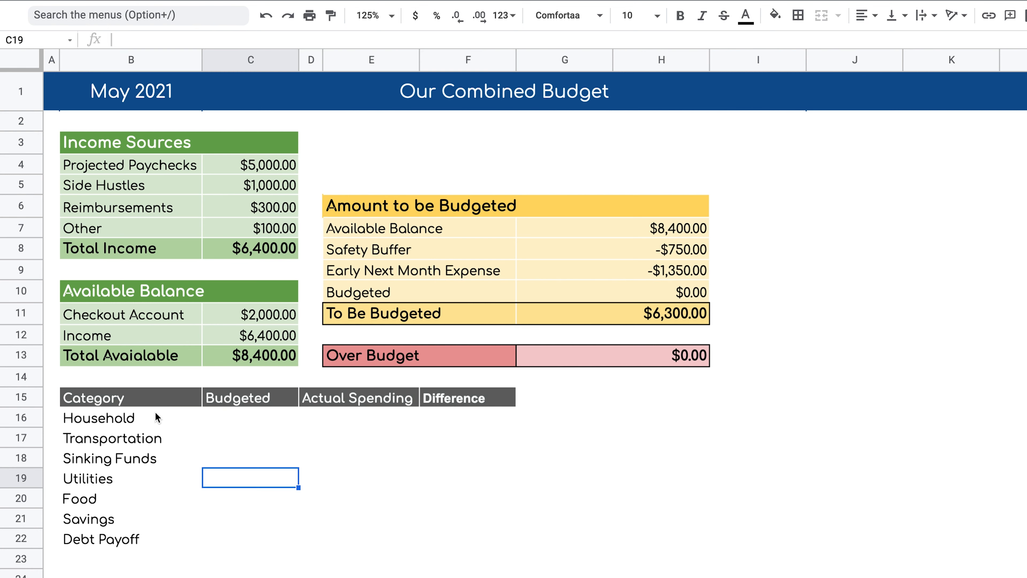
Enter the budgeted amounts 1000 for Household, 500 for Transportation and 250 for Sinking Funds in C16:C18.
{"action": "left_click", "coordinate": [245, 419]}
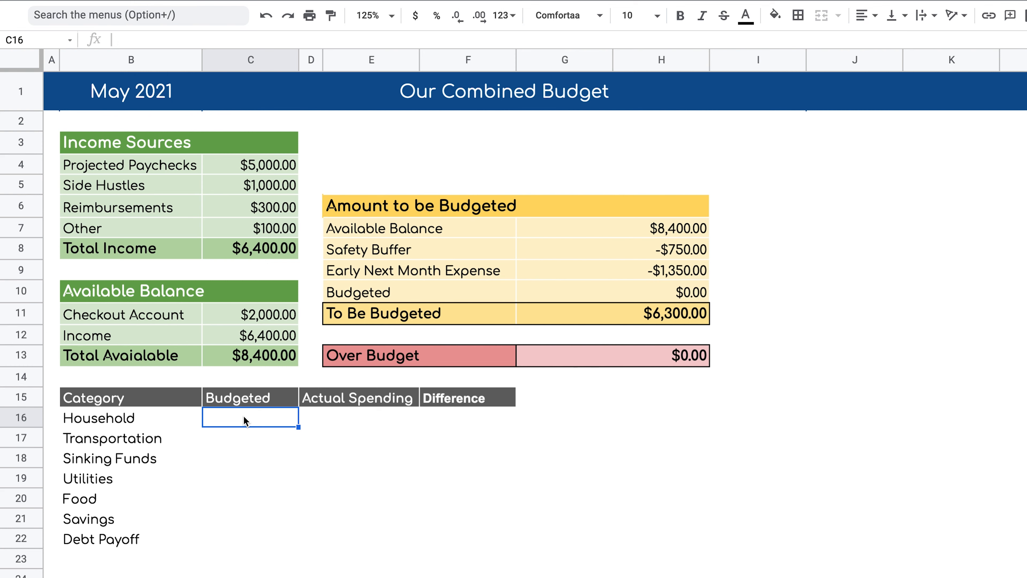
{"action": "double_click", "coordinate": [244, 416]}
{"action": "type", "text": "1000"}
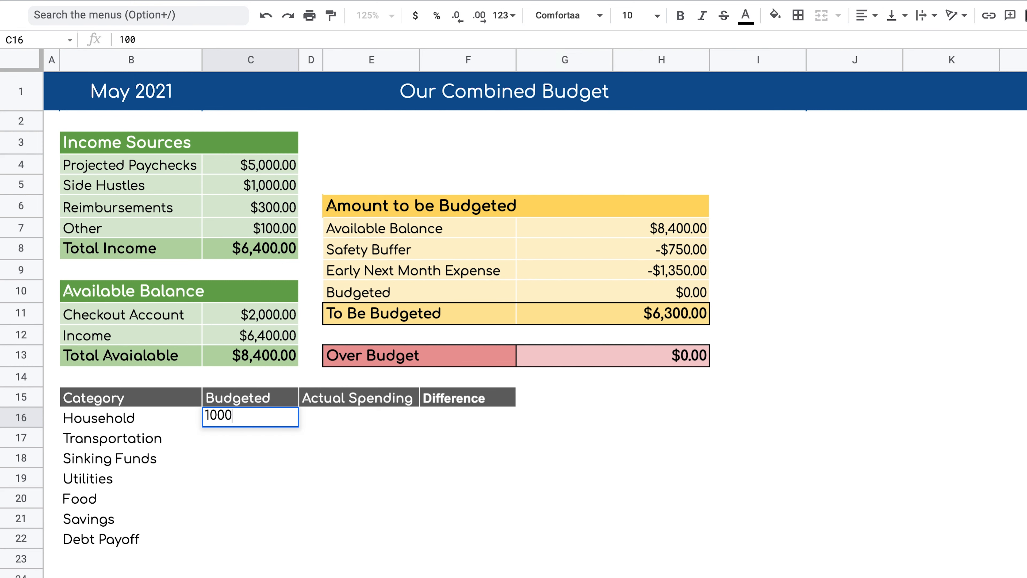
{"action": "key", "text": "Return"}
{"action": "type", "text": "500"}
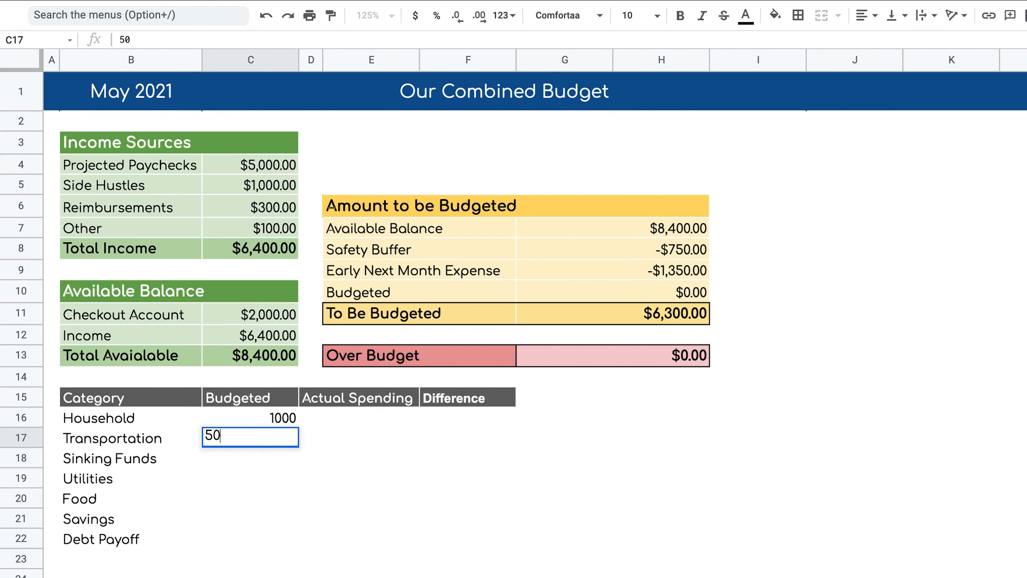
{"action": "key", "text": "Return"}
{"action": "type", "text": "250"}
{"action": "key", "text": "Return"}
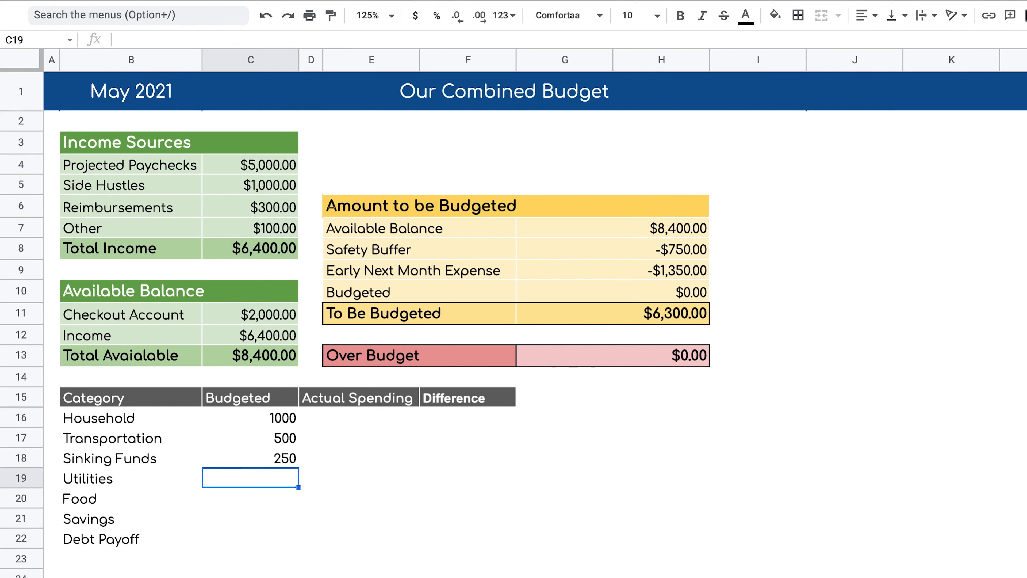
Enter the budgeted amounts 300 for Utilities, 500 for Food, 1000 for Savings and 2000 for Debt Payoff in C19:C22.
{"action": "type", "text": "300"}
{"action": "key", "text": "Return"}
{"action": "type", "text": "500"}
{"action": "key", "text": "Return"}
{"action": "type", "text": "1000"}
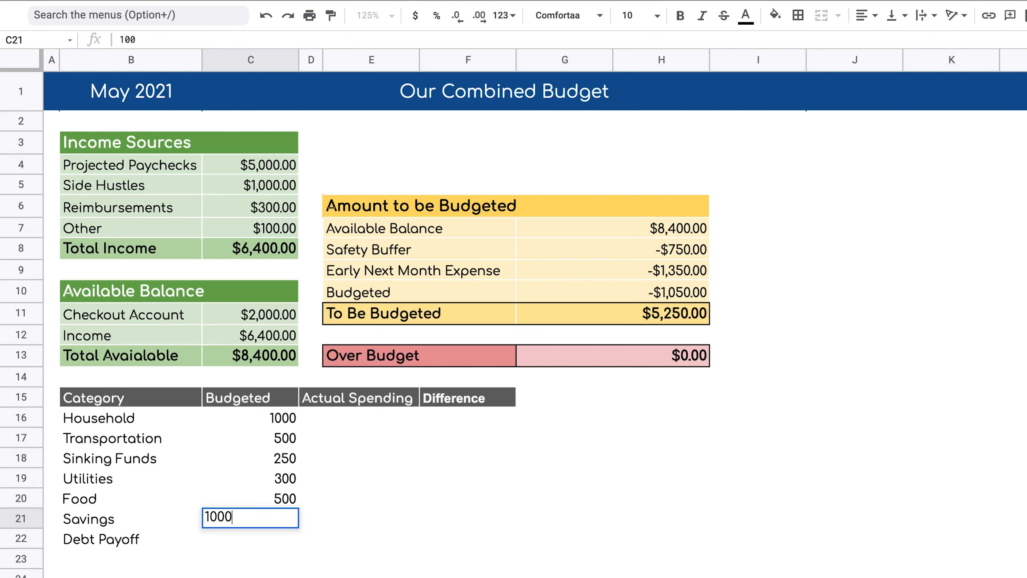
{"action": "key", "text": "Return"}
{"action": "type", "text": "2000"}
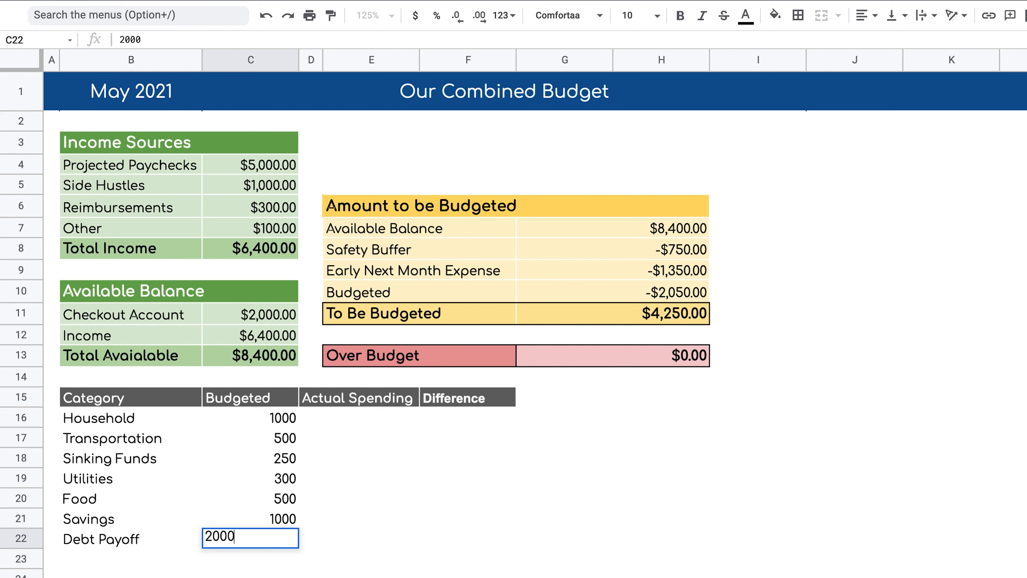
{"action": "left_click", "coordinate": [468, 497]}
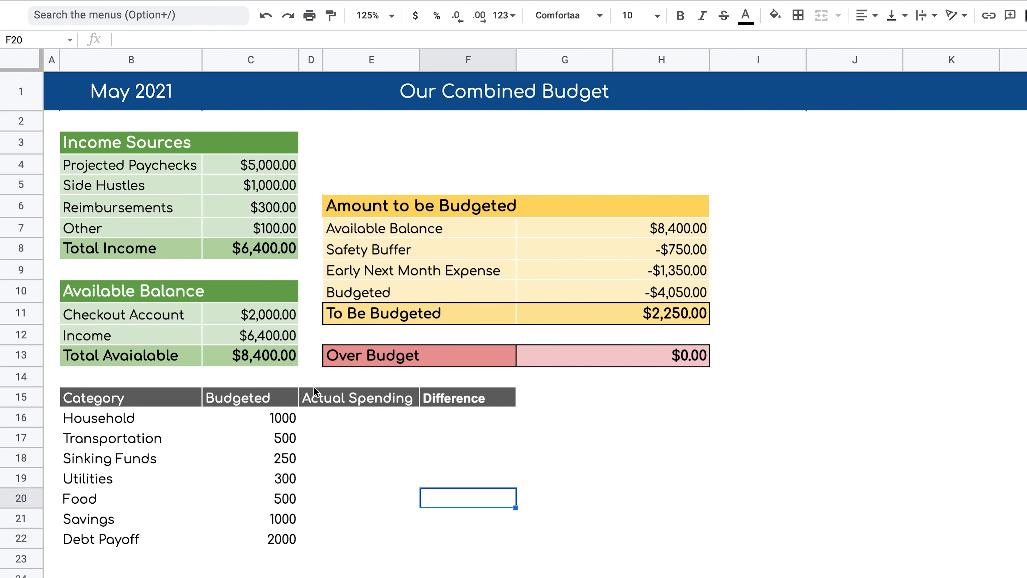
{"action": "left_click", "coordinate": [312, 398]}
{"action": "left_click", "coordinate": [388, 400]}
{"action": "left_click", "coordinate": [321, 403]}
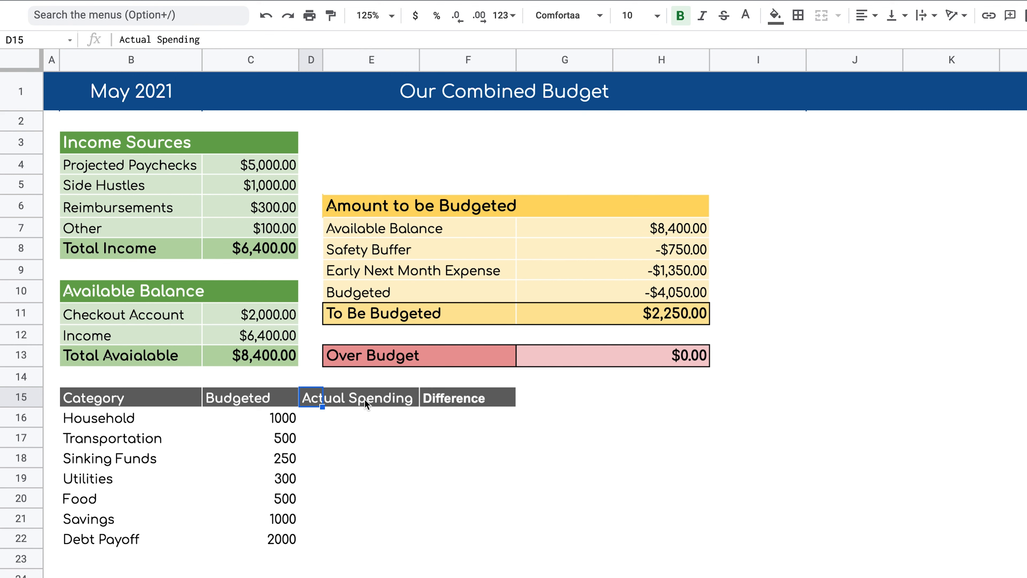
{"action": "left_click", "coordinate": [366, 402]}
{"action": "left_click", "coordinate": [312, 400]}
{"action": "left_click", "coordinate": [379, 400]}
{"action": "left_click", "coordinate": [431, 487]}
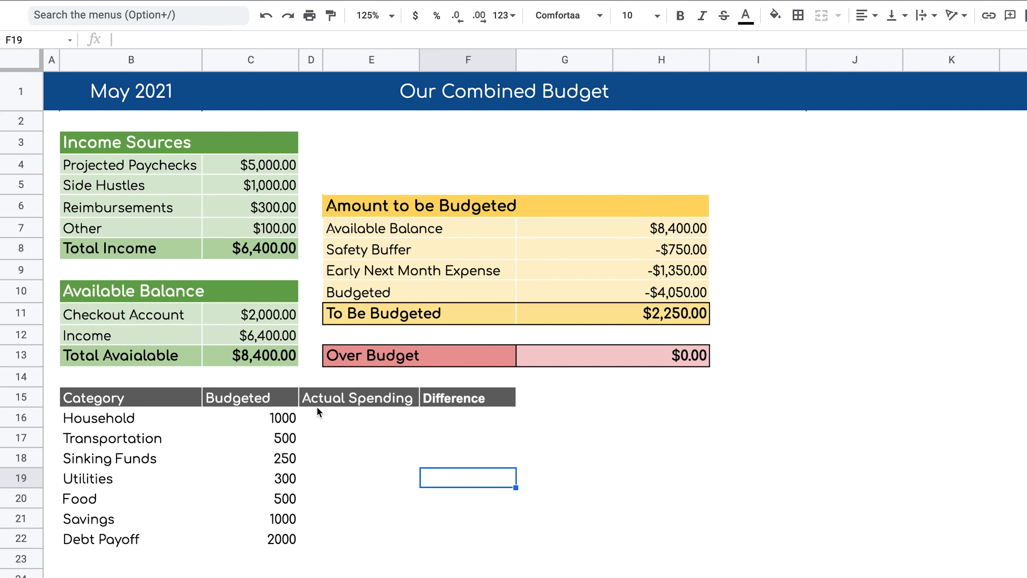
Narrow column D slightly so that columns D and E together match the width of the Actual Spending header.
{"action": "left_click", "coordinate": [313, 397]}
{"action": "left_click", "coordinate": [371, 164]}
{"action": "left_click", "coordinate": [374, 521]}
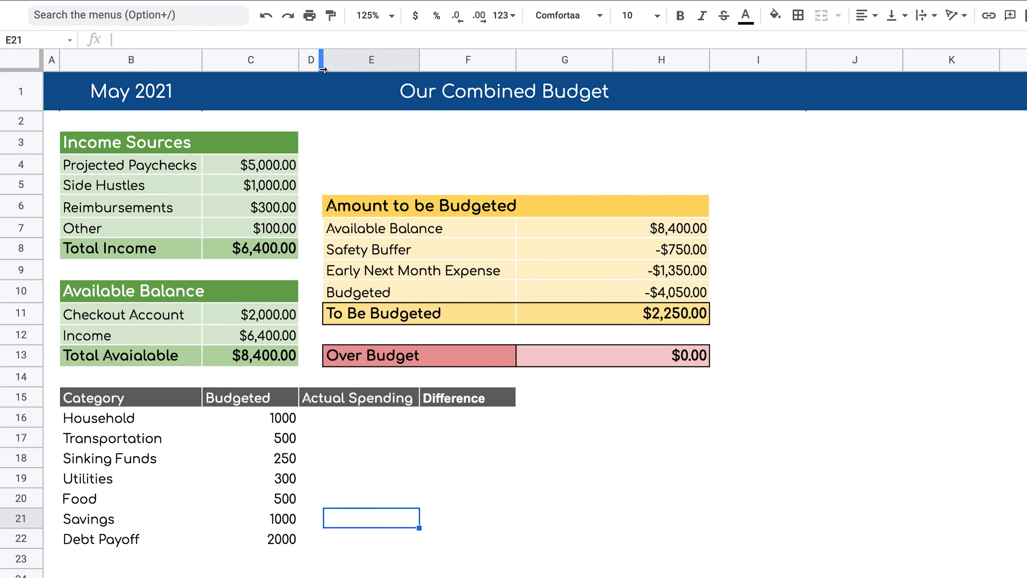
{"action": "mouse_move", "coordinate": [322, 70]}
{"action": "left_mouse_down"}
{"action": "mouse_move", "coordinate": [403, 70]}
{"action": "mouse_move", "coordinate": [401, 60]}
{"action": "mouse_move", "coordinate": [319, 59]}
{"action": "left_mouse_up"}
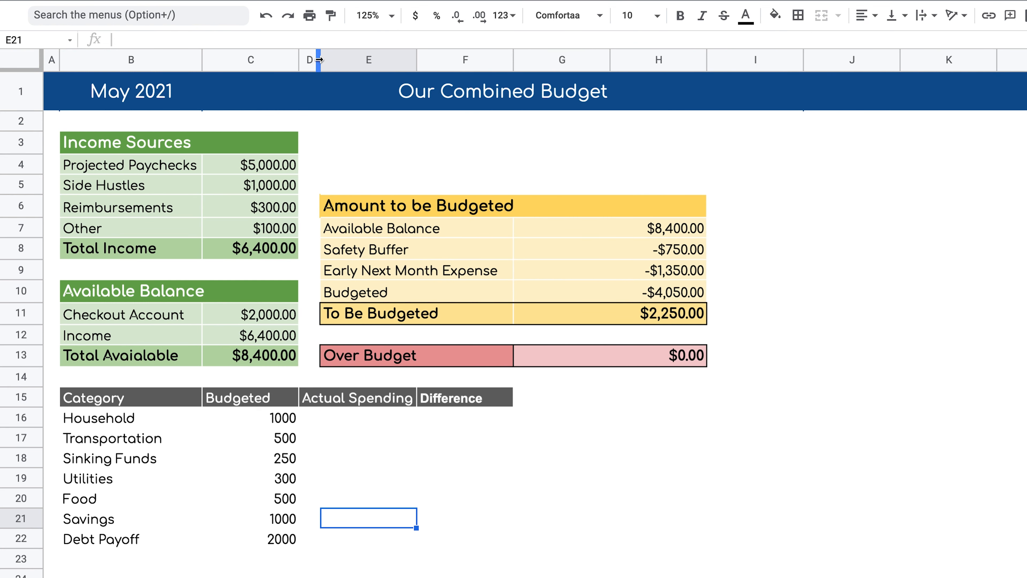
Merge the column D and E cells row by row for Household through Utilities, D16:E16 to D19:E19.
{"action": "left_click", "coordinate": [336, 420]}
{"action": "left_click_drag", "start_coordinate": [313, 420], "coordinate": [340, 479]}
{"action": "left_click", "coordinate": [822, 20]}
{"action": "left_click", "coordinate": [822, 19]}
{"action": "left_click", "coordinate": [820, 21]}
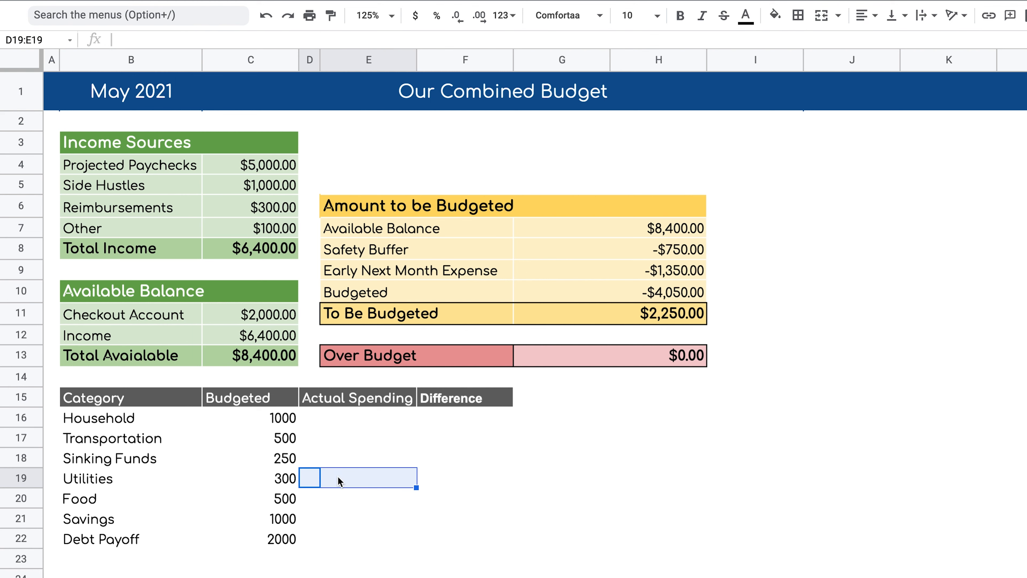
{"action": "left_click", "coordinate": [824, 20]}
Merge the column D and E cells row by row for Food, Savings and Debt Payoff, D20:E20 to D22:E22.
{"action": "left_click_drag", "start_coordinate": [309, 498], "coordinate": [343, 542]}
{"action": "left_click", "coordinate": [822, 17]}
{"action": "left_click", "coordinate": [821, 17]}
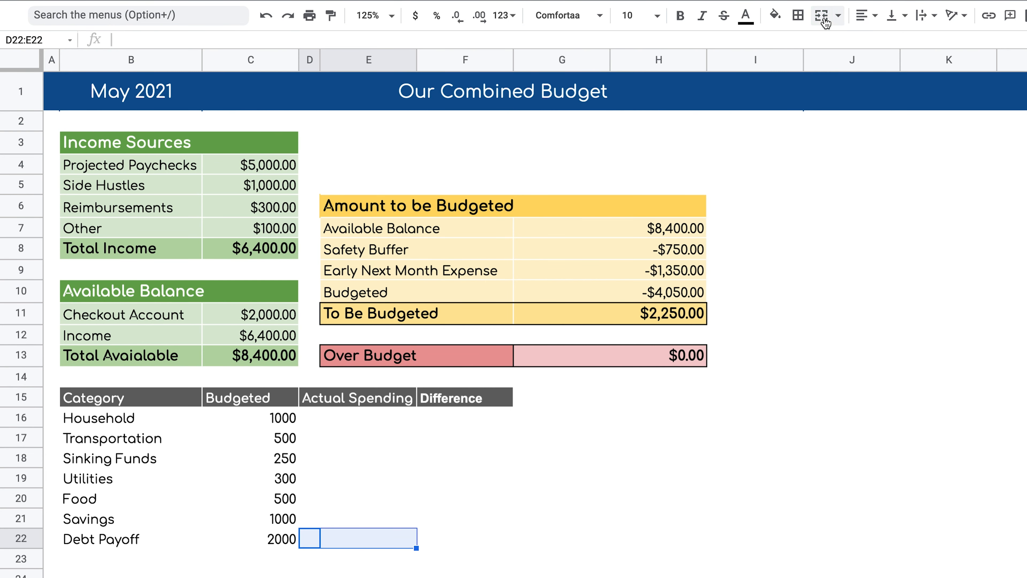
{"action": "left_click", "coordinate": [821, 15]}
Enter the actual spending amounts 1000, 200, 50, 283.88, 293, 999 and 175 for Household through Debt Payoff in rows 16 to 22.
{"action": "left_click", "coordinate": [360, 429]}
{"action": "left_click", "coordinate": [368, 426]}
{"action": "double_click", "coordinate": [367, 421]}
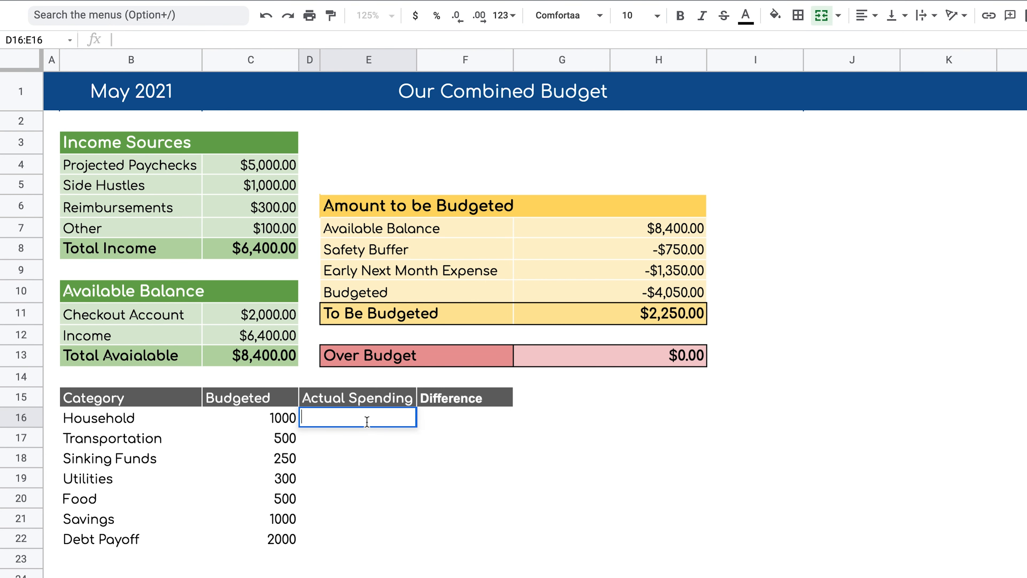
{"action": "type", "text": "1000"}
{"action": "key", "text": "Return"}
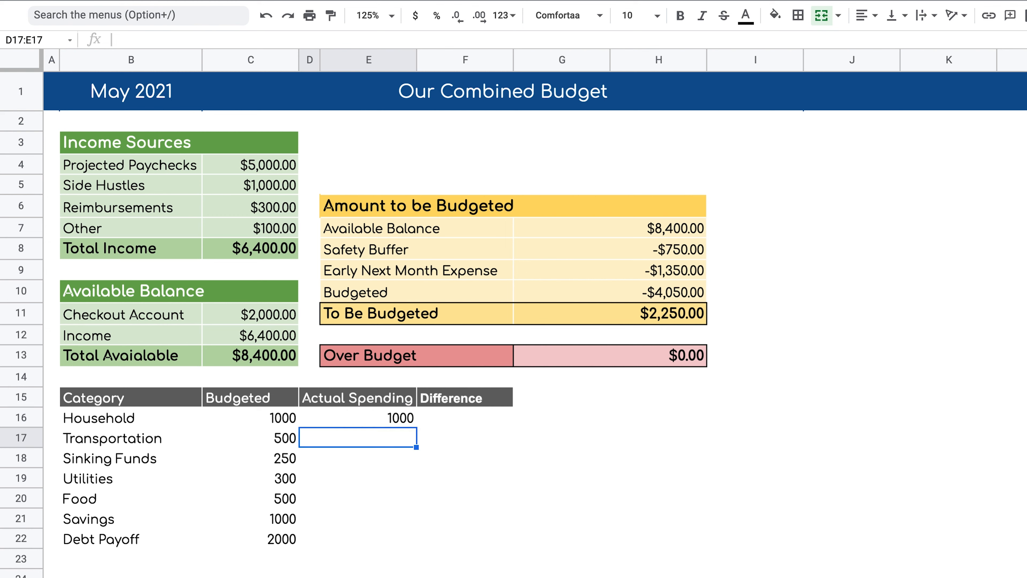
{"action": "type", "text": "00"}
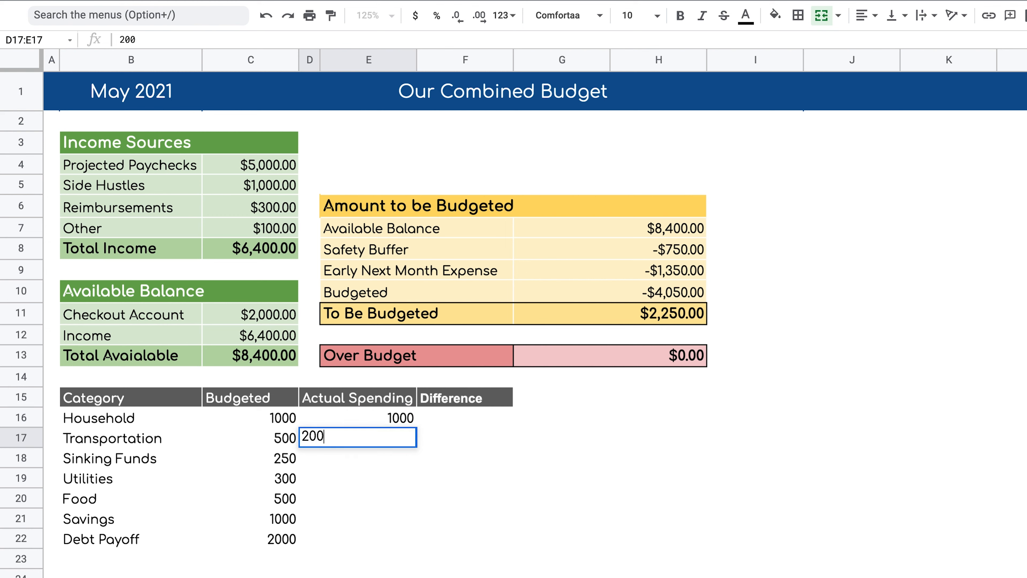
{"action": "key", "text": "Return"}
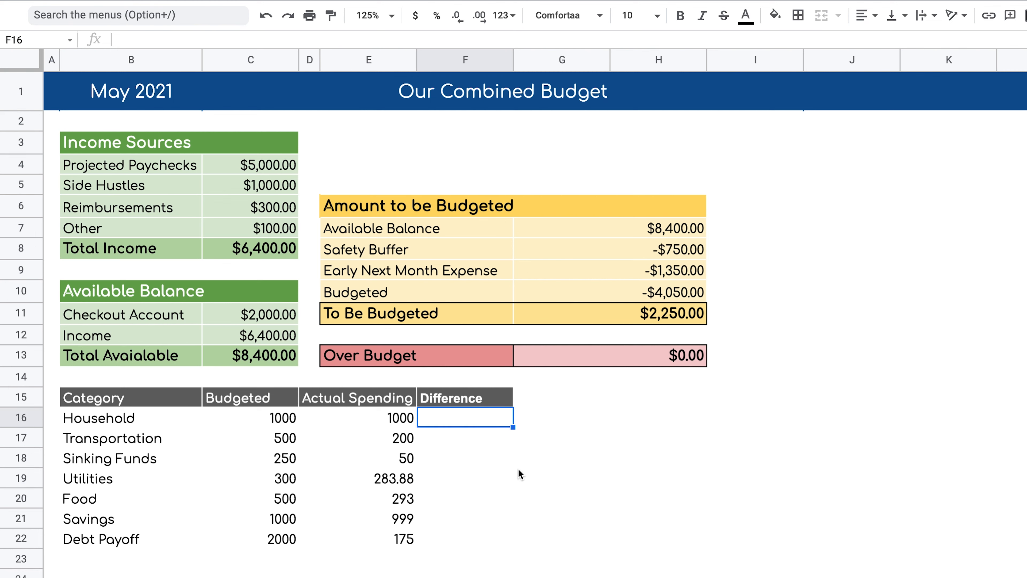
Calculate the Household difference in F16 with =C16-D16 and autofill the formula through F22.
{"action": "left_click", "coordinate": [278, 416]}
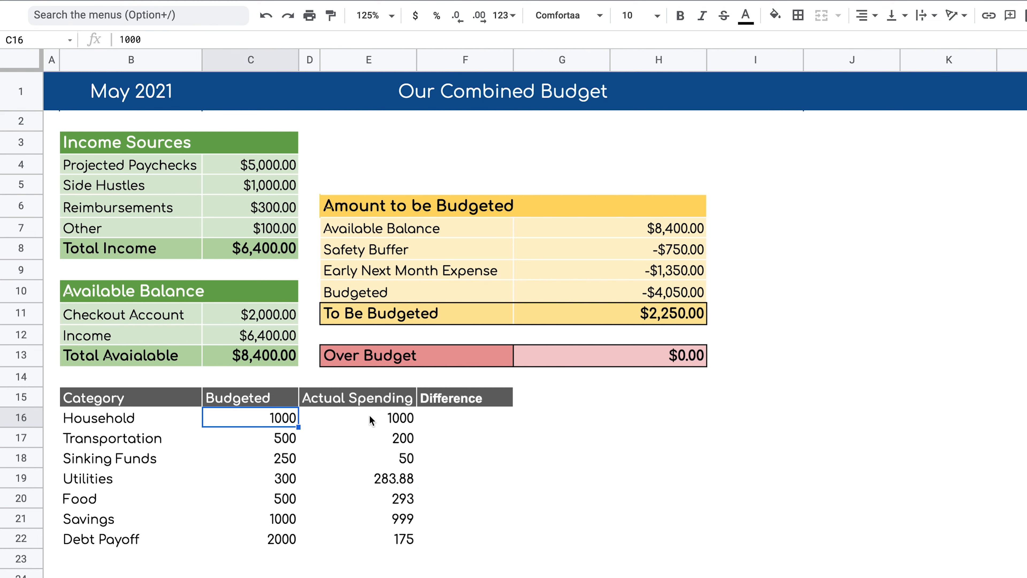
{"action": "left_click", "coordinate": [368, 417]}
{"action": "left_click", "coordinate": [477, 414]}
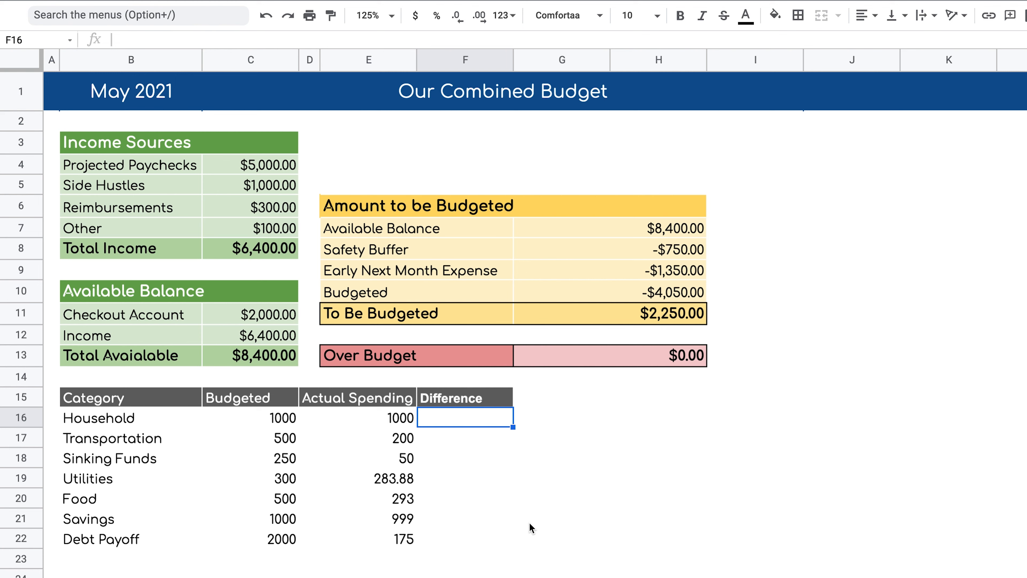
{"action": "type", "text": "="}
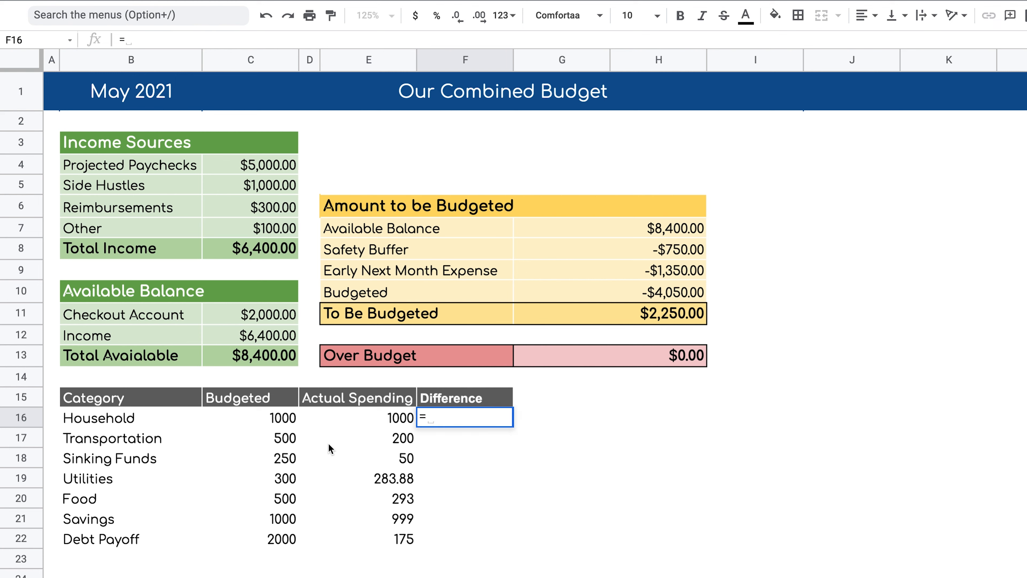
{"action": "left_click", "coordinate": [282, 418]}
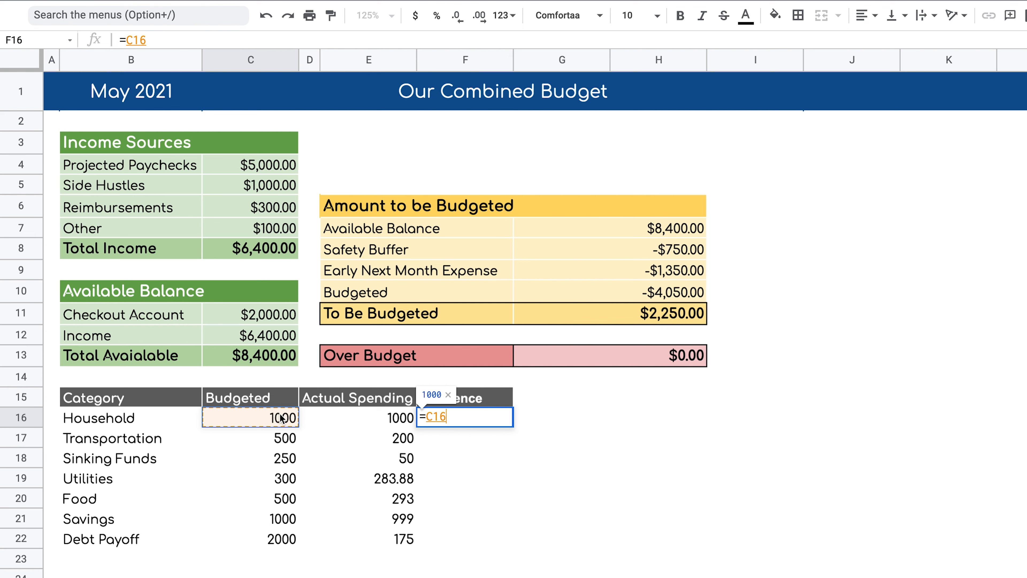
{"action": "type", "text": "-"}
{"action": "left_click", "coordinate": [361, 420]}
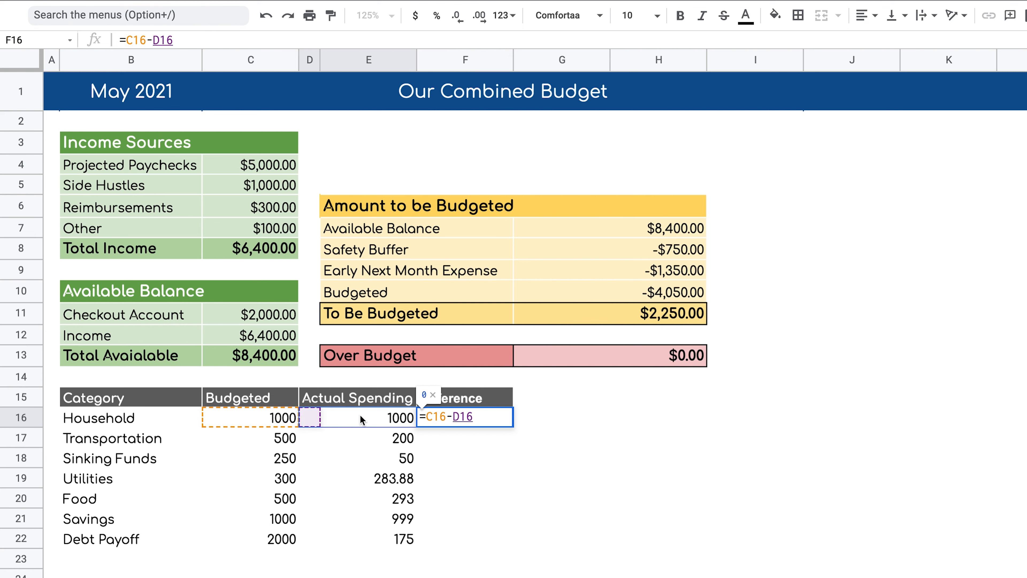
{"action": "key", "text": "Return"}
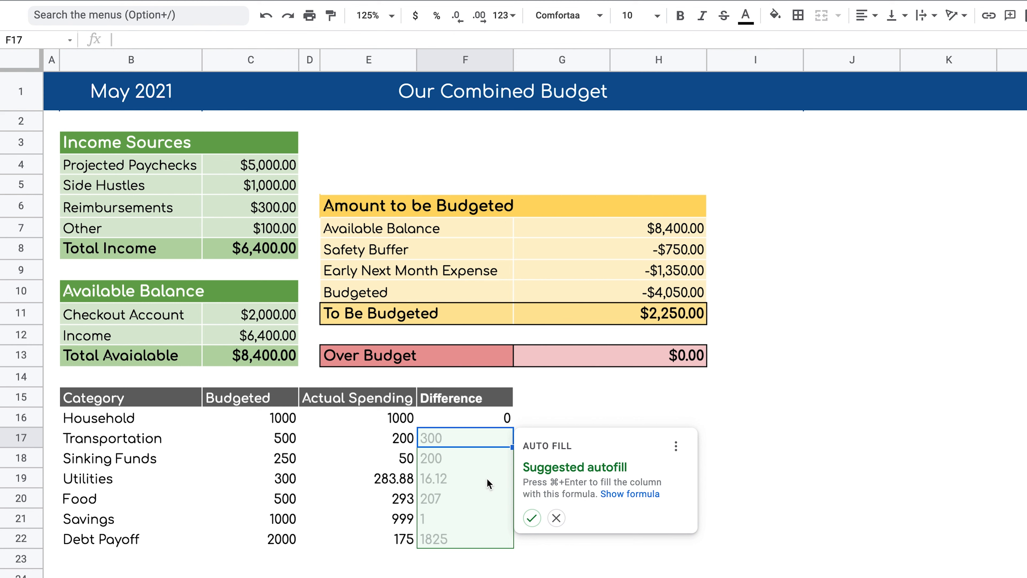
{"action": "left_click", "coordinate": [531, 517]}
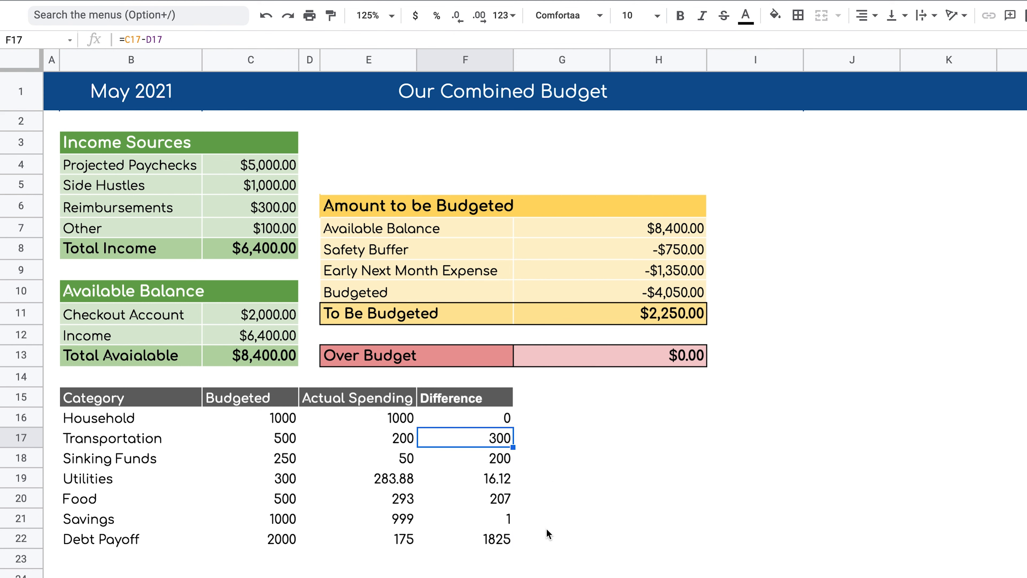
Format the budgeted, actual spending and difference amounts in C16:F22 as Currency.
{"action": "left_click", "coordinate": [605, 498]}
{"action": "left_click_drag", "start_coordinate": [225, 421], "coordinate": [491, 538]}
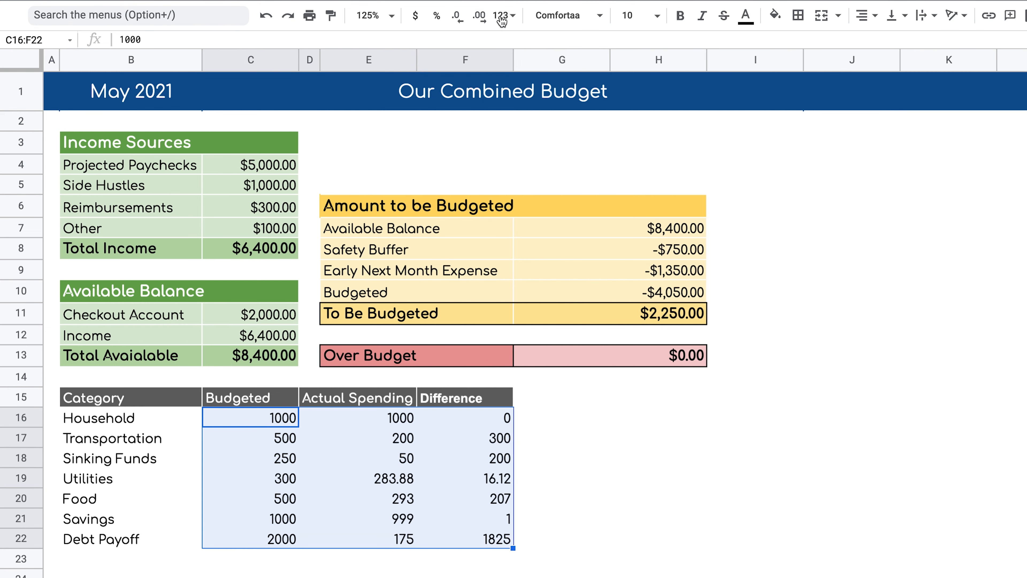
{"action": "left_click", "coordinate": [503, 16]}
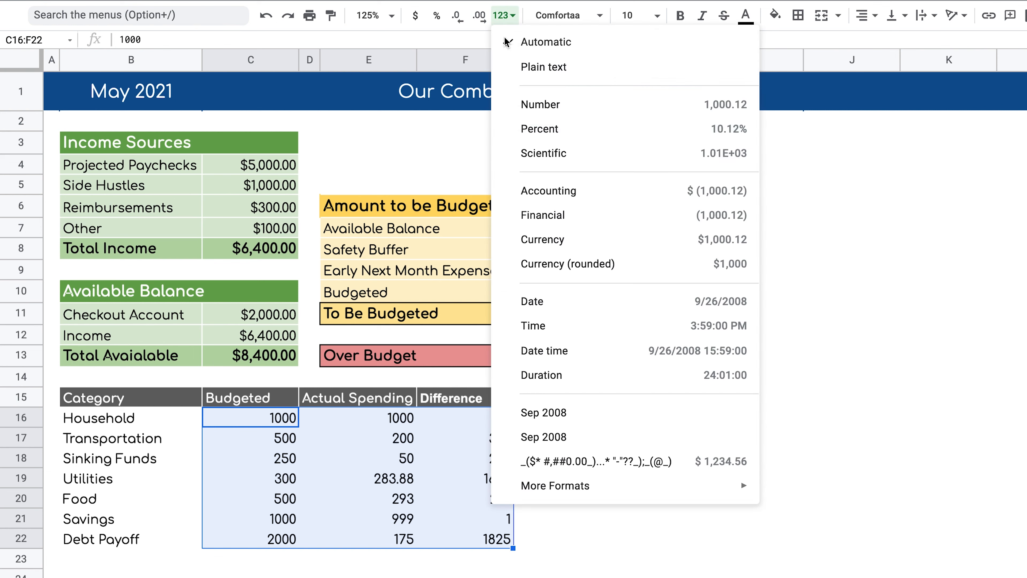
{"action": "left_click", "coordinate": [570, 241]}
{"action": "left_click", "coordinate": [550, 519]}
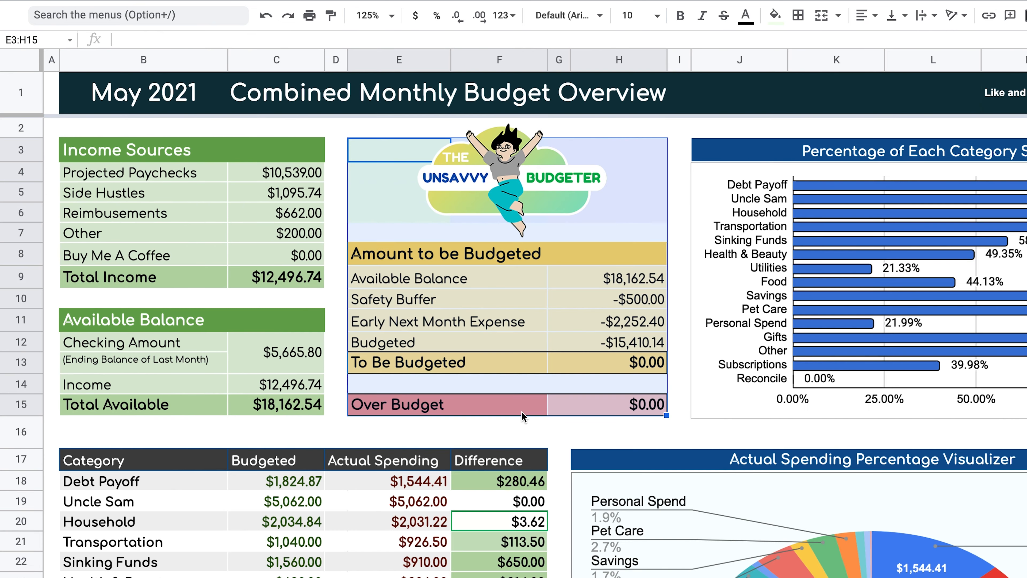
Add a conditional formatting color scale to the Difference cells F16:F22 using the red-white-green preset.
{"action": "scroll", "coordinate": [497, 453], "scroll_direction": "down", "scroll_amount": 6}
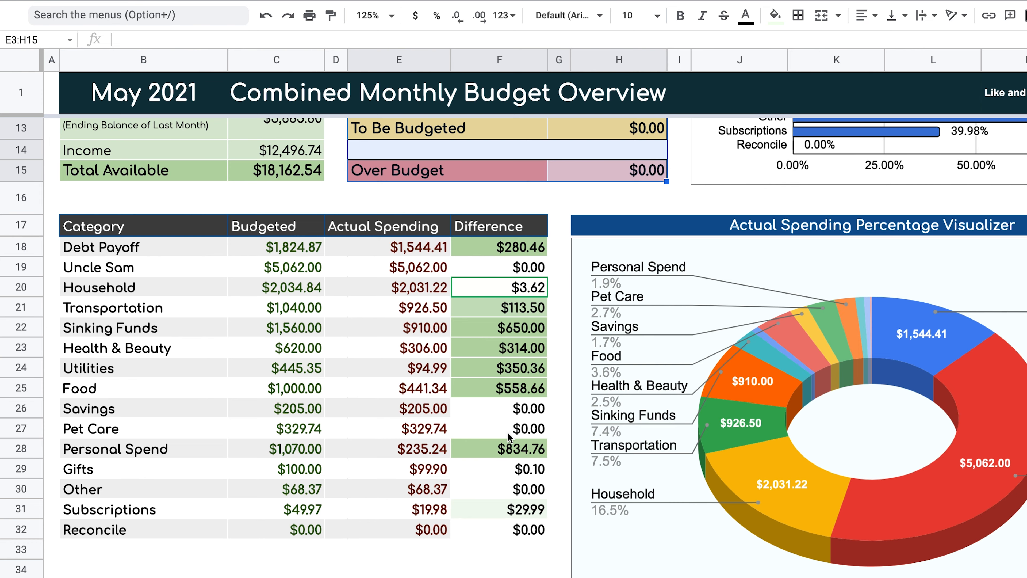
{"action": "scroll", "coordinate": [509, 436], "scroll_direction": "up", "scroll_amount": 3}
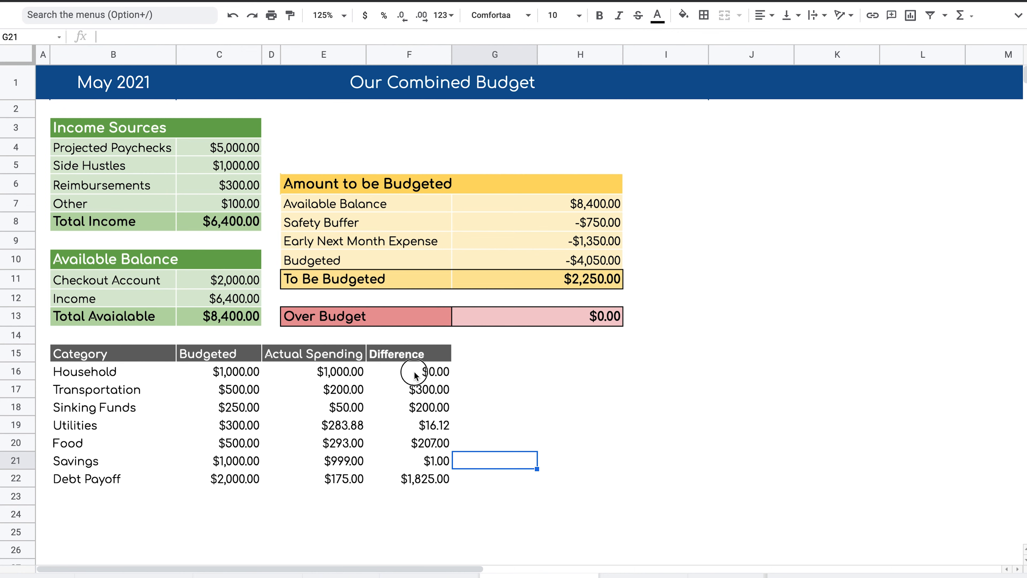
{"action": "left_click_drag", "start_coordinate": [415, 371], "coordinate": [414, 482]}
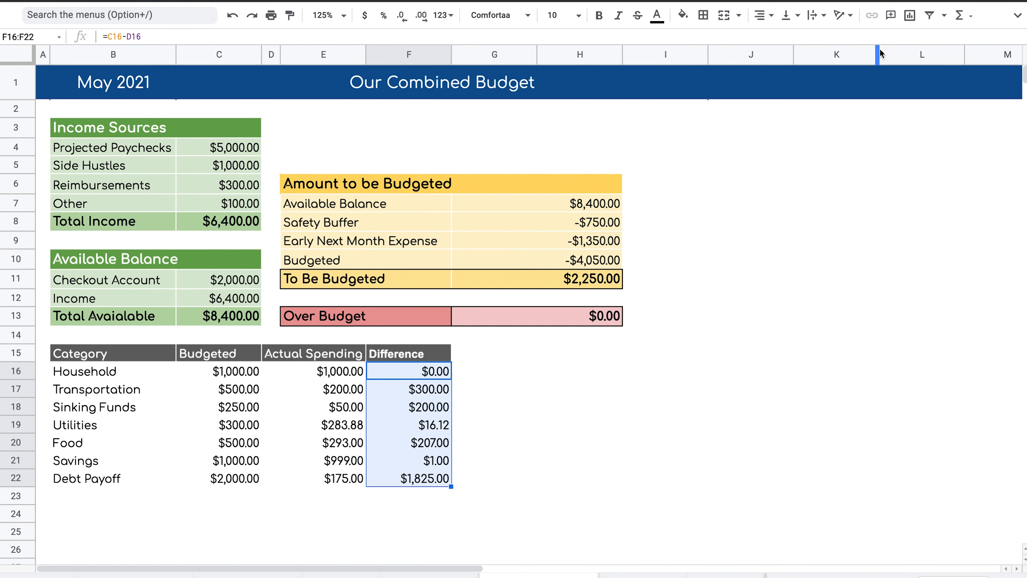
{"action": "left_click", "coordinate": [1018, 15]}
{"action": "left_click", "coordinate": [176, 35]}
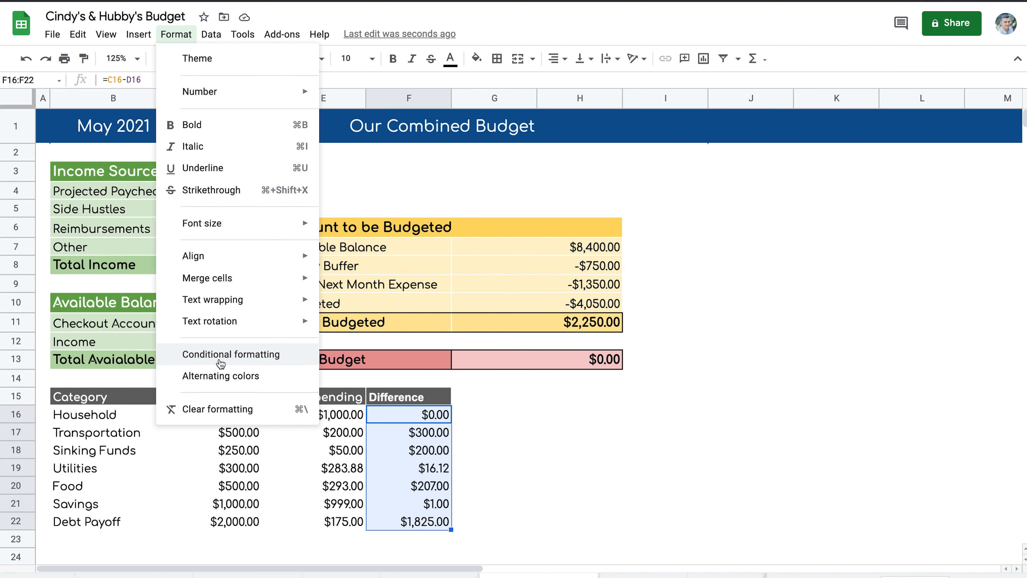
{"action": "left_click", "coordinate": [229, 362]}
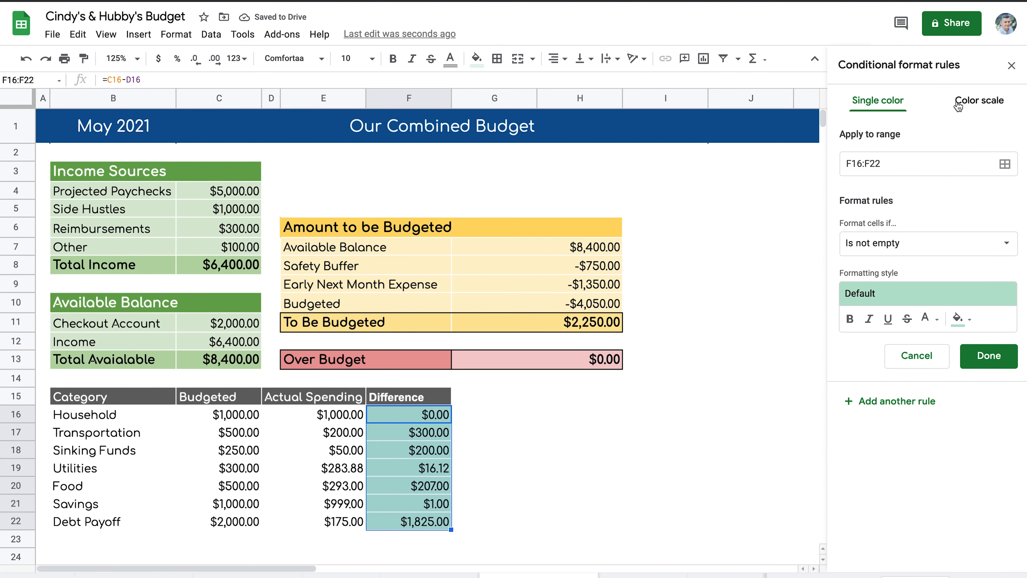
{"action": "left_click", "coordinate": [963, 108]}
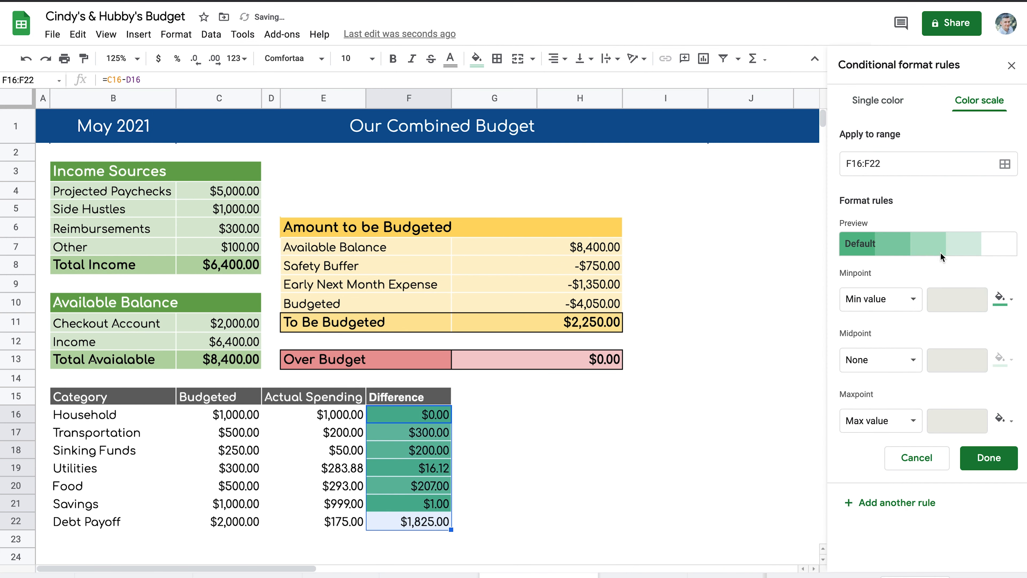
{"action": "left_click", "coordinate": [975, 252]}
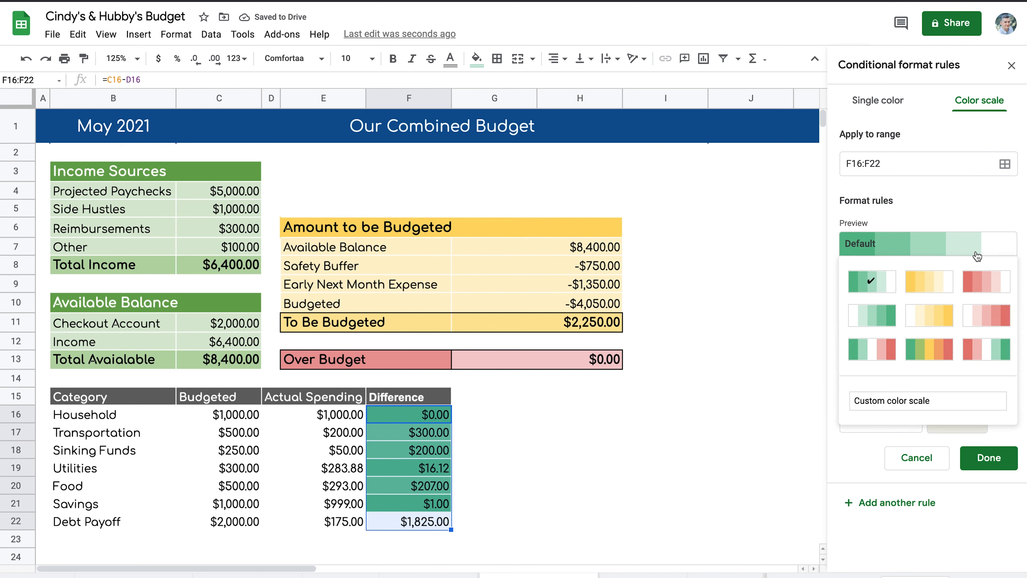
{"action": "left_click", "coordinate": [982, 350]}
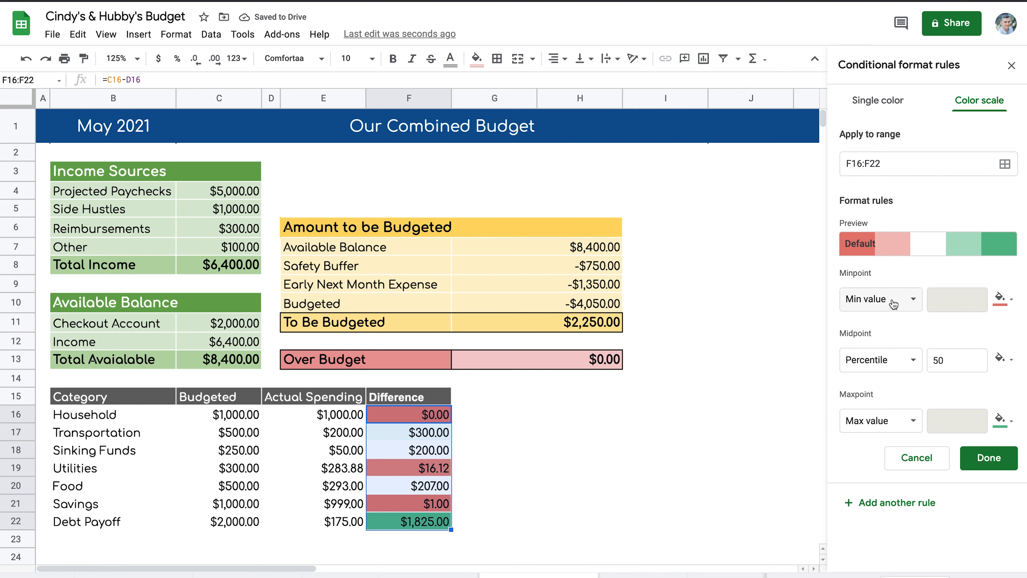
Change the color scale's minpoint, midpoint and maxpoint types to Number and set the midpoint to 0.
{"action": "left_click", "coordinate": [886, 359]}
{"action": "left_click", "coordinate": [883, 315]}
{"action": "left_click", "coordinate": [880, 420]}
{"action": "left_click", "coordinate": [897, 433]}
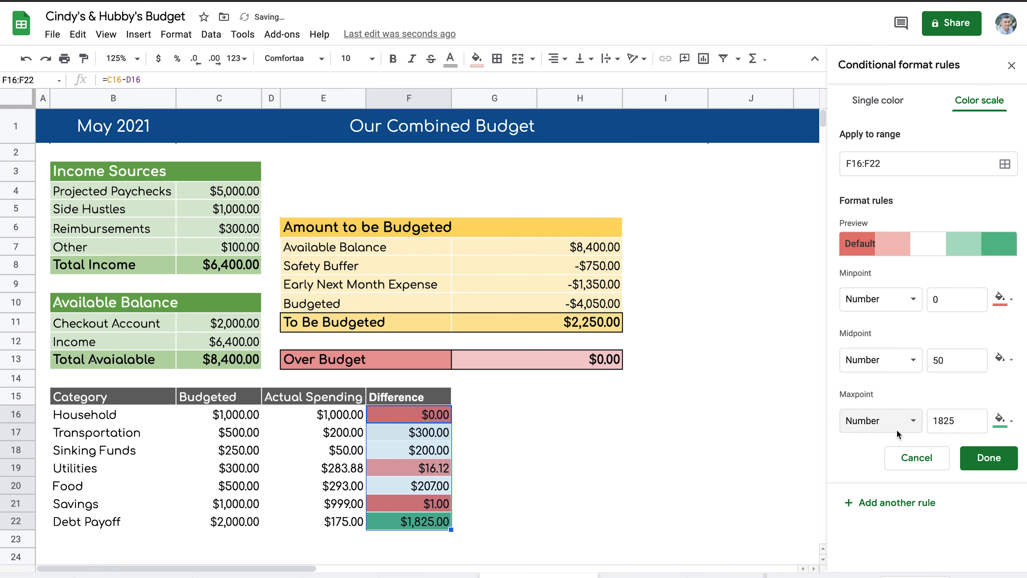
{"action": "double_click", "coordinate": [966, 366]}
{"action": "type", "text": "0"}
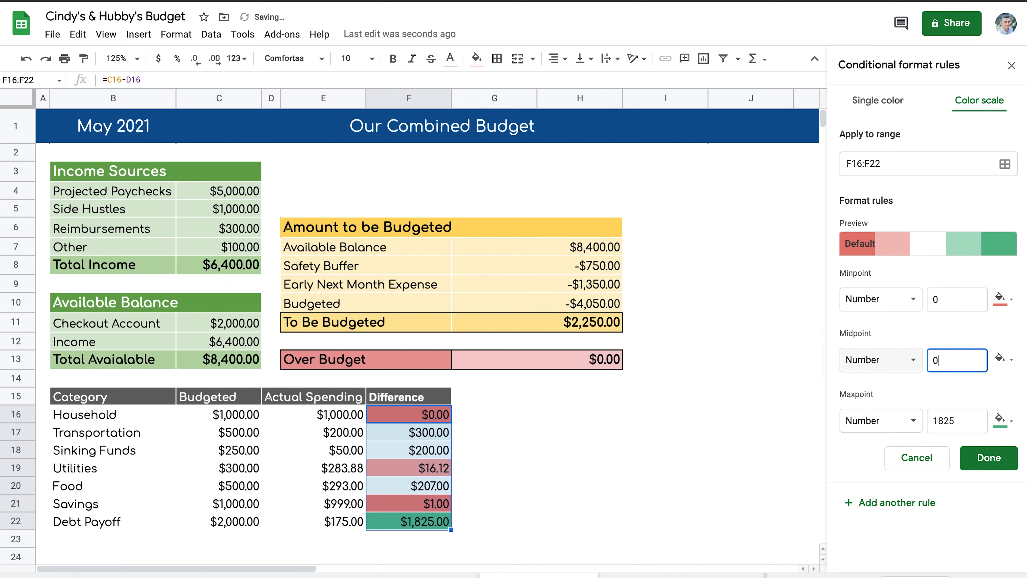
Set the color scale's minpoint to -100 and maxpoint to 100, and save the rule.
{"action": "double_click", "coordinate": [956, 300]}
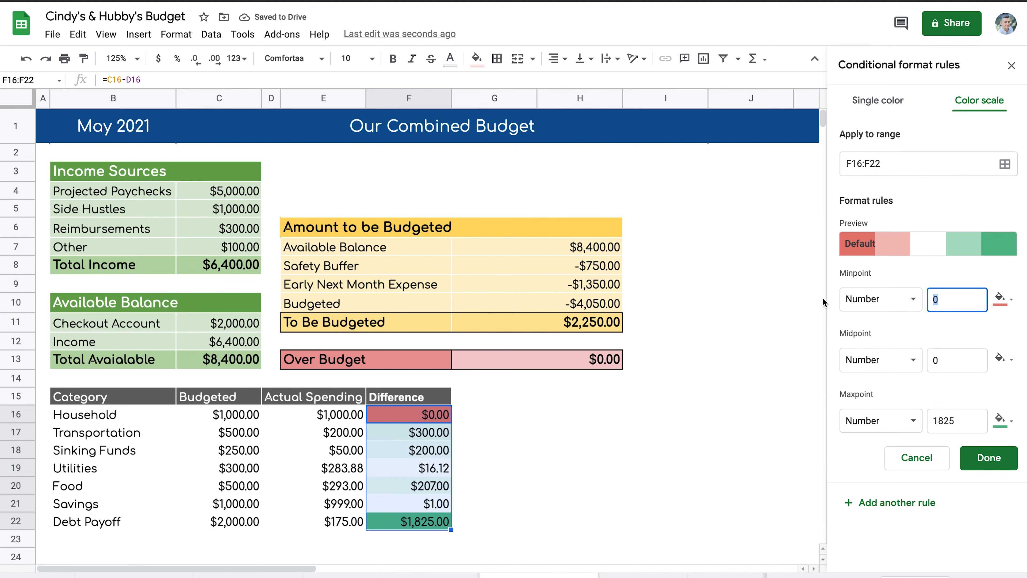
{"action": "type", "text": "-100"}
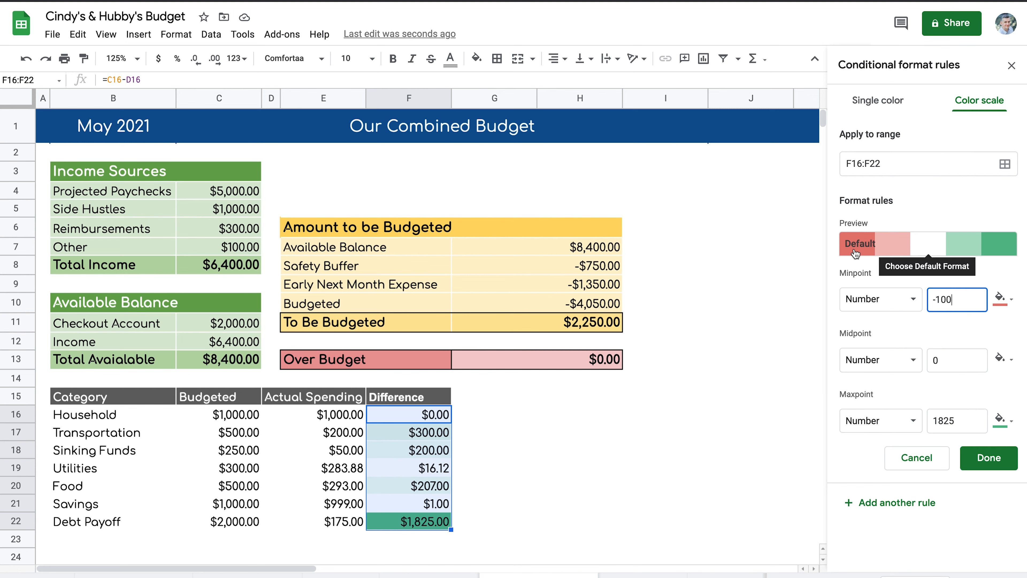
{"action": "double_click", "coordinate": [963, 420]}
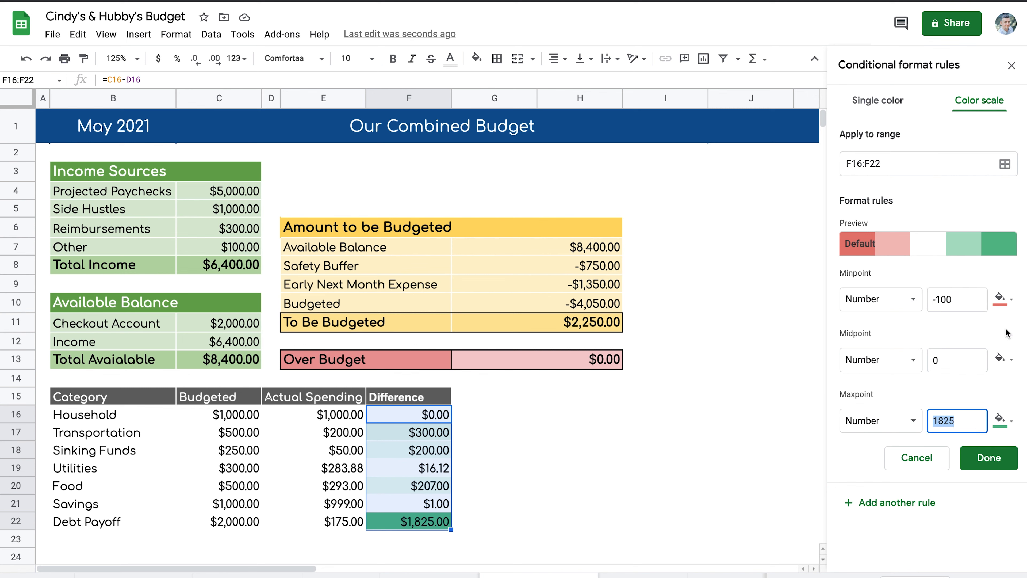
{"action": "type", "text": "100"}
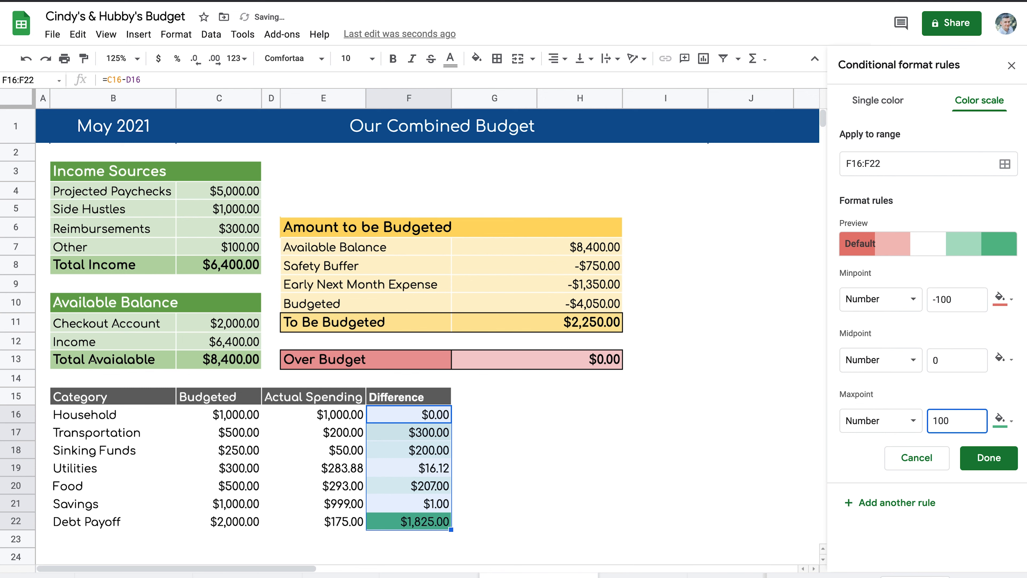
{"action": "left_click", "coordinate": [994, 456]}
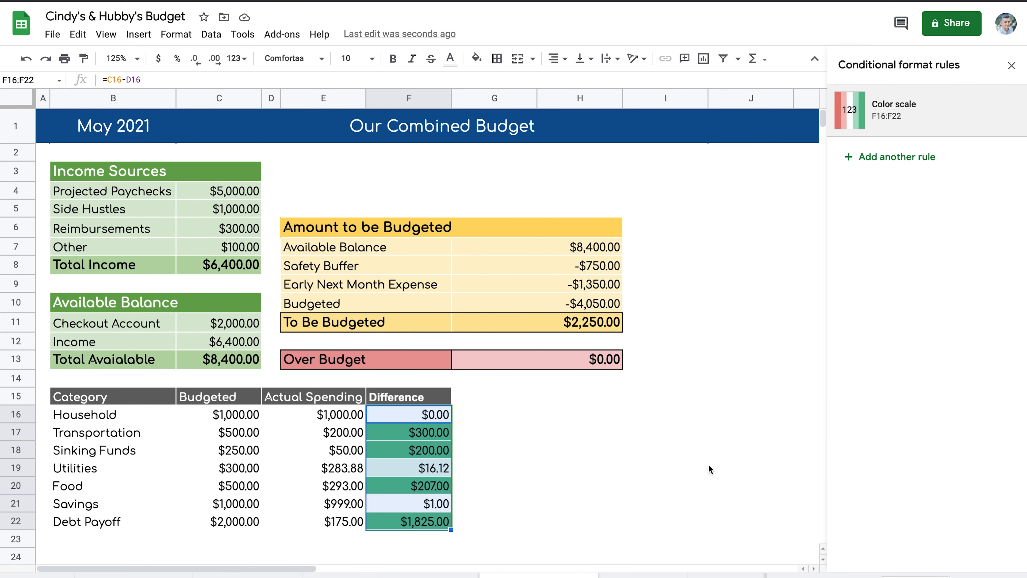
Set the Household actual spending to 1500 and check the color of its Difference cell.
{"action": "left_click", "coordinate": [584, 477]}
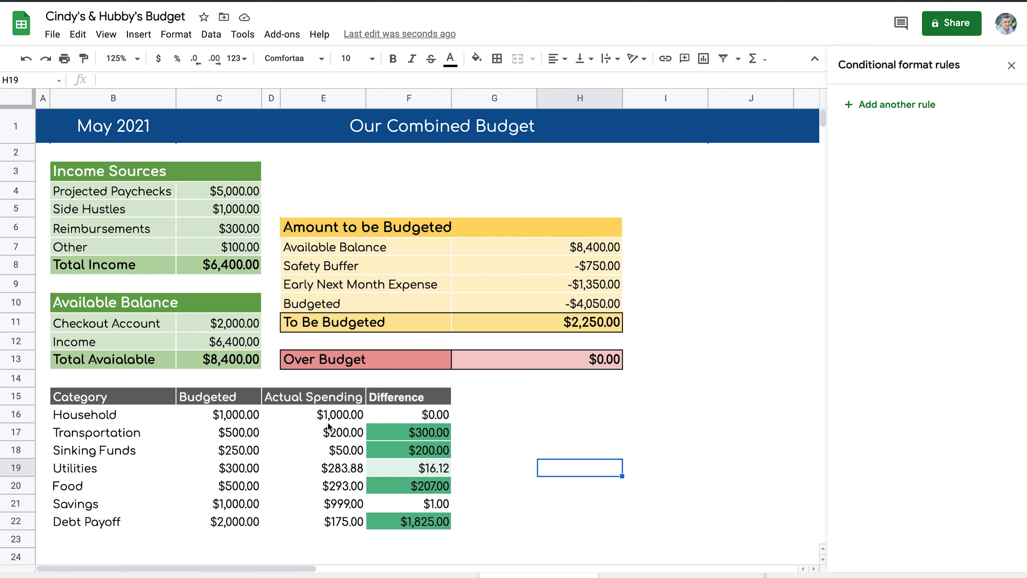
{"action": "double_click", "coordinate": [319, 415]}
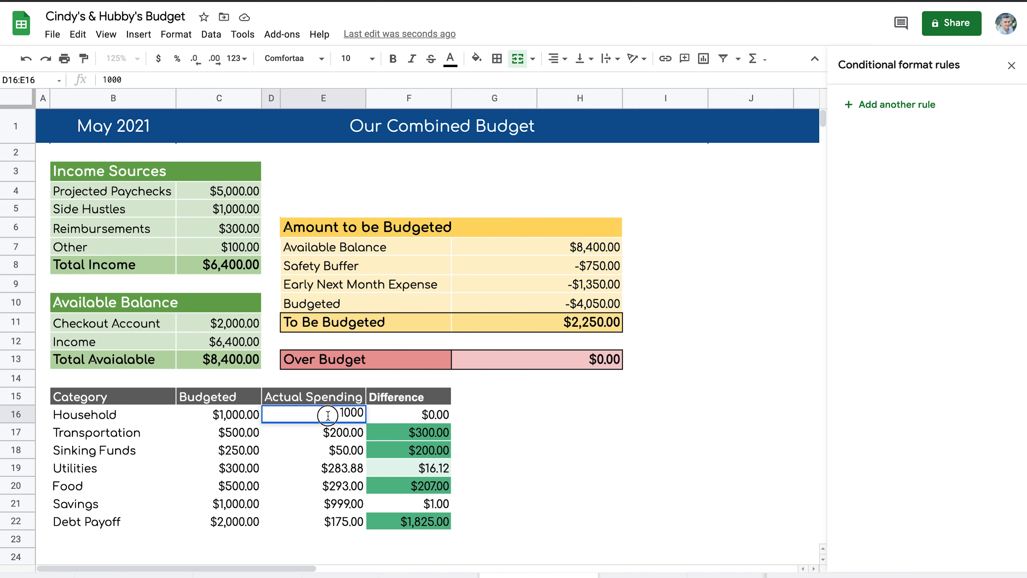
{"action": "left_click_drag", "start_coordinate": [329, 415], "coordinate": [417, 415]}
{"action": "type", "text": "1500"}
{"action": "key", "text": "Return"}
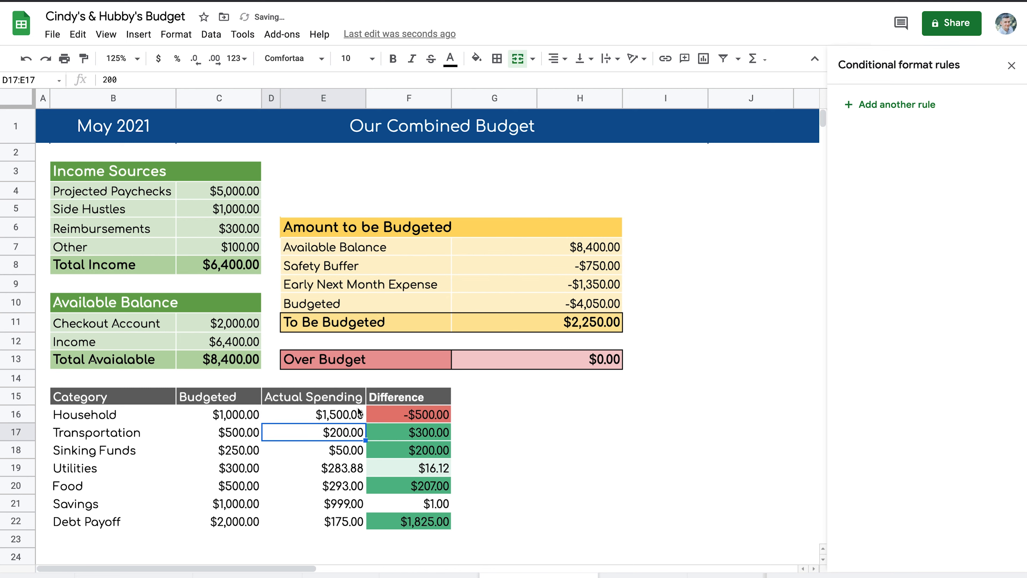
{"action": "left_click", "coordinate": [417, 421]}
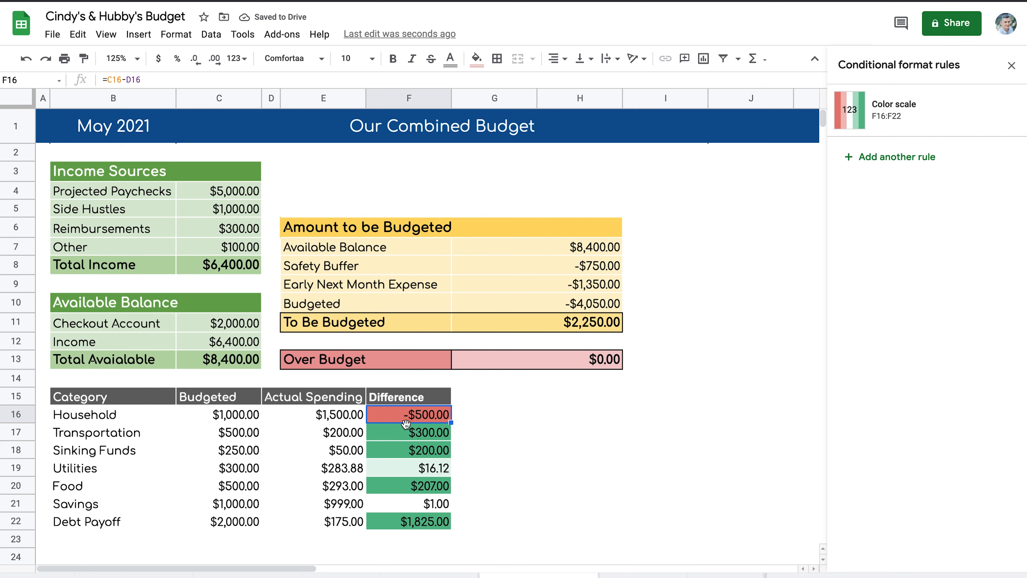
Set the Transportation actual spending to 550 and check the color of its Difference cell.
{"action": "left_click", "coordinate": [438, 445]}
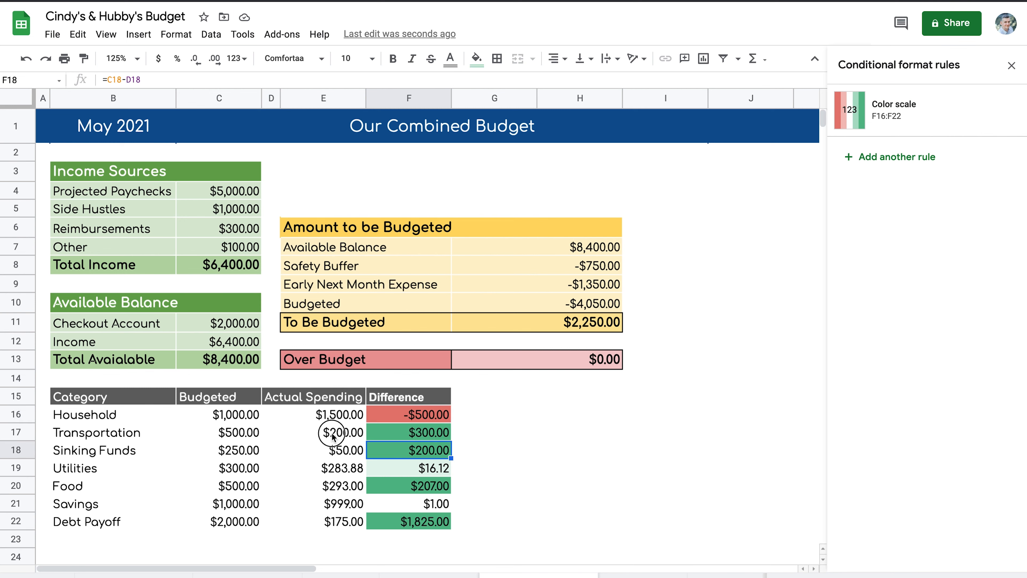
{"action": "double_click", "coordinate": [346, 435]}
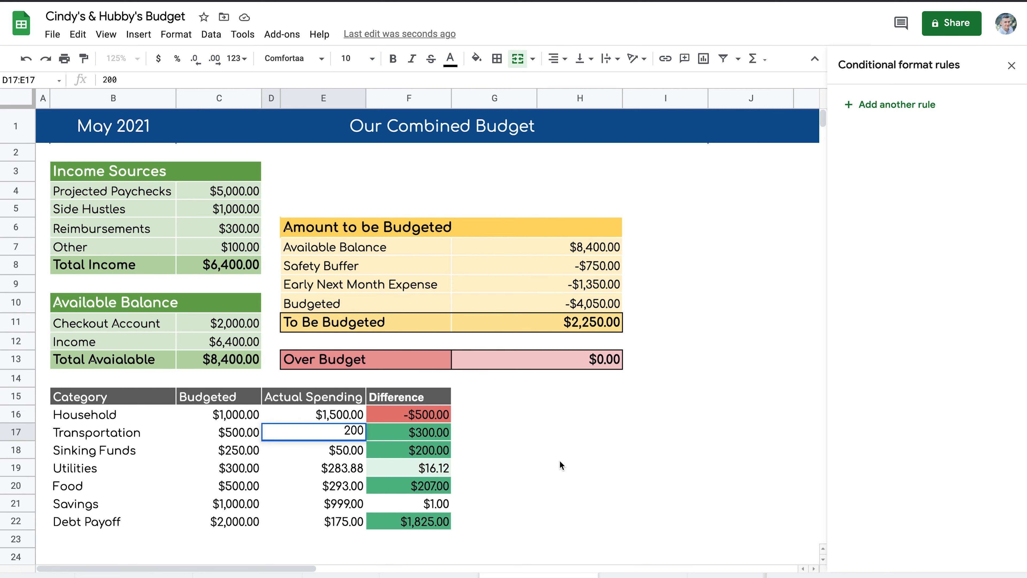
{"action": "double_click", "coordinate": [338, 431]}
{"action": "type", "text": "550"}
{"action": "left_click", "coordinate": [413, 436]}
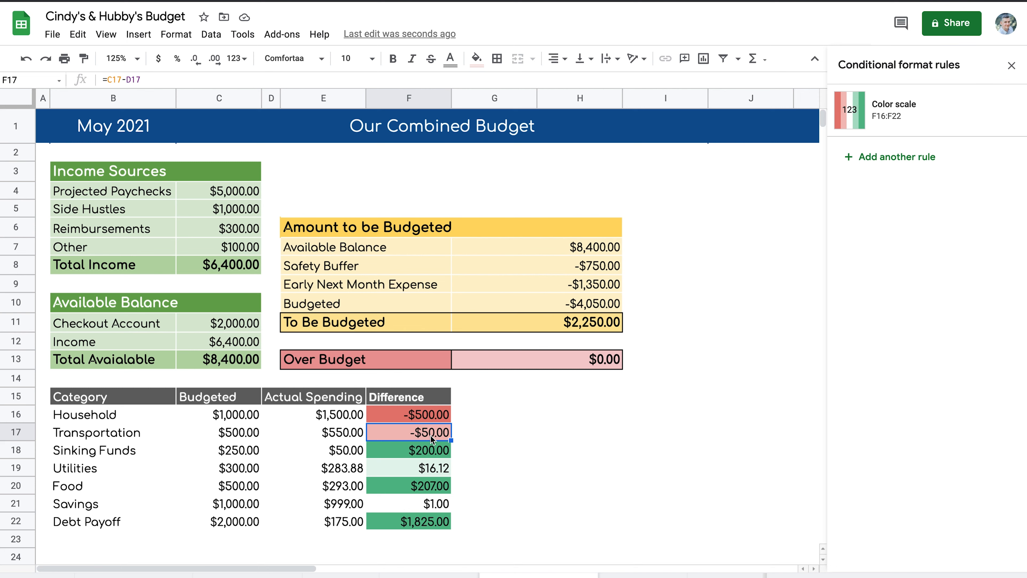
{"action": "left_click", "coordinate": [559, 486]}
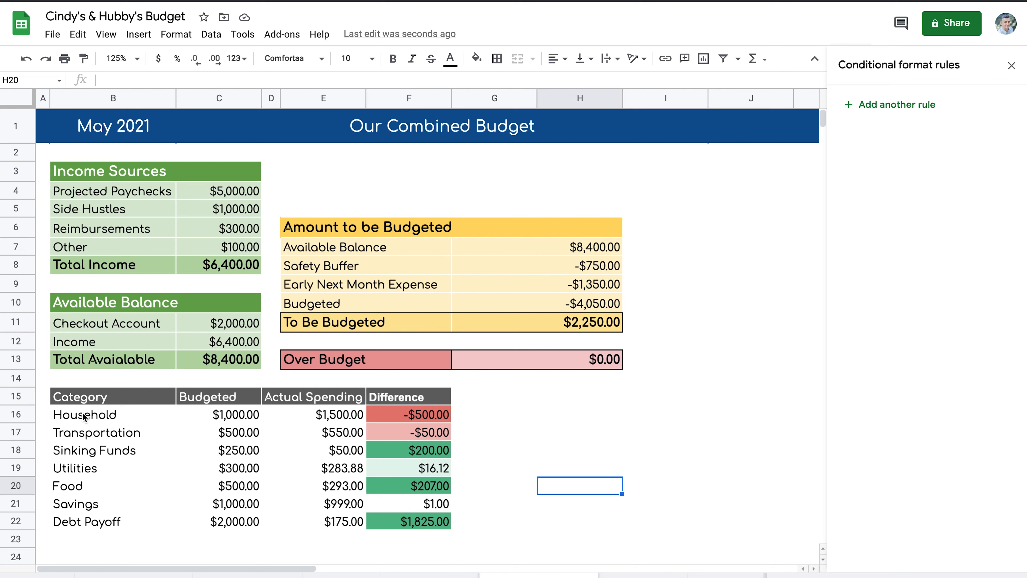
Shade the Household, Sinking Funds, Food and Debt Payoff rows in columns B to E with the lightest gray fill.
{"action": "left_click_drag", "start_coordinate": [84, 416], "coordinate": [319, 420]}
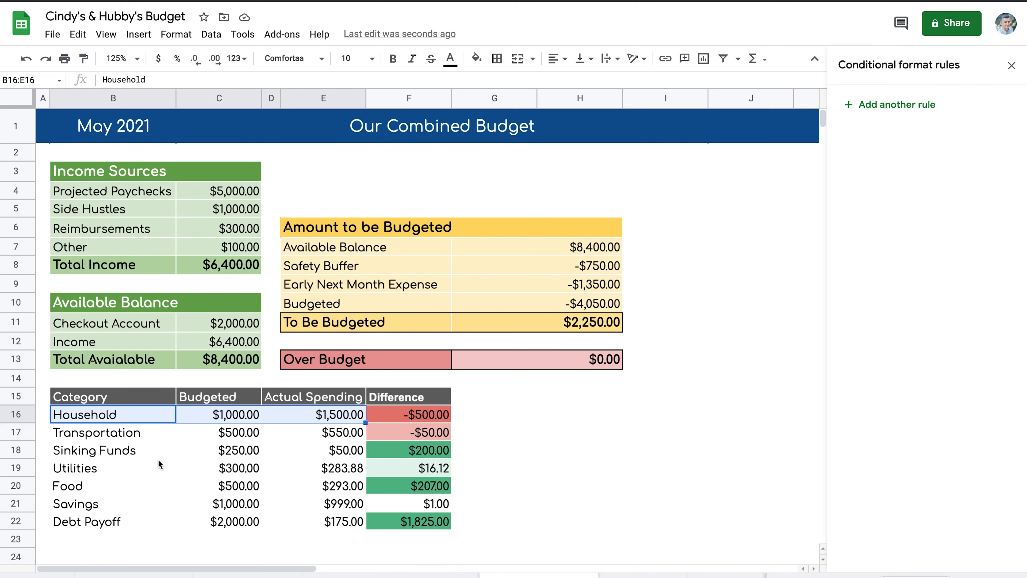
{"action": "left_click_drag", "start_coordinate": [130, 453], "coordinate": [130, 453]}
{"action": "left_click_drag", "start_coordinate": [129, 453], "coordinate": [320, 452]}
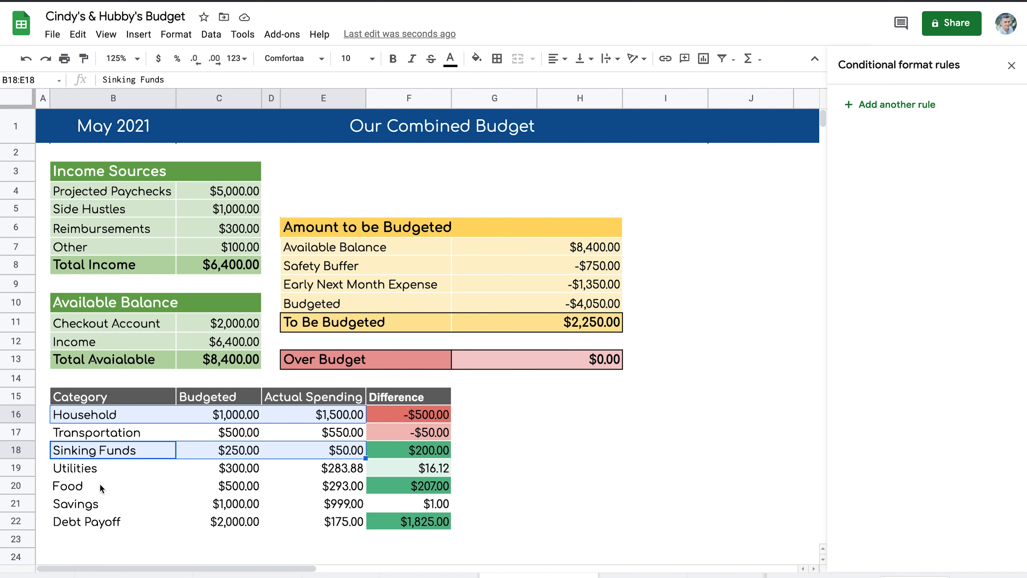
{"action": "left_click_drag", "start_coordinate": [101, 488], "coordinate": [316, 486]}
{"action": "left_click_drag", "start_coordinate": [52, 524], "coordinate": [322, 528]}
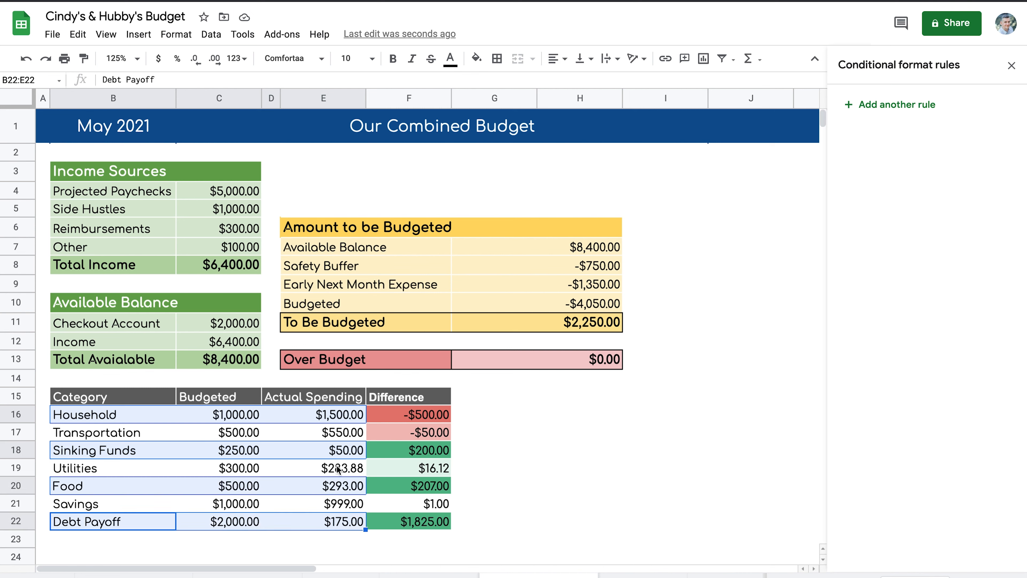
{"action": "left_click", "coordinate": [478, 60]}
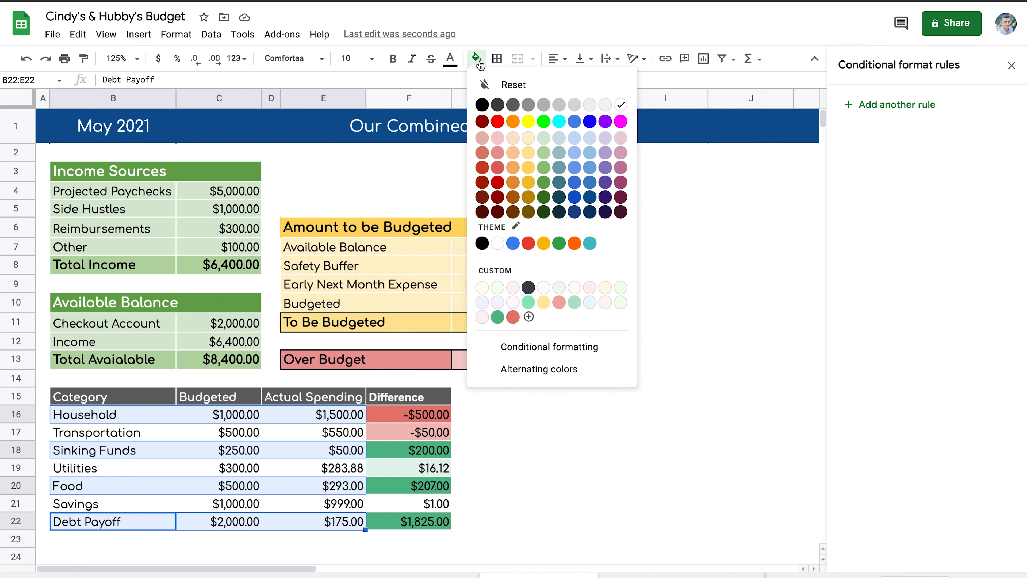
{"action": "left_click", "coordinate": [606, 105]}
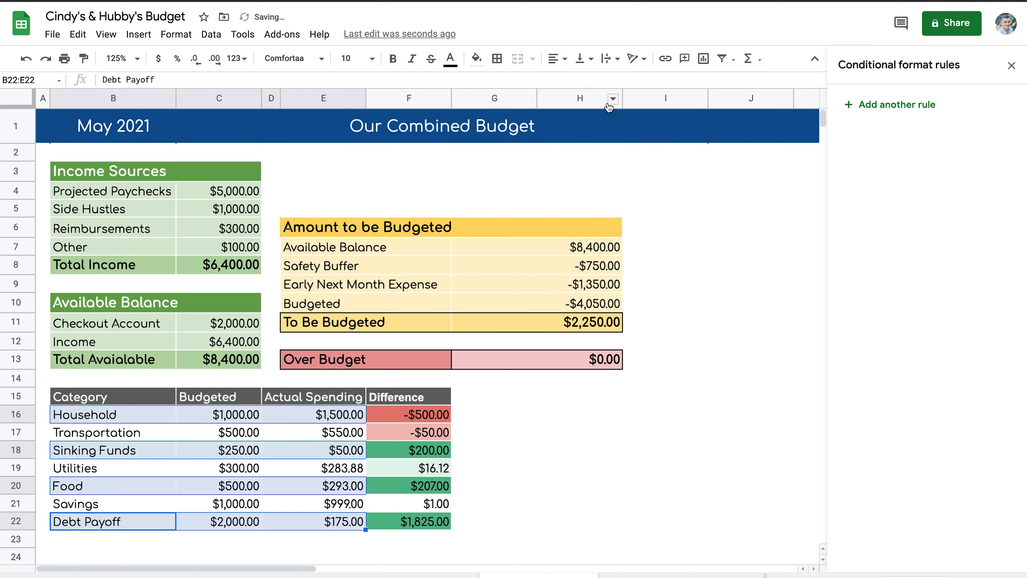
{"action": "left_click", "coordinate": [519, 421]}
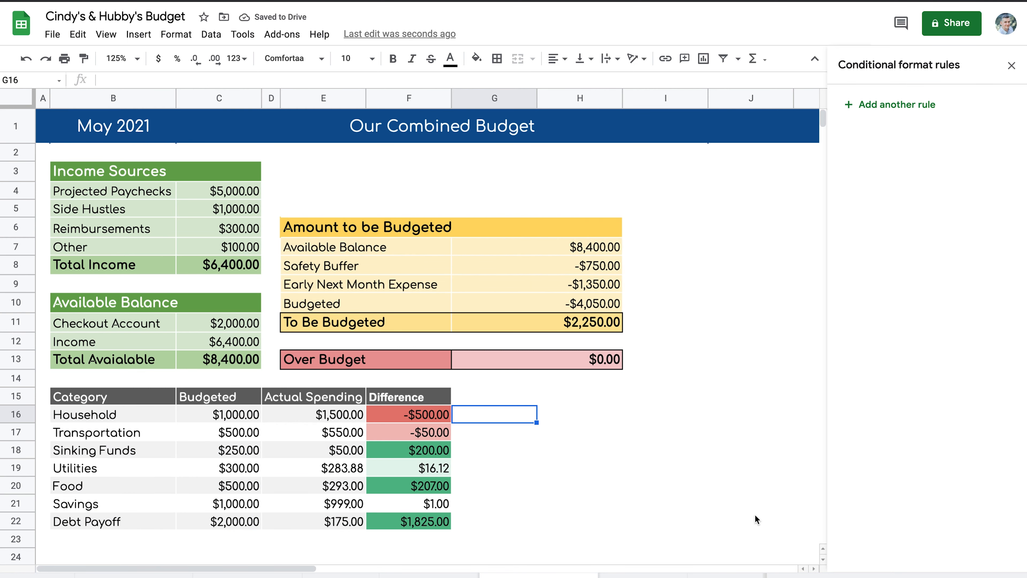
Try an outer border around the category table B15:F22 and undo it.
{"action": "left_click_drag", "start_coordinate": [76, 402], "coordinate": [413, 525]}
{"action": "left_click", "coordinate": [504, 58]}
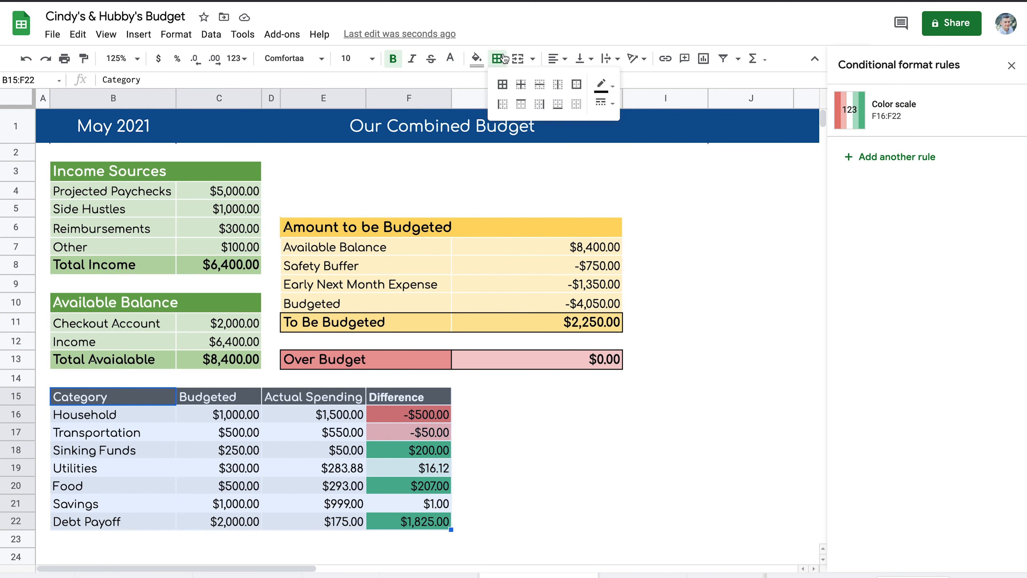
{"action": "left_click", "coordinate": [576, 85]}
{"action": "left_click", "coordinate": [579, 395]}
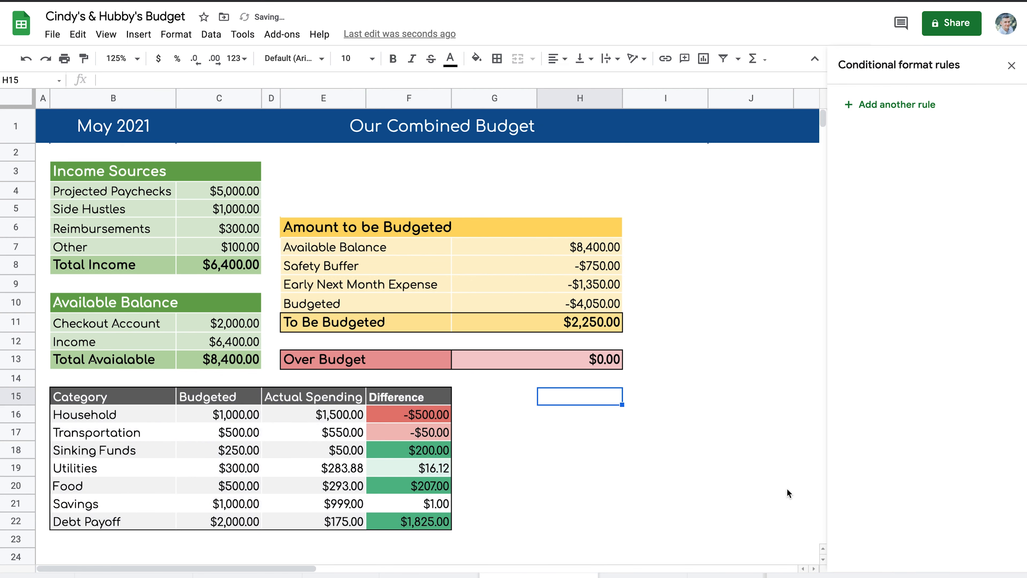
{"action": "key", "text": "super+z"}
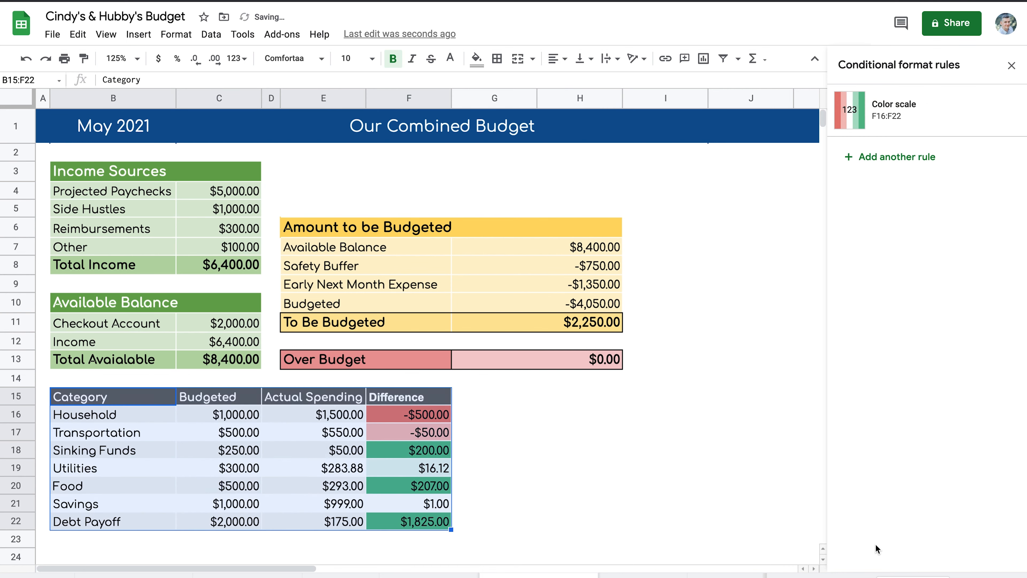
{"action": "left_click", "coordinate": [584, 468]}
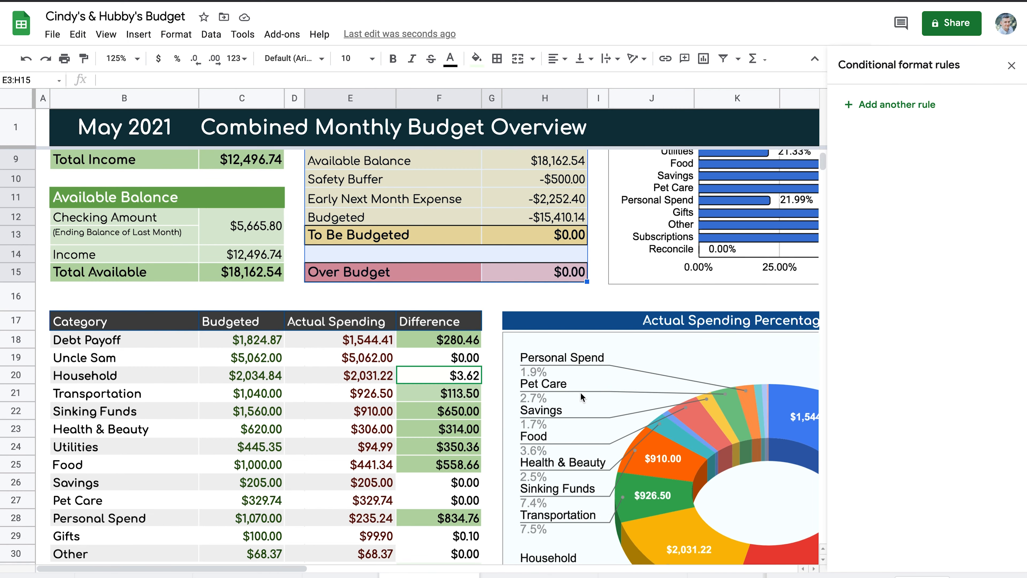
Examine the spending percentage charts on the finished Combined Monthly Budget Overview sheet.
{"action": "scroll", "coordinate": [580, 393], "scroll_direction": "right", "scroll_amount": 5}
{"action": "scroll", "coordinate": [580, 392], "scroll_direction": "down", "scroll_amount": 3}
{"action": "left_click", "coordinate": [594, 385]}
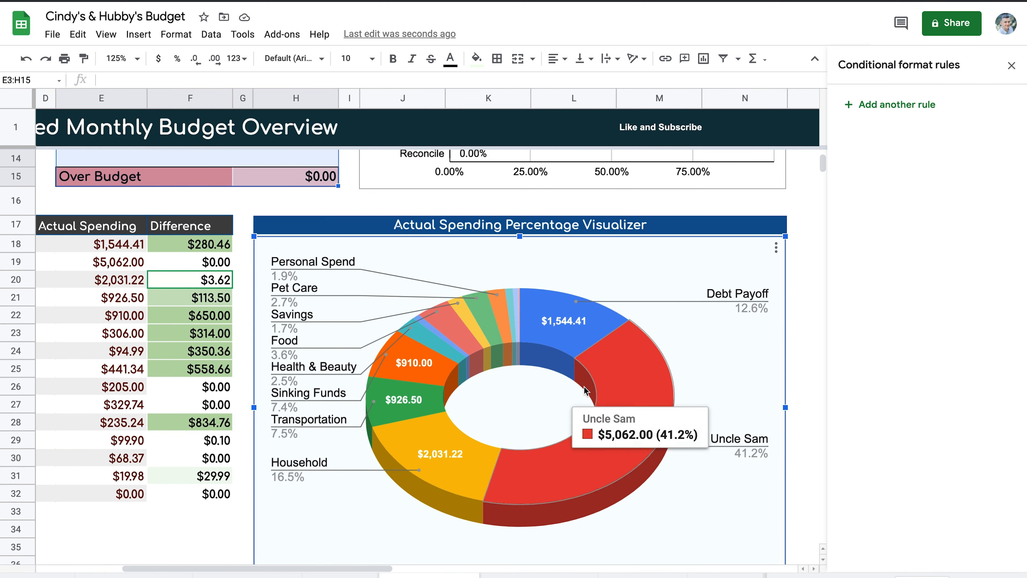
{"action": "mouse_move", "coordinate": [505, 473]}
{"action": "scroll", "coordinate": [434, 336], "scroll_direction": "up", "scroll_amount": 5}
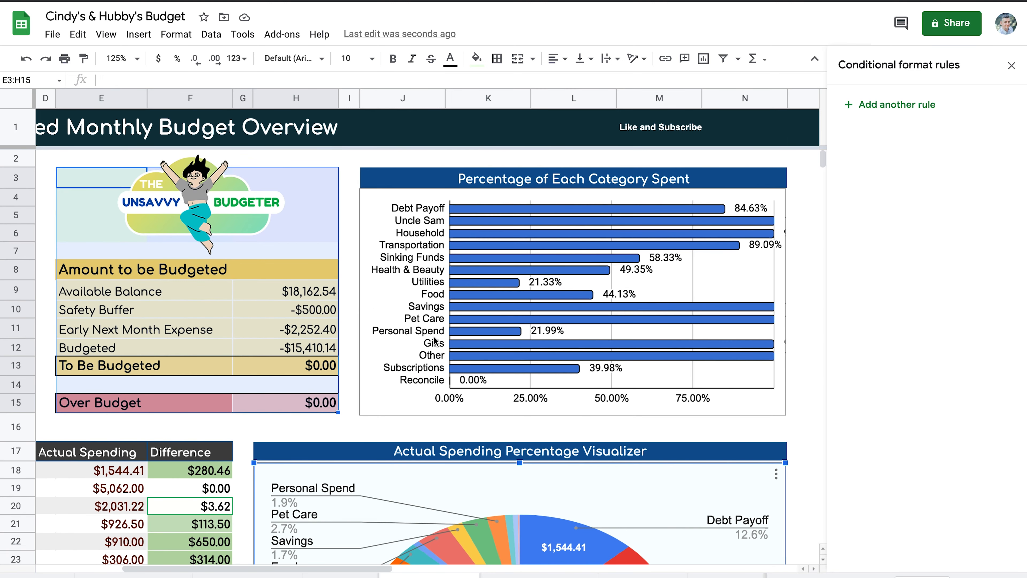